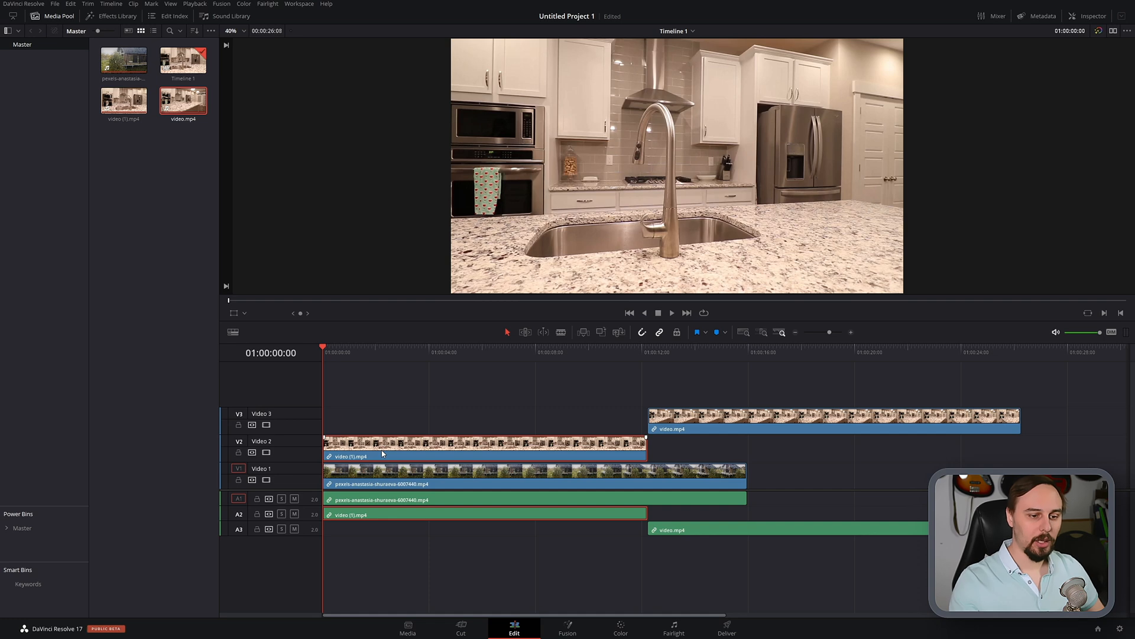
Open the kitchen clip video (1).mp4 in Fusion, enlarge the node area and reposition the MediaIn1 and MediaOut1 nodes lower in it.
left_click(568, 628)
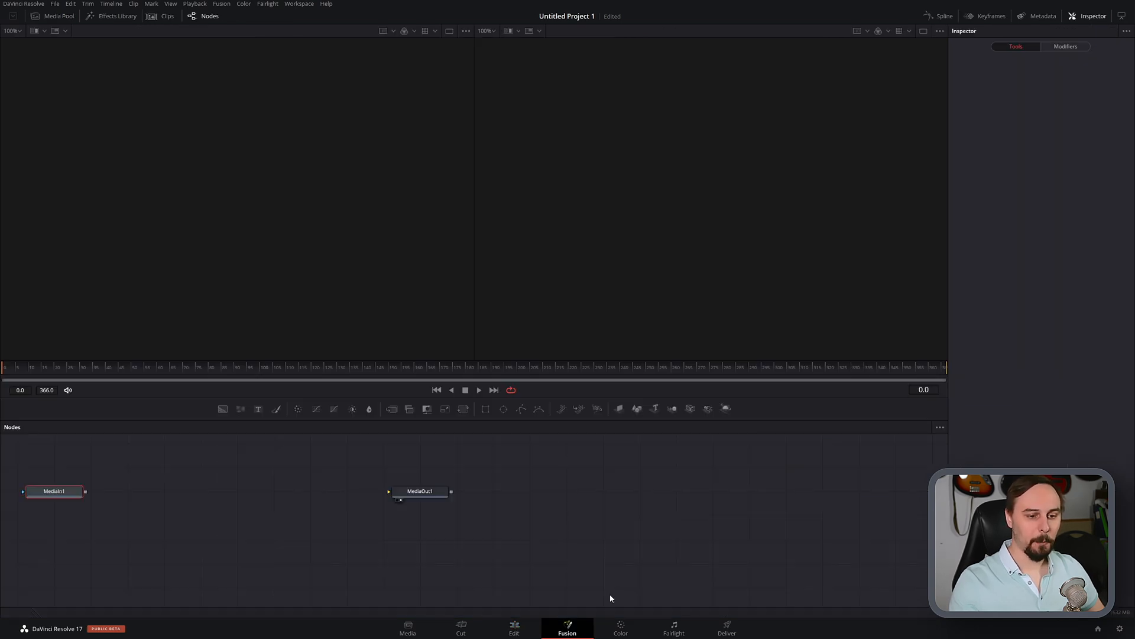
left_click_drag(59, 461, 613, 543)
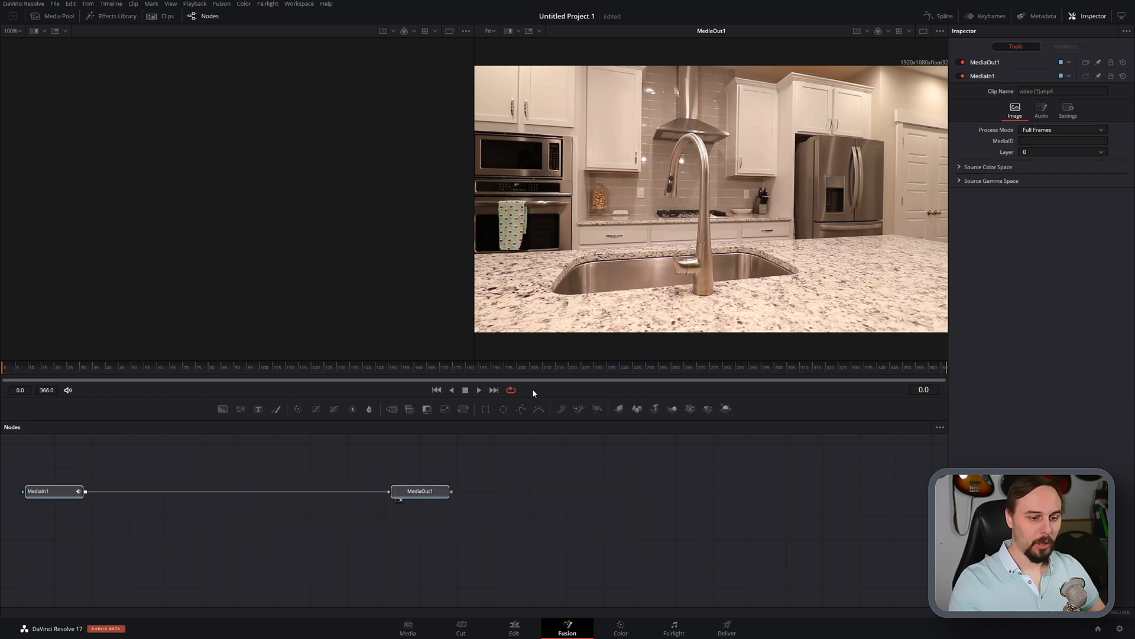
left_click_drag(561, 396, 586, 274)
left_click_drag(47, 339, 481, 412)
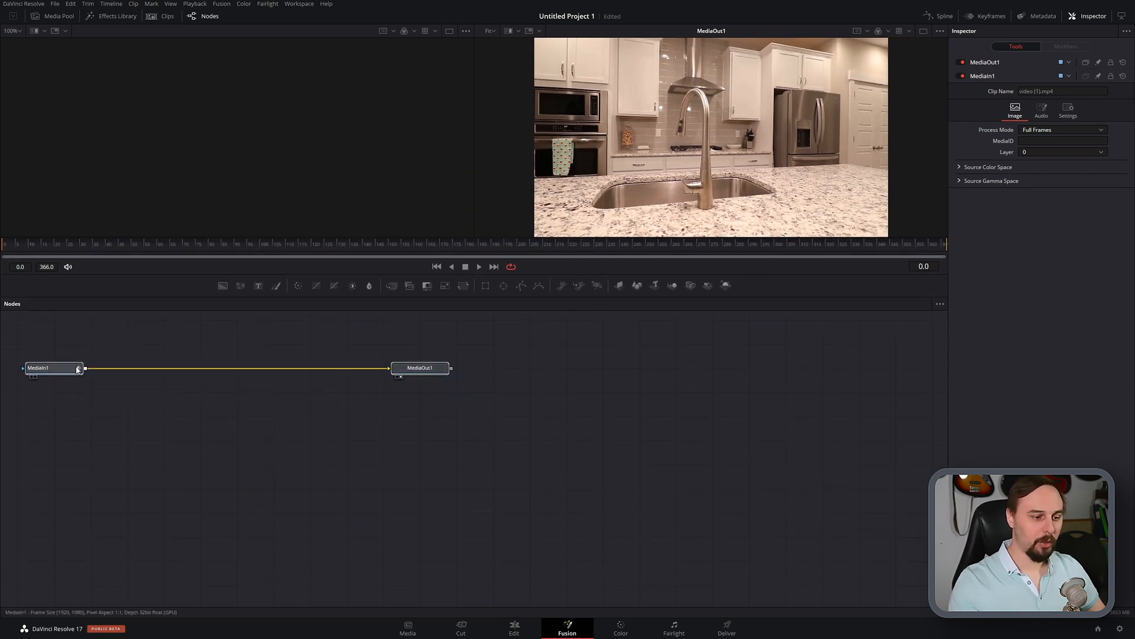
left_click_drag(62, 368, 314, 481)
left_click(502, 538)
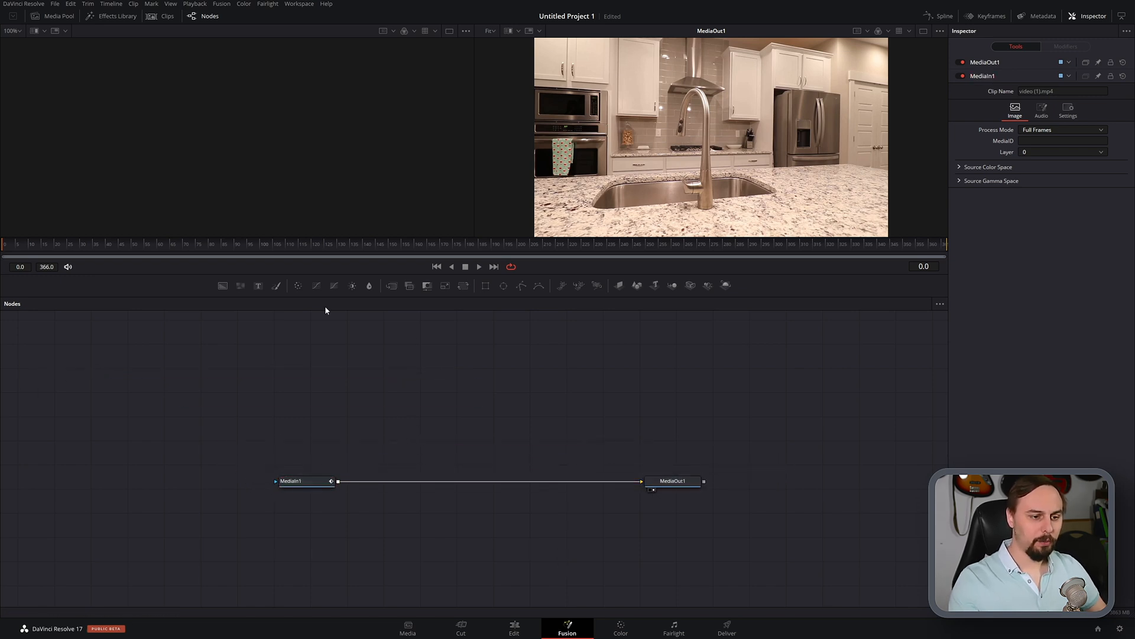
Add an unconnected Text+ node above MediaIn1 and enter WELCOME as its text.
left_click(257, 286)
left_click_drag(434, 430, 315, 411)
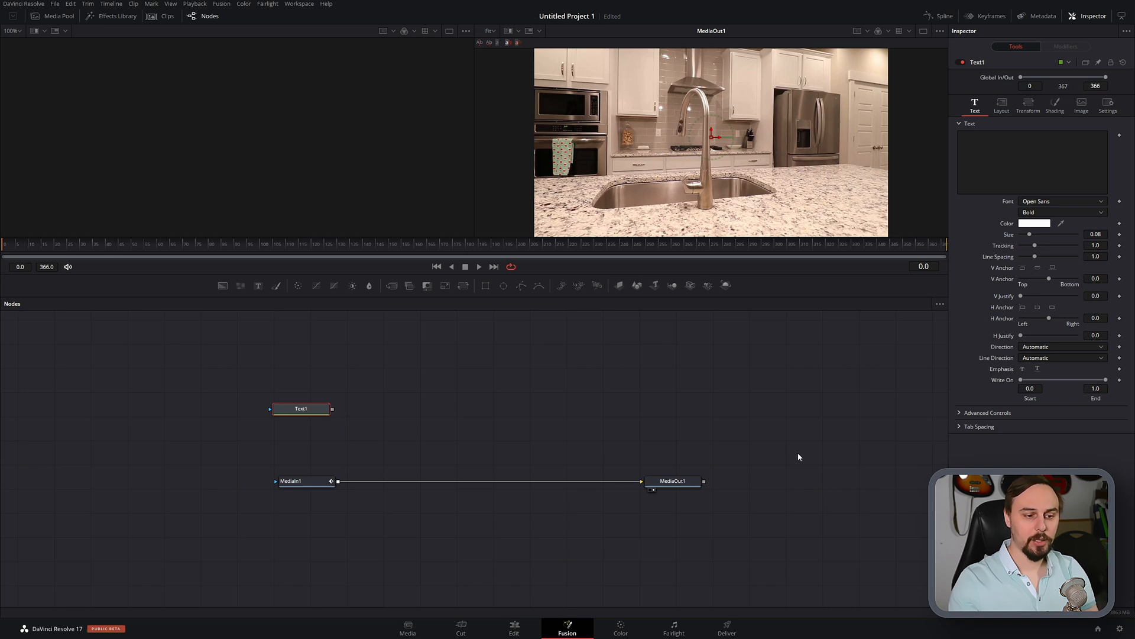
left_click(1032, 161)
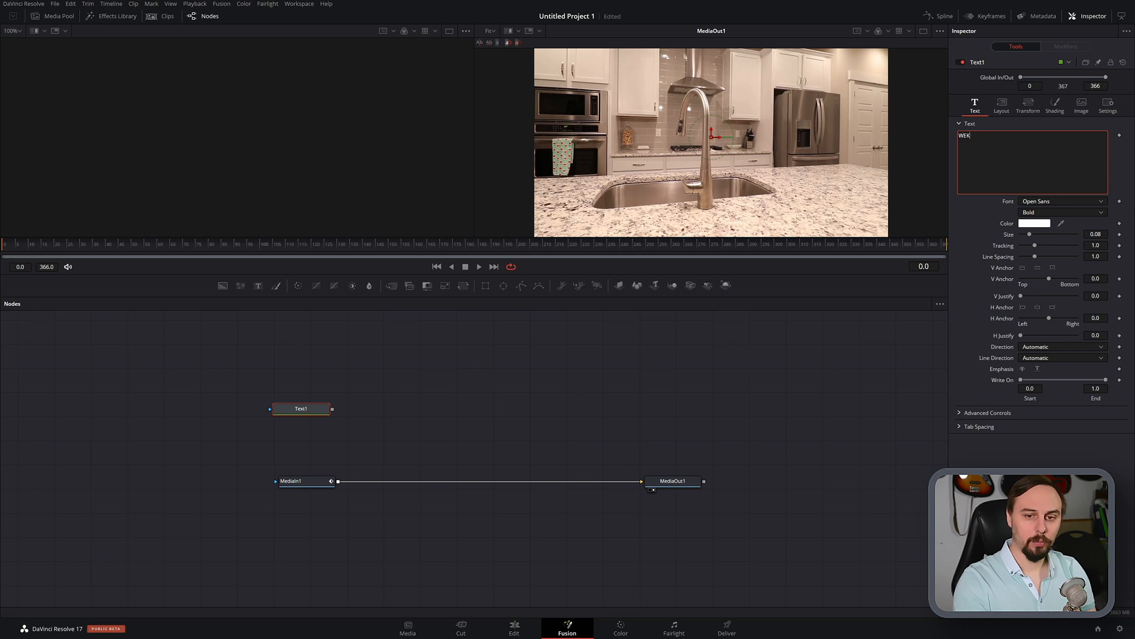
type("WELCOME")
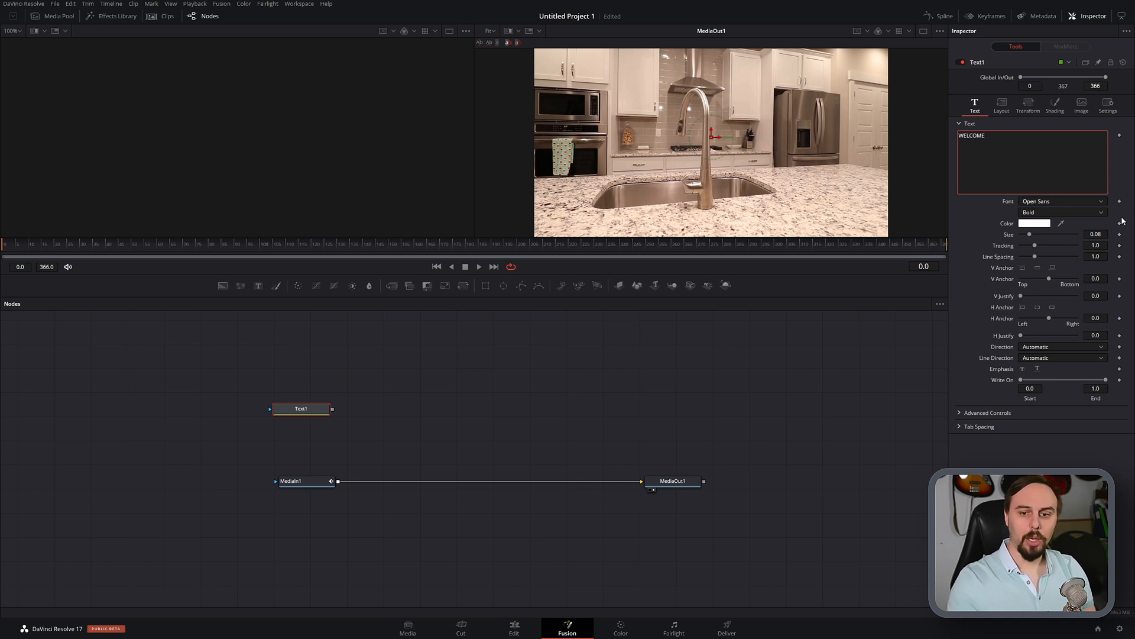
Set the WELCOME text's font to Impact and, with Text1 displayed in the empty viewer, its size to about 0.39.
left_click(1103, 201)
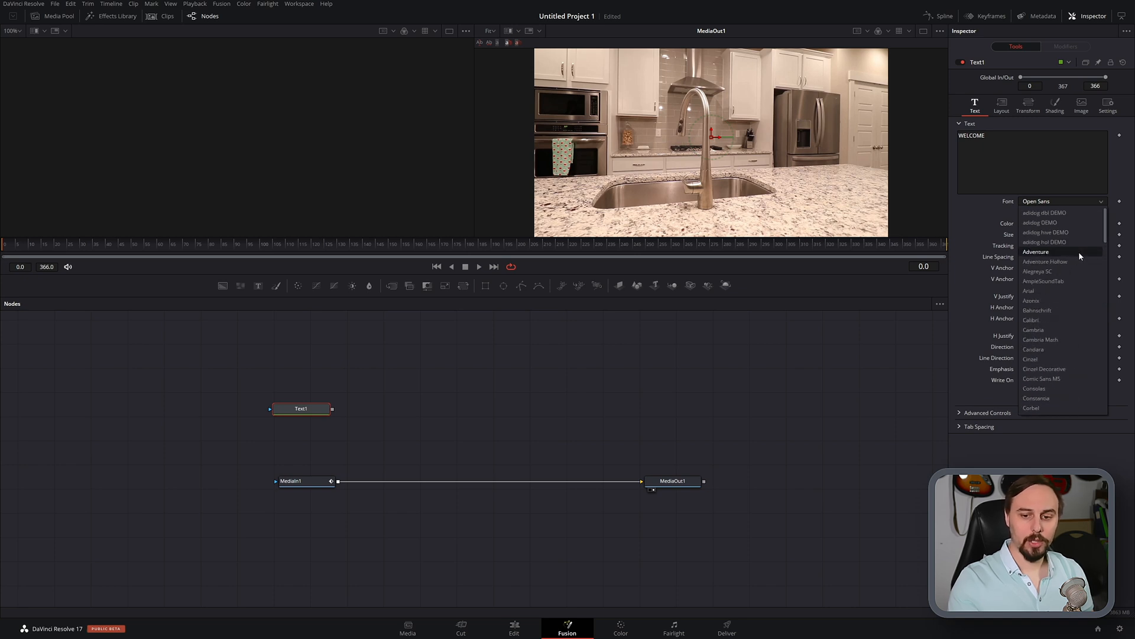
scroll(1079, 250, "down", 3)
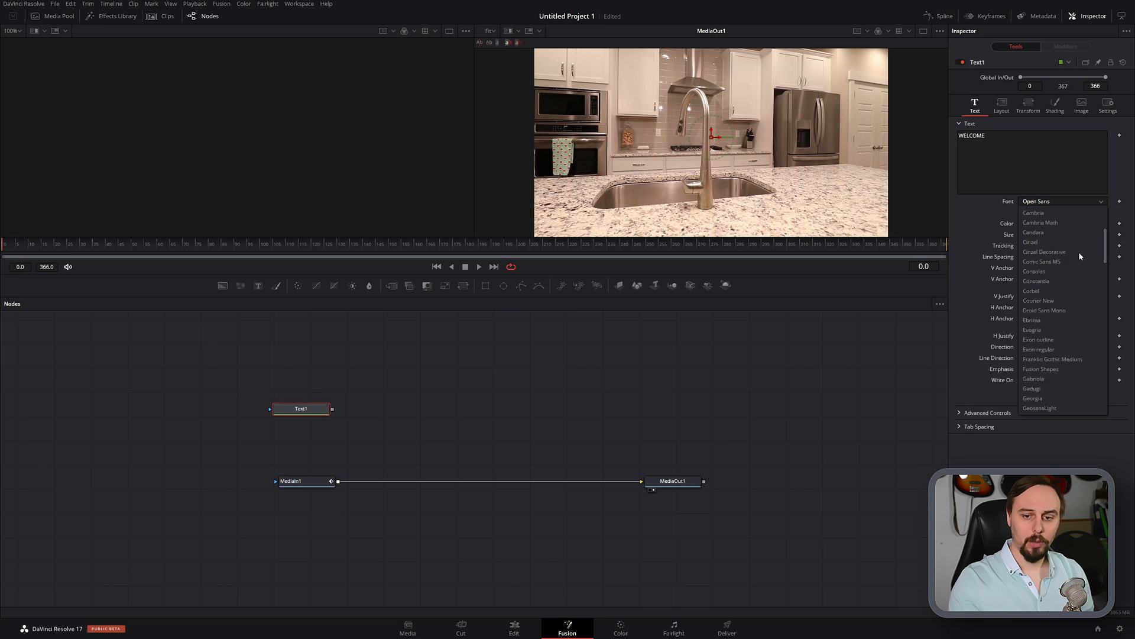
scroll(1079, 250, "down", 3)
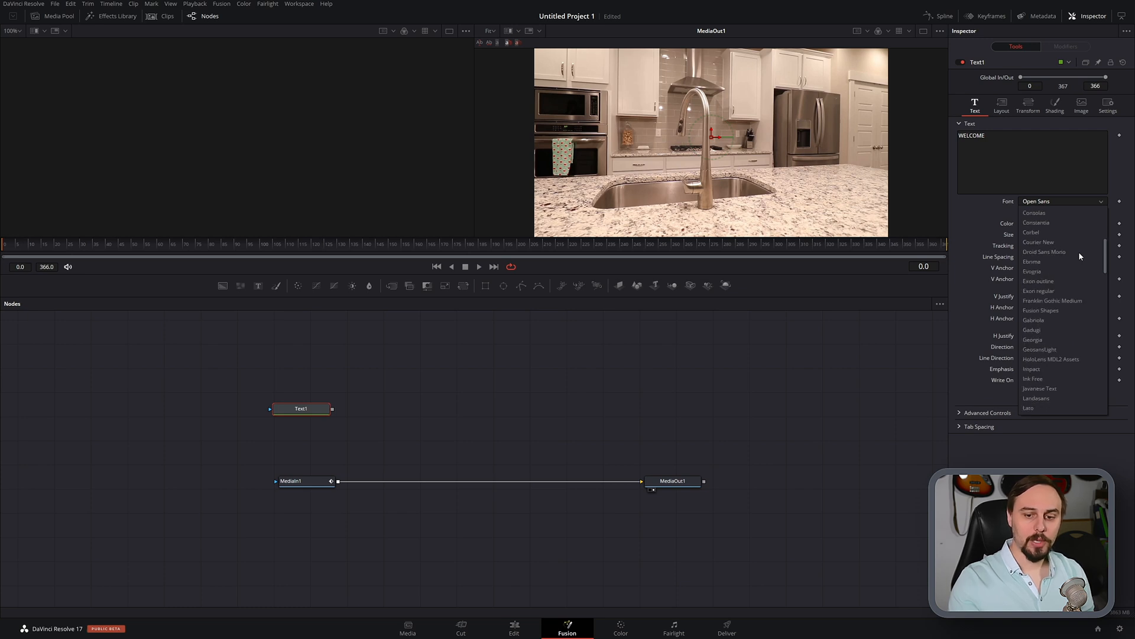
left_click(1047, 369)
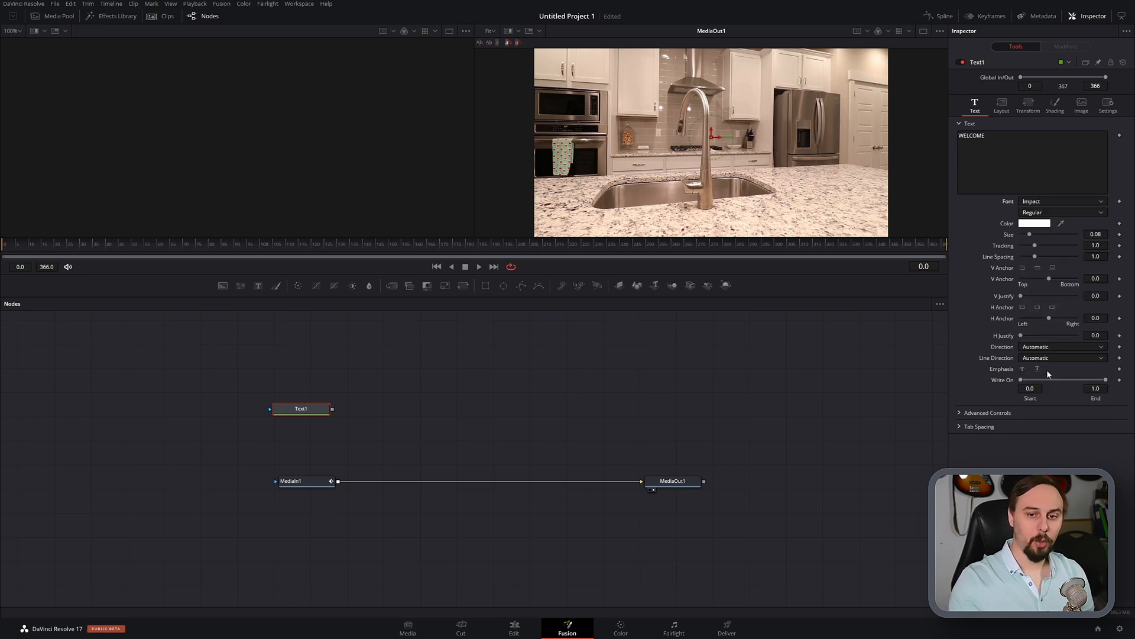
left_click(278, 417)
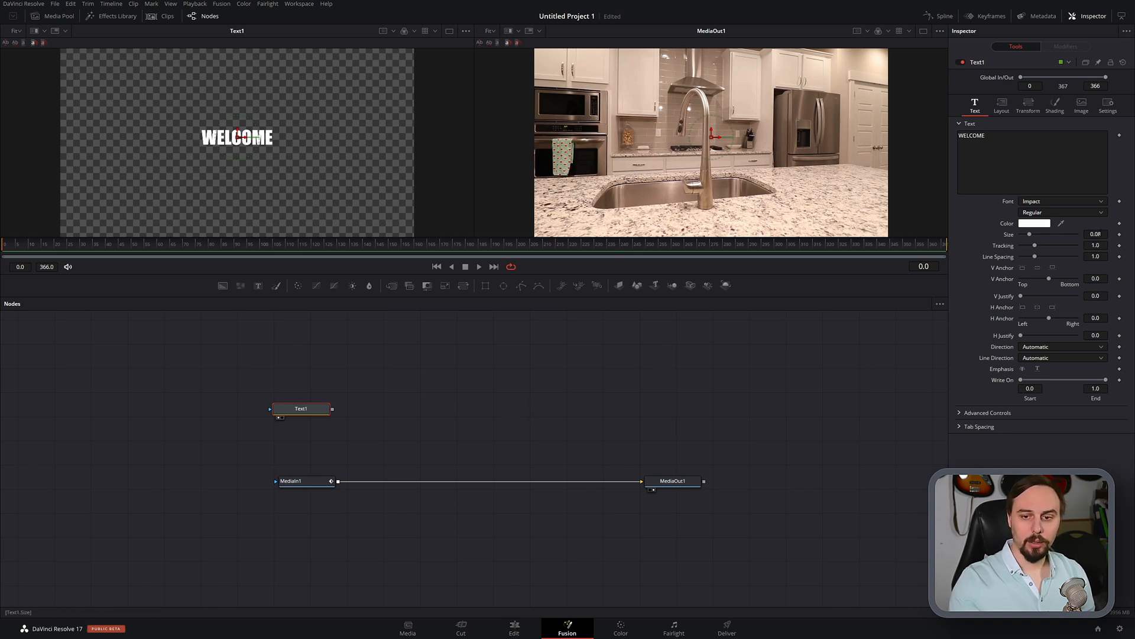
left_click_drag(1030, 234, 1064, 234)
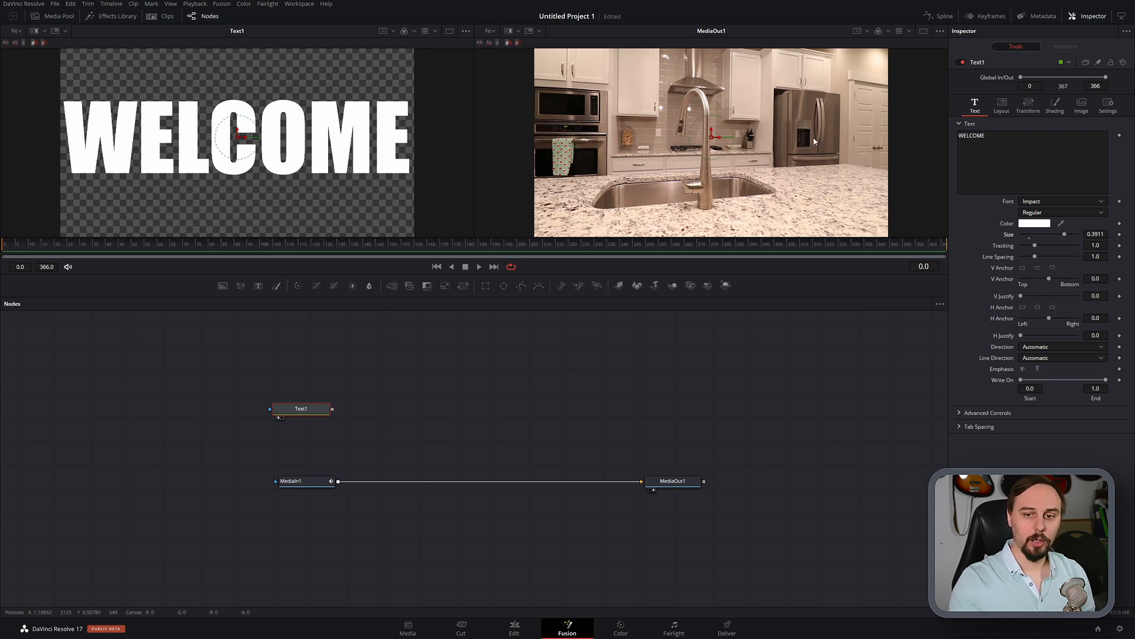
Stretch the WELCOME characters vertically with a Y size of 2.0 and recentre them with a Y pivot of 0.118.
left_click(1029, 106)
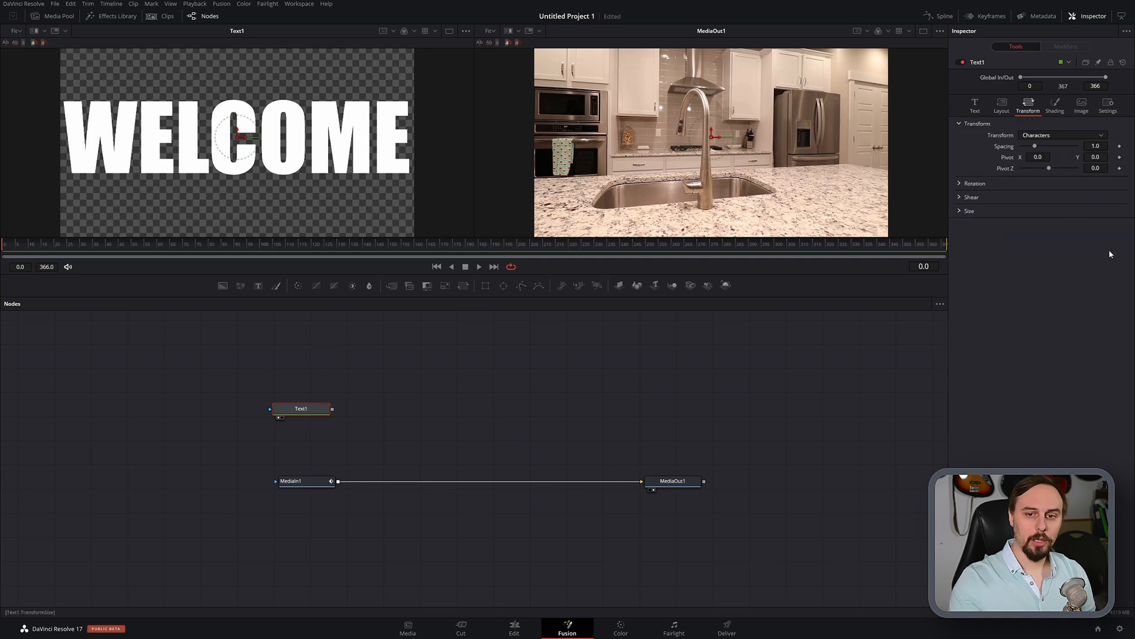
left_click(966, 212)
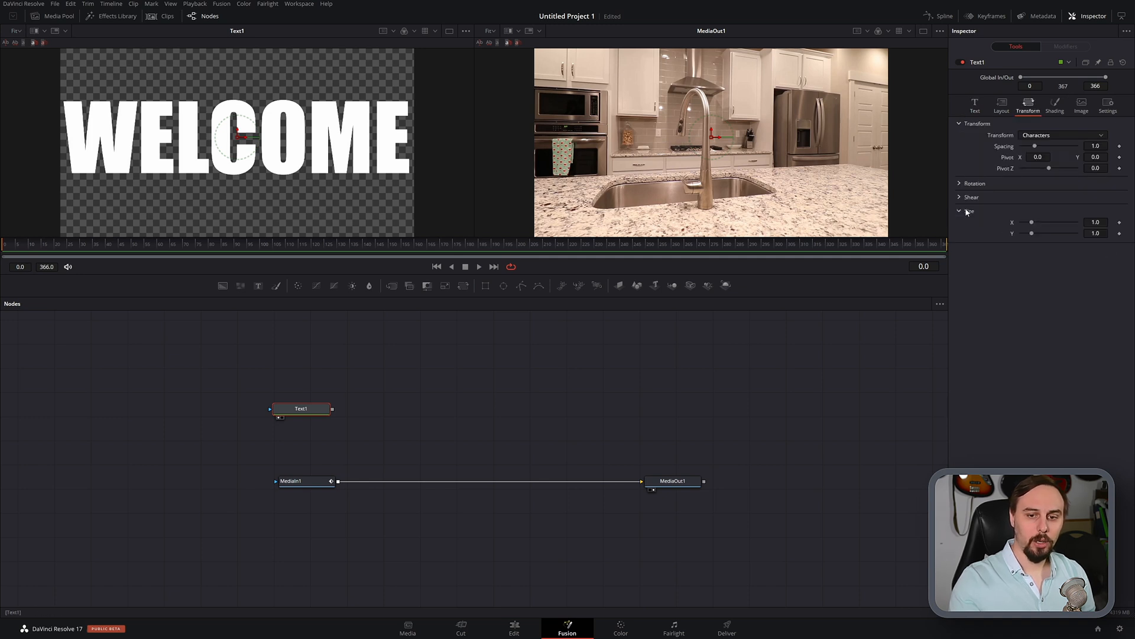
left_click(1096, 233)
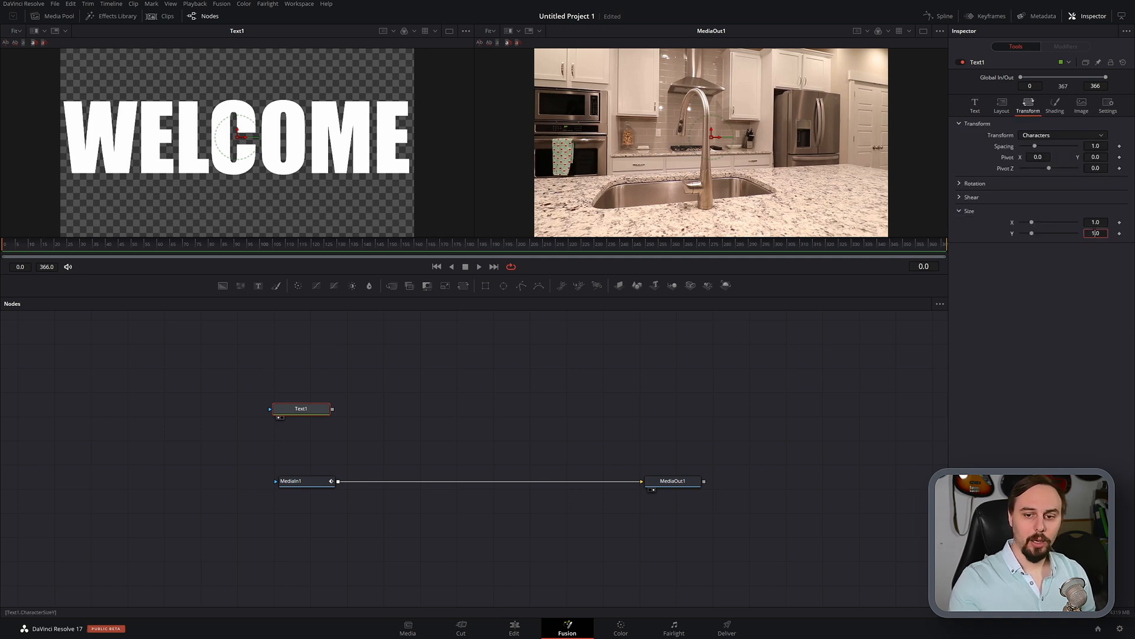
type("0")
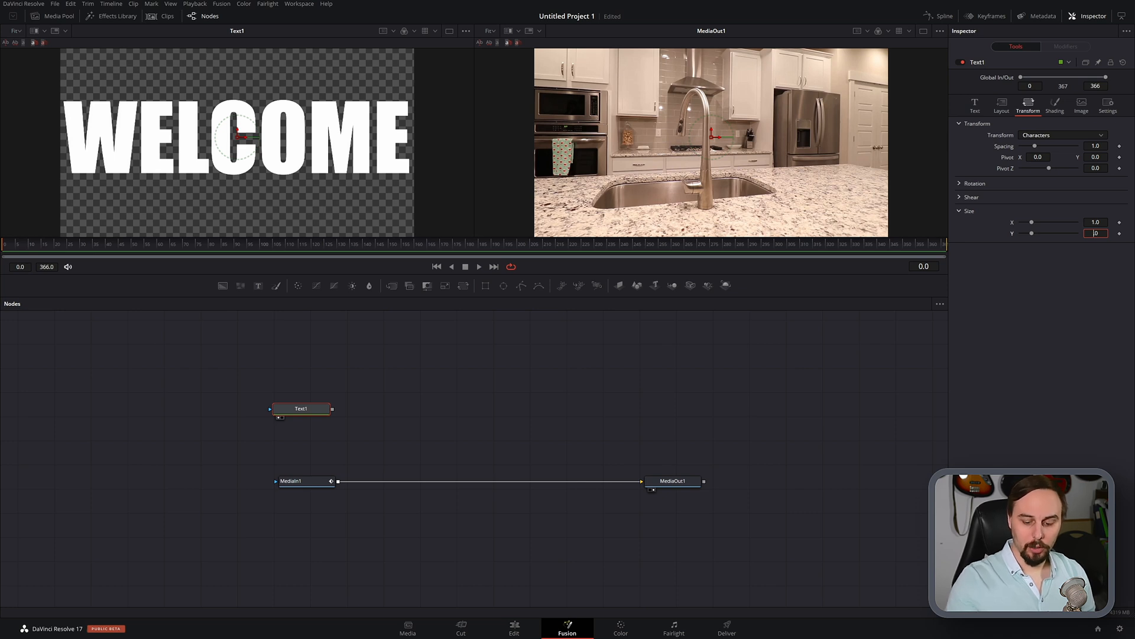
key("Return")
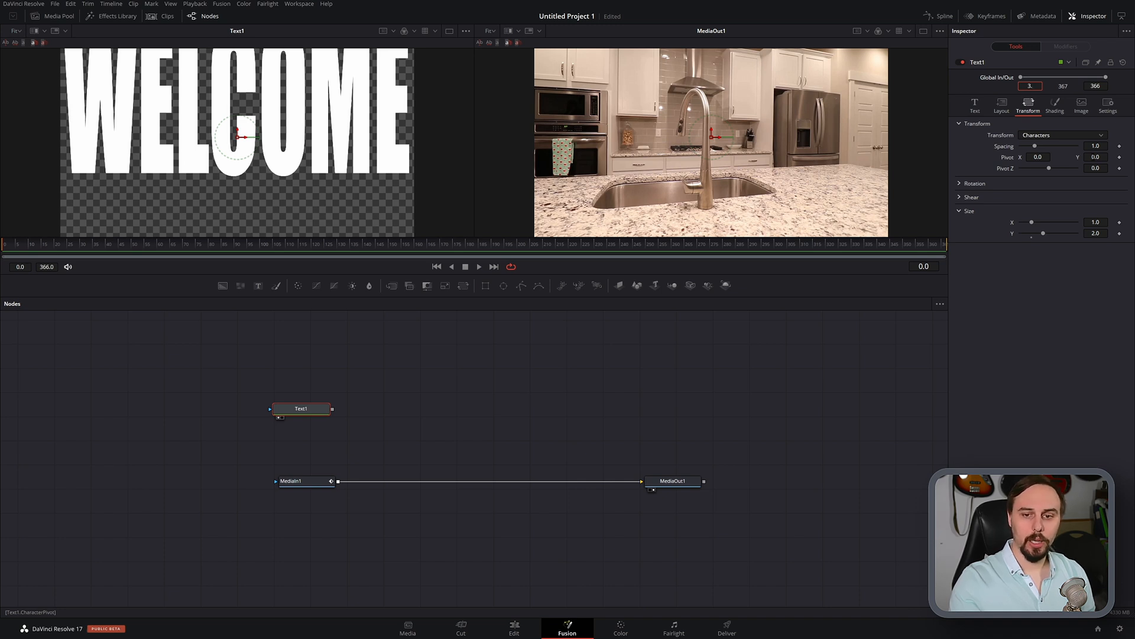
mouse_move(1102, 156)
left_mouse_down()
mouse_move(1120, 157)
mouse_move(1103, 156)
left_mouse_up()
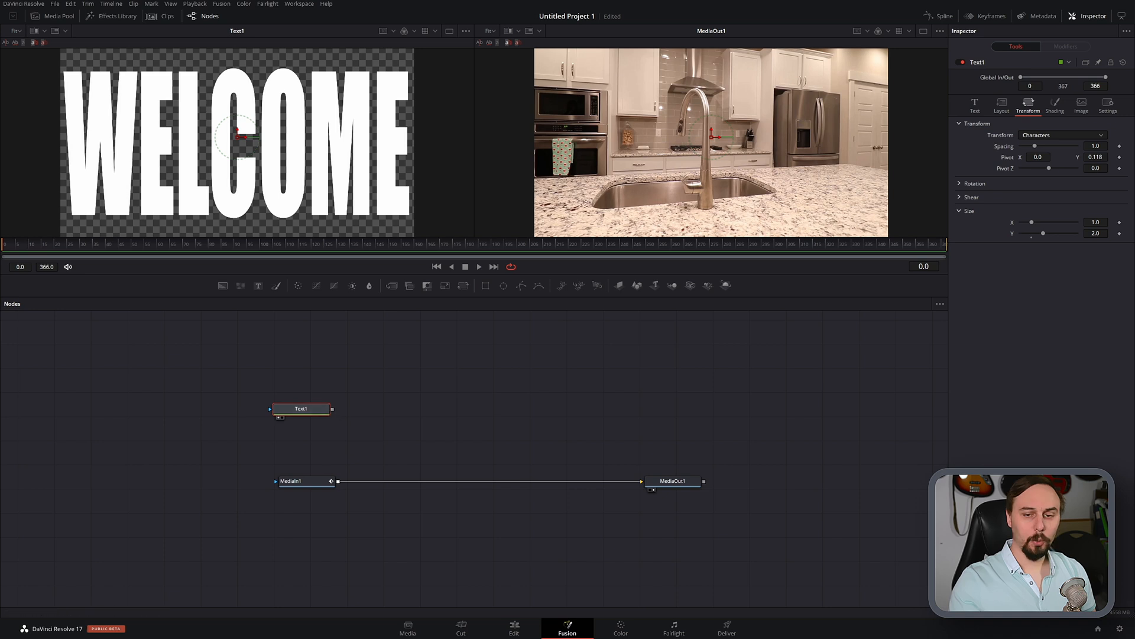
Enable shading element 2, the outline, on the Text1 node.
left_click(1055, 105)
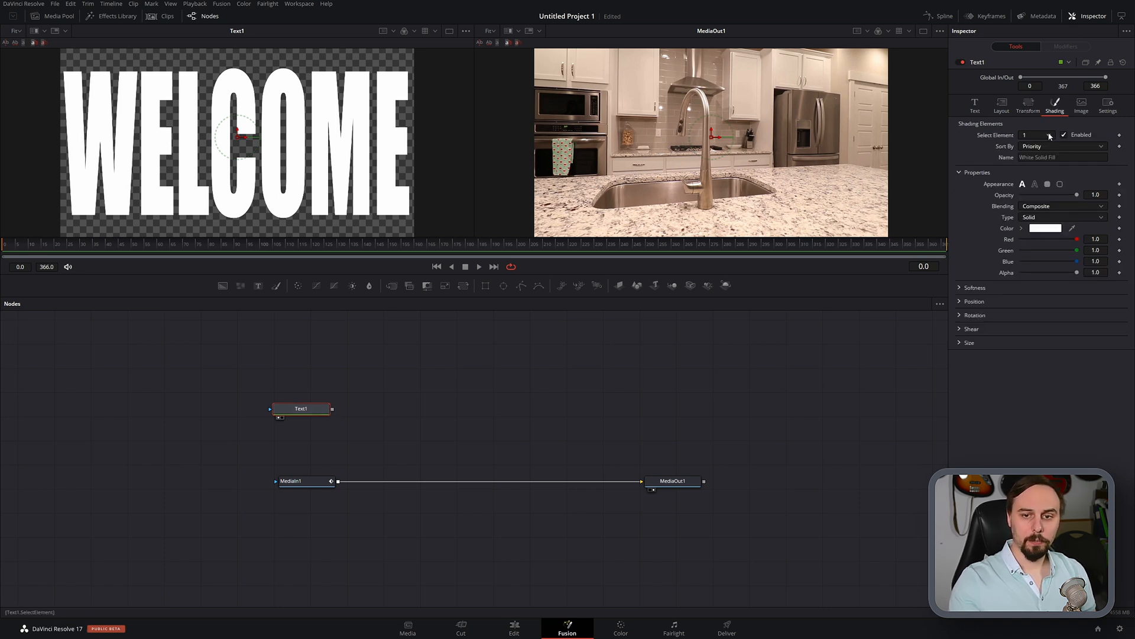
left_click(1050, 136)
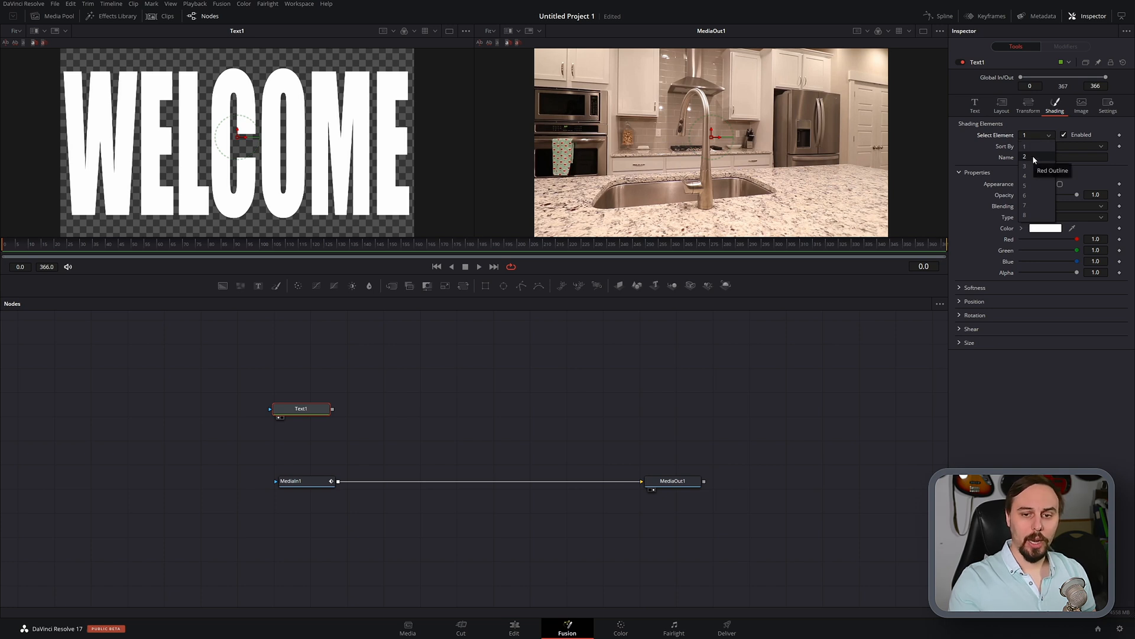
left_click(1033, 156)
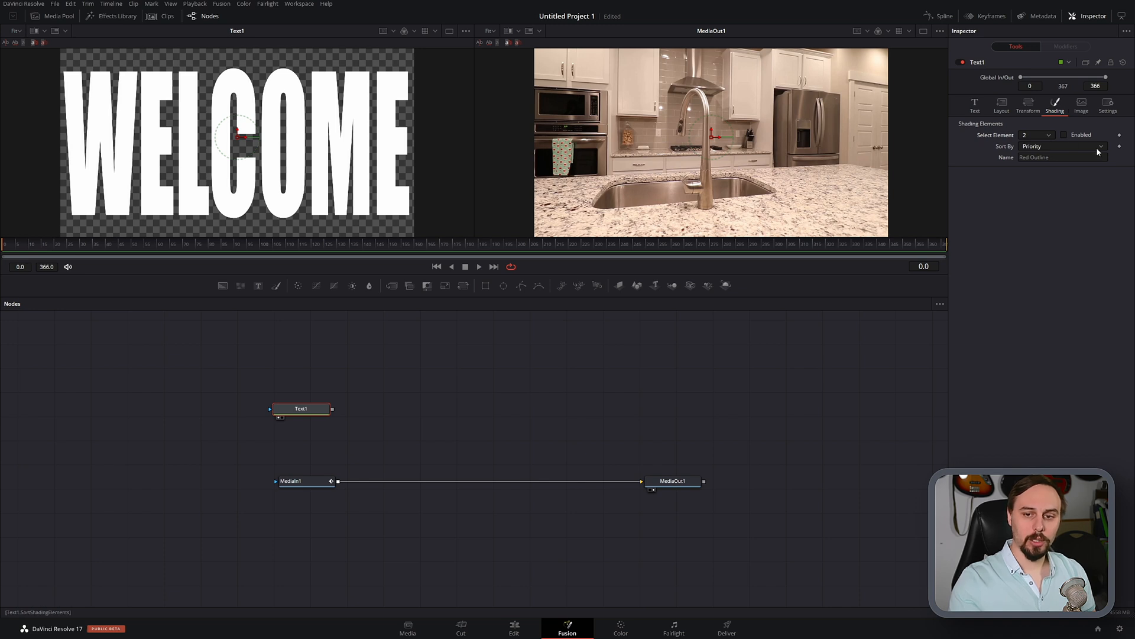
left_click(1065, 135)
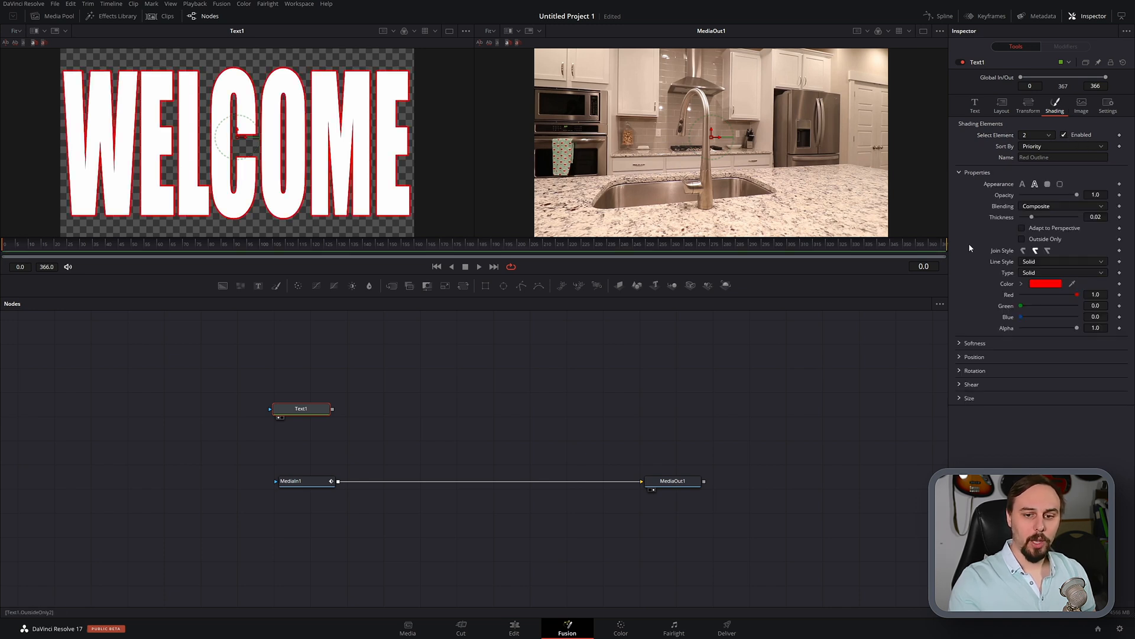
Change the WELCOME text's outline color to black and set its thickness to 0.048.
left_click(1057, 284)
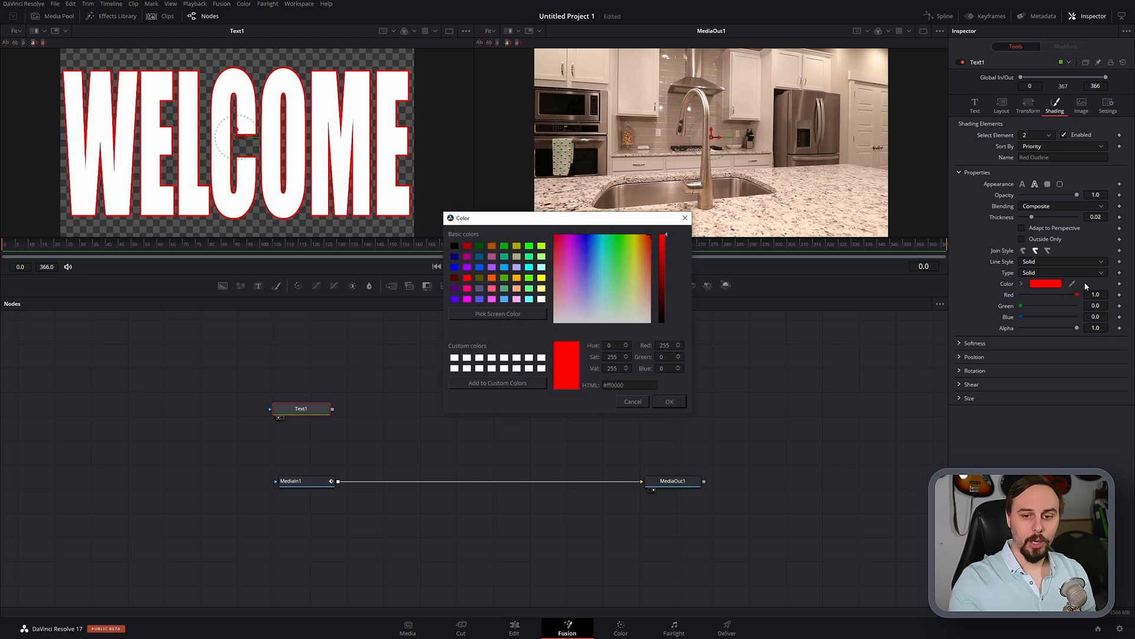
left_click(452, 245)
left_click(668, 401)
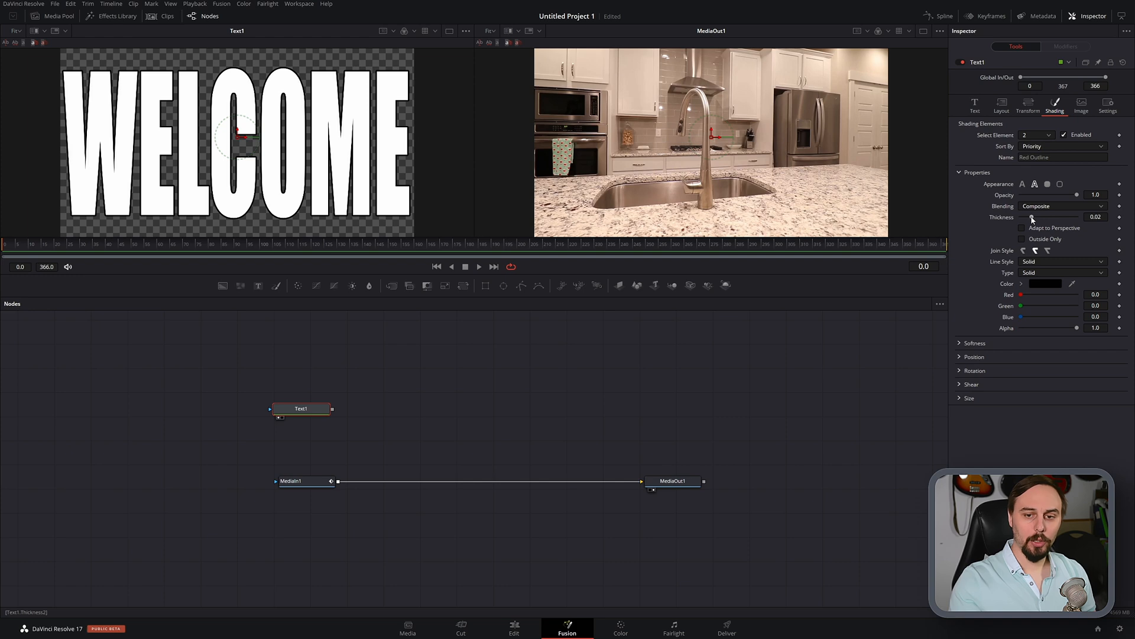
left_click_drag(1032, 218, 1048, 217)
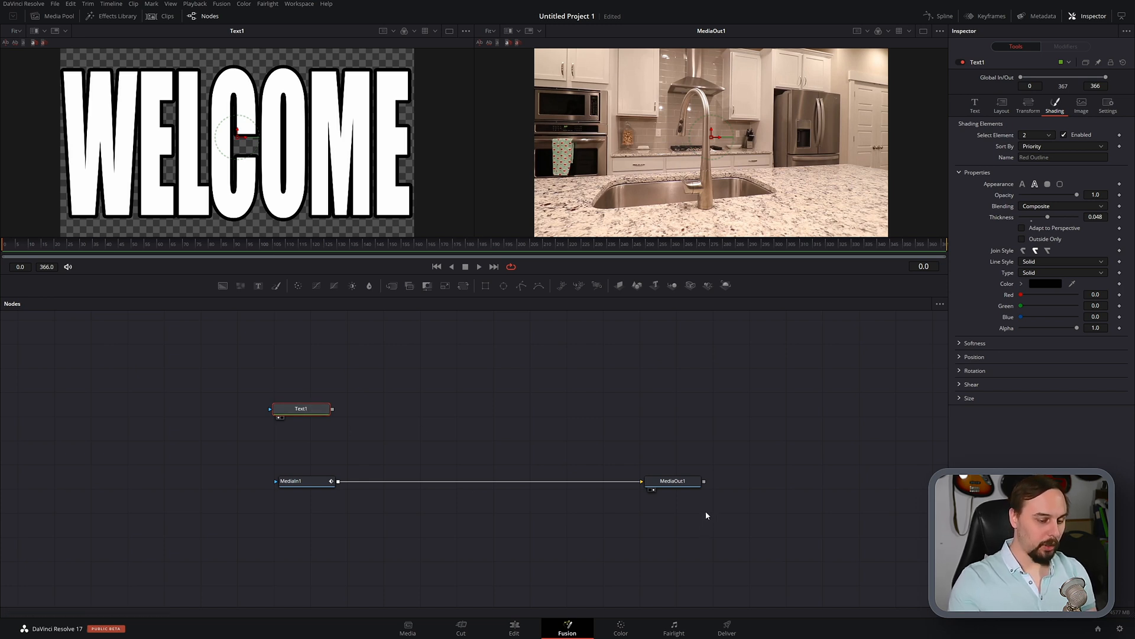
Paste two separate copies of the outlined Text1 node, without a merge, and place one on either side of the original.
key("ctrl+v")
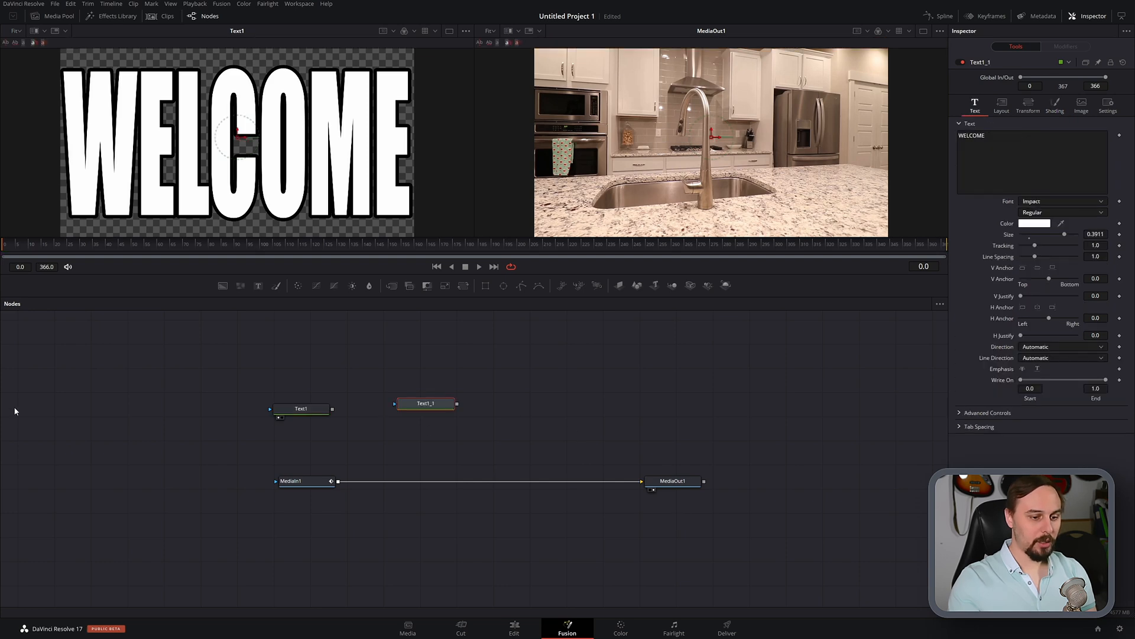
key("ctrl+v")
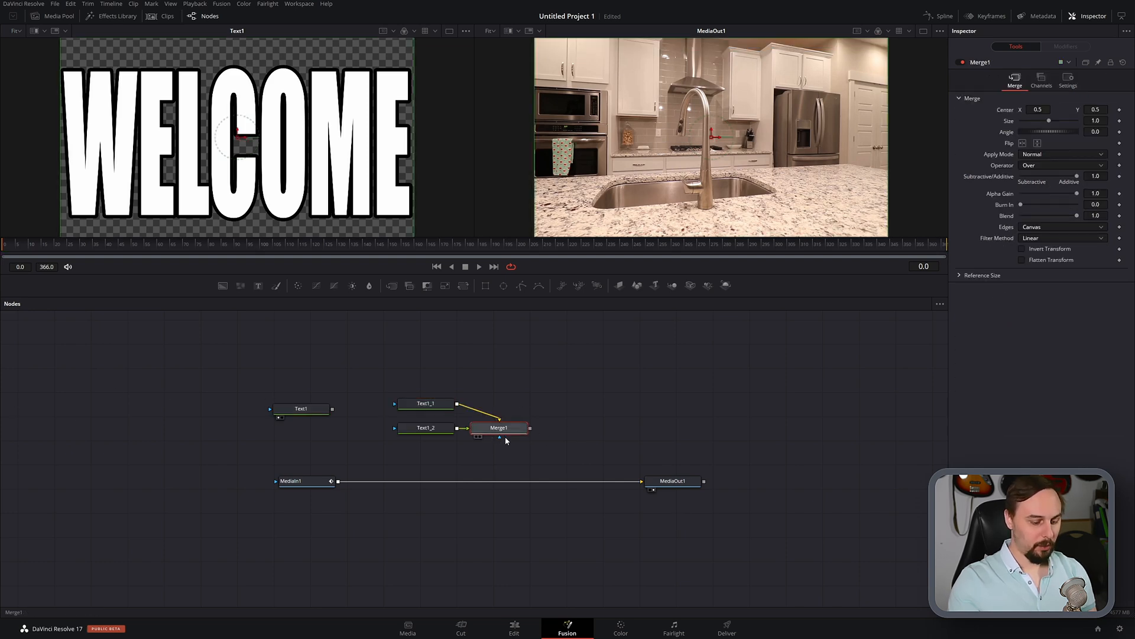
key("ctrl+z")
key("ctrl+v")
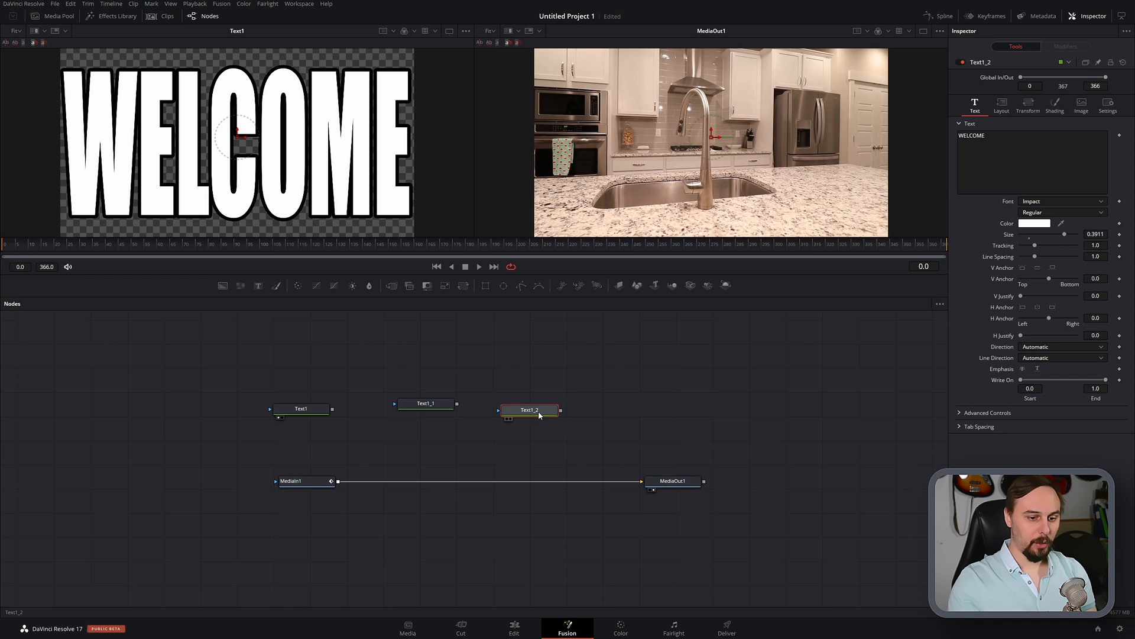
left_click_drag(539, 415, 212, 405)
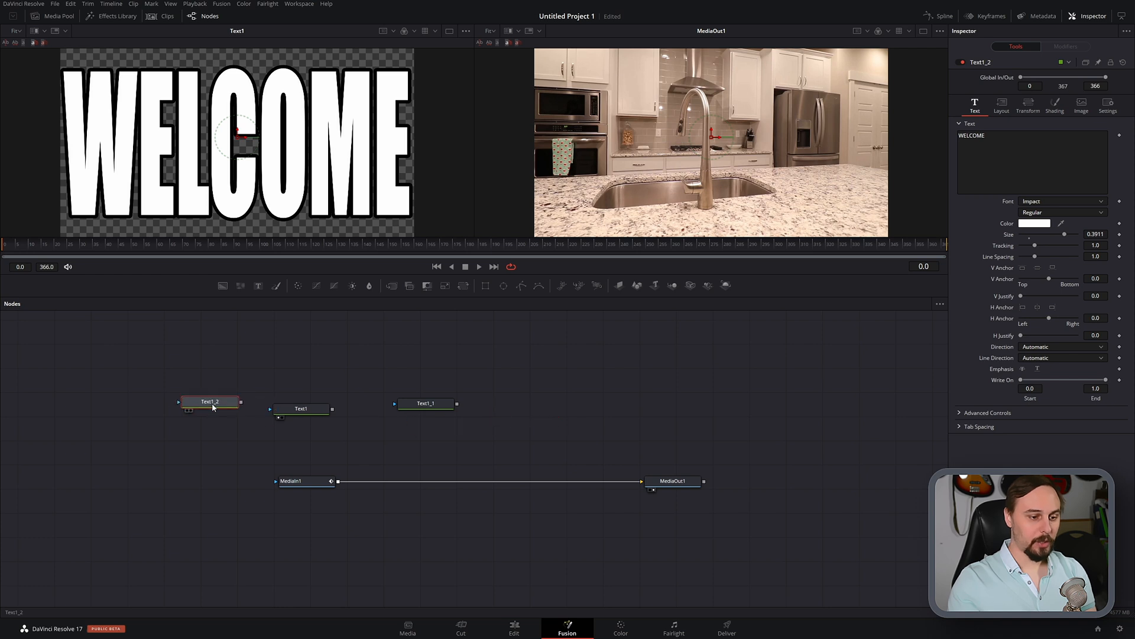
Disable the outline element on the original Text1 node and connect its output to MediaIn1 as a mask.
left_click(318, 414)
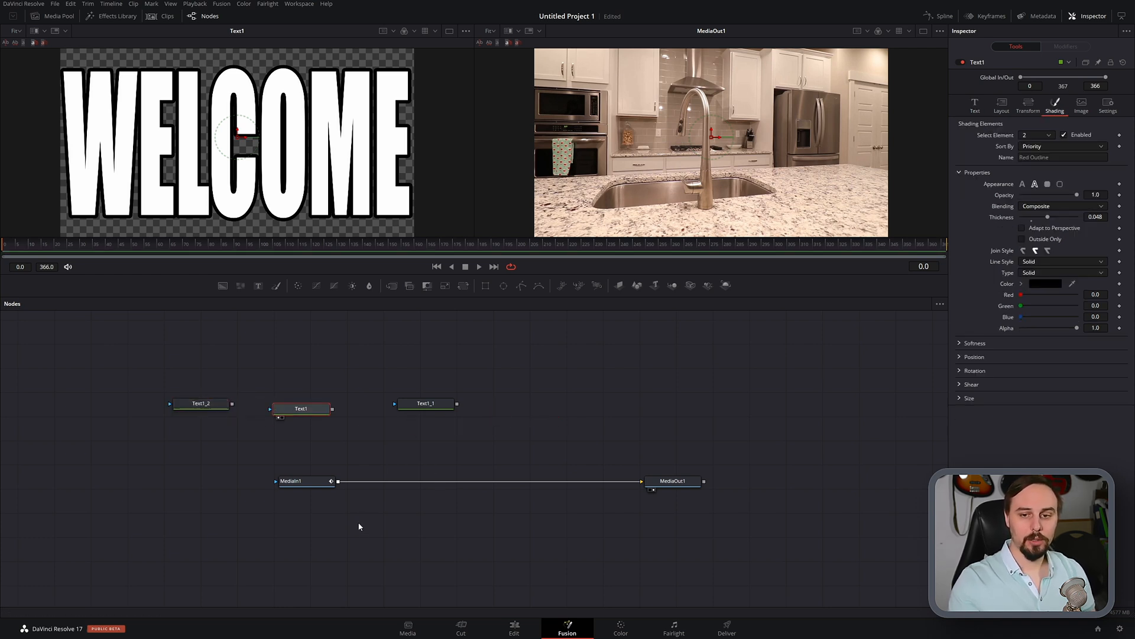
left_click(310, 412)
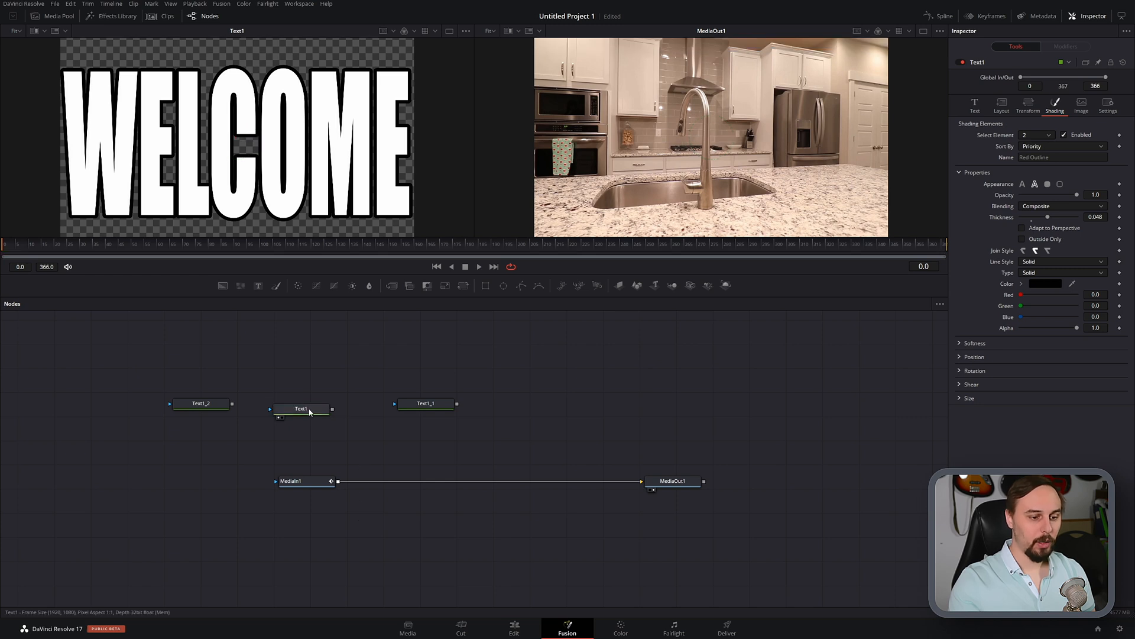
left_click(310, 412)
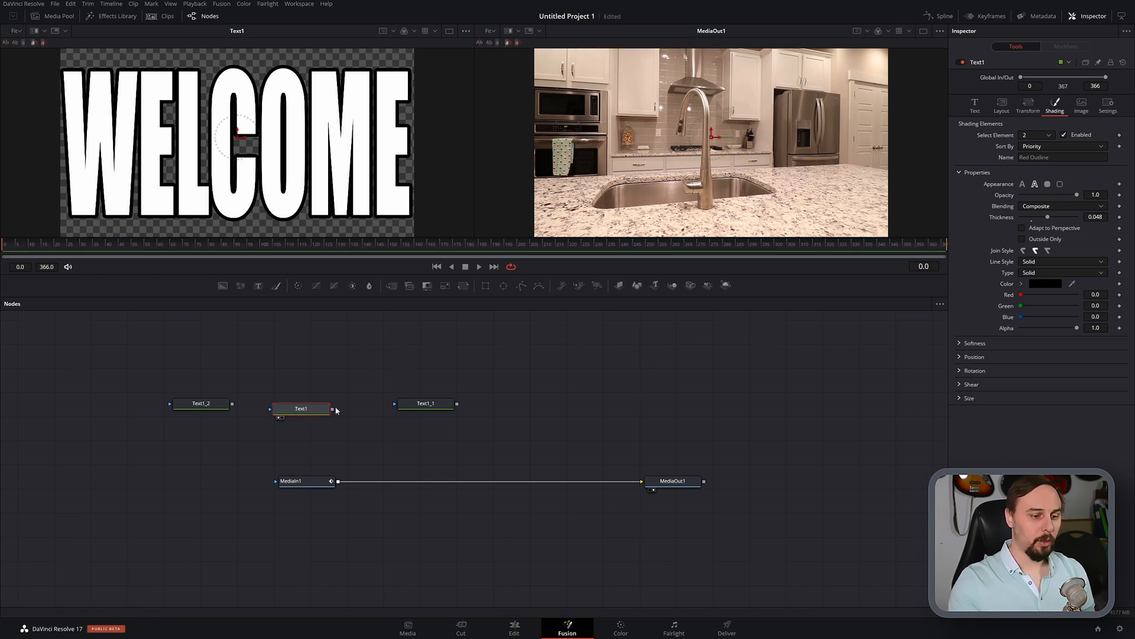
left_click(1064, 135)
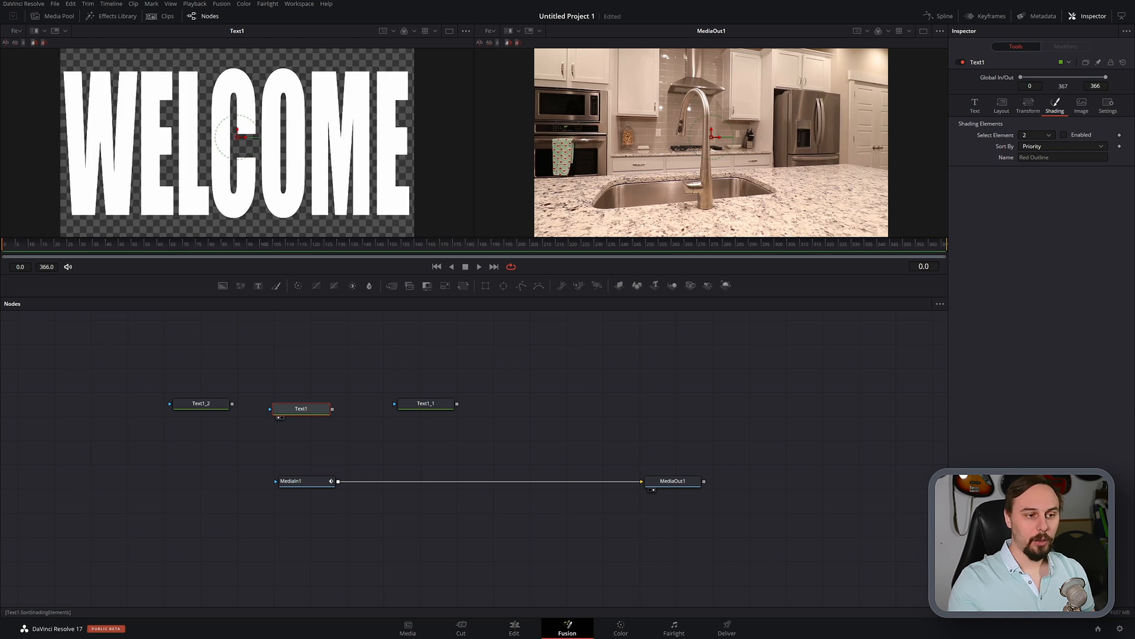
left_click_drag(332, 409, 278, 481)
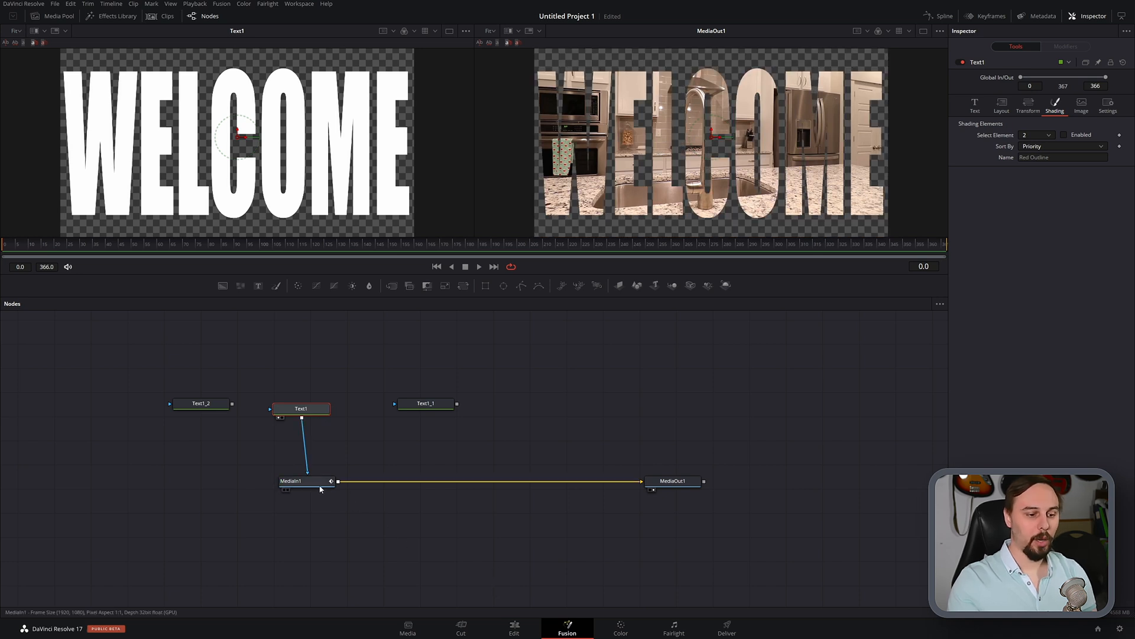
Move Text1_1 closer to Text1 and merge its output over MediaIn1, ahead of MediaOut1.
left_click(426, 403)
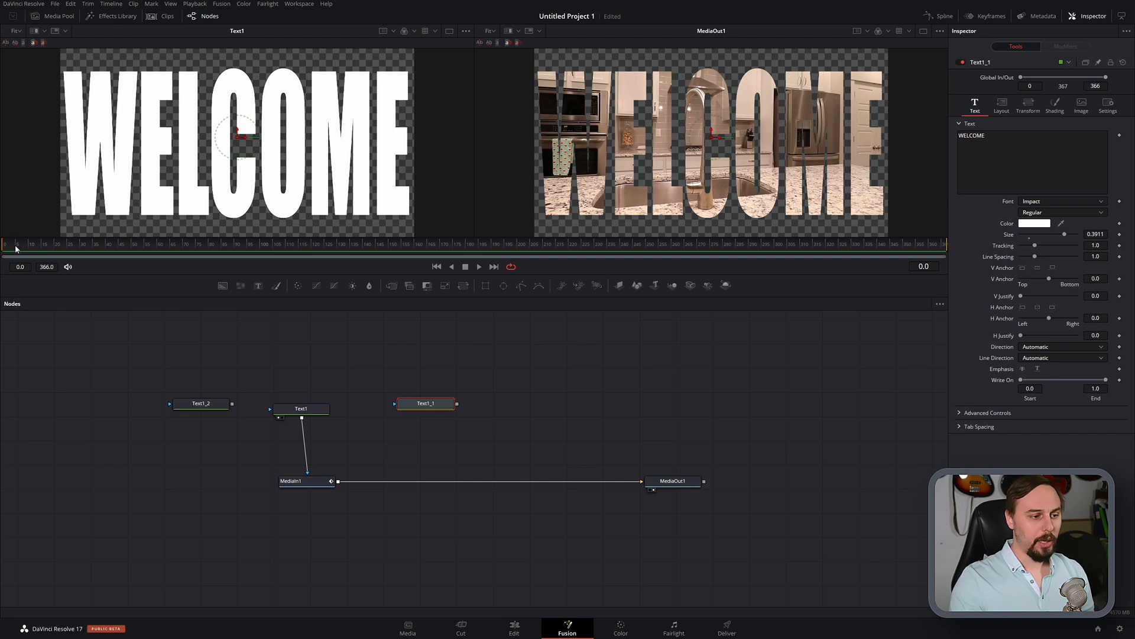
mouse_move(10, 246)
left_mouse_down()
mouse_move(571, 251)
mouse_move(289, 236)
mouse_move(3, 245)
left_mouse_up()
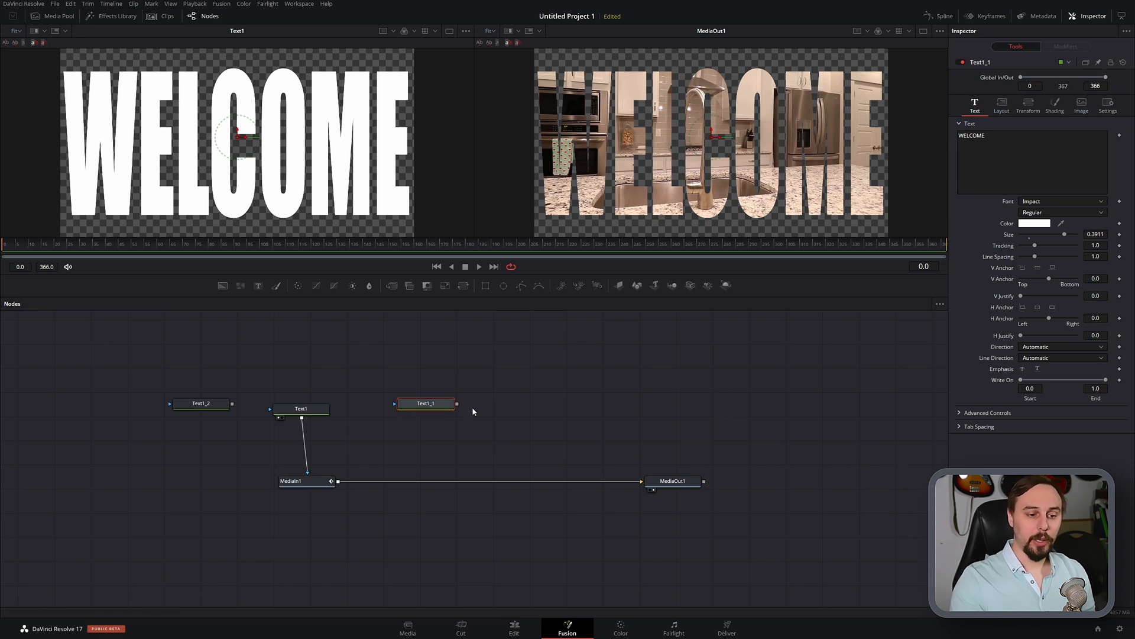
left_click_drag(427, 404, 401, 412)
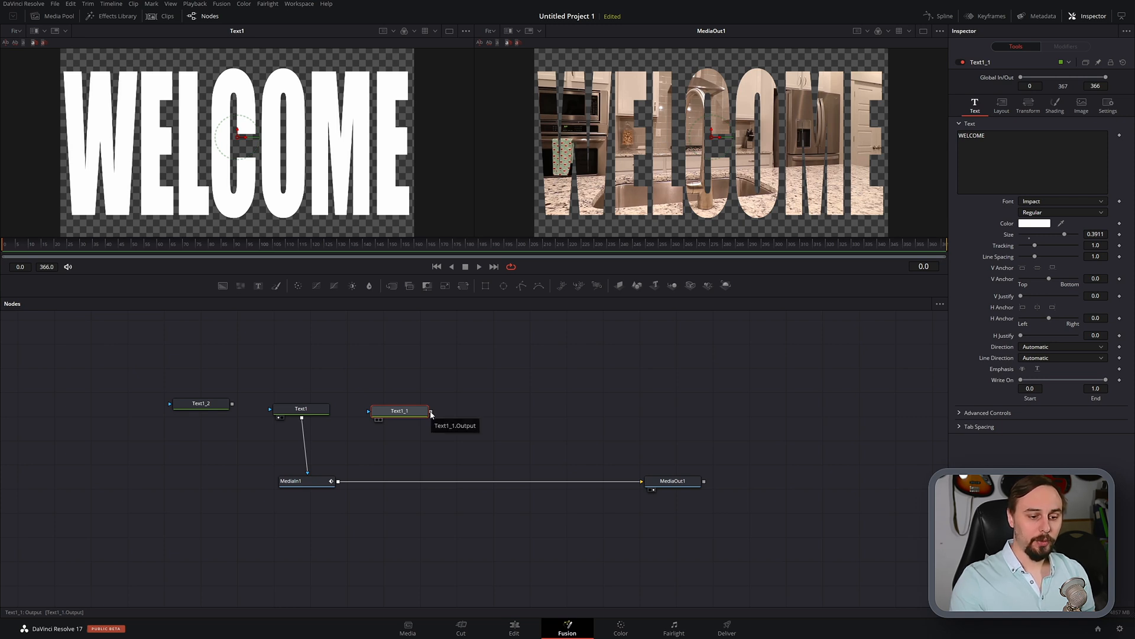
left_click_drag(431, 412, 339, 484)
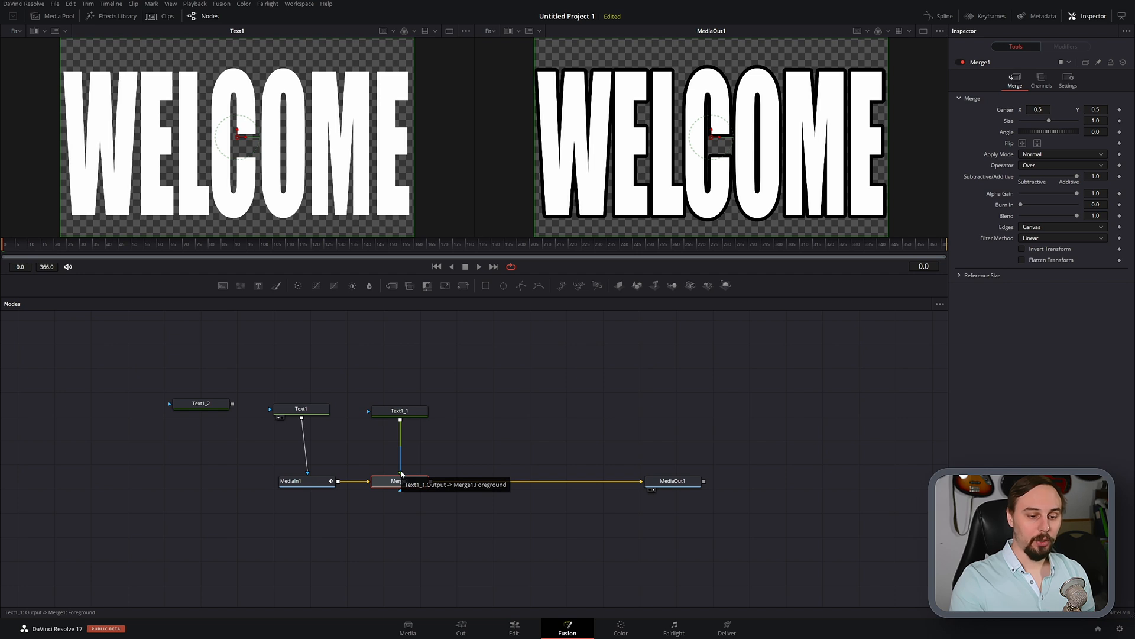
Swap the inputs of Merge1 so that MediaIn1 is the foreground and Text1_1 is the background.
left_click_drag(401, 473, 455, 460)
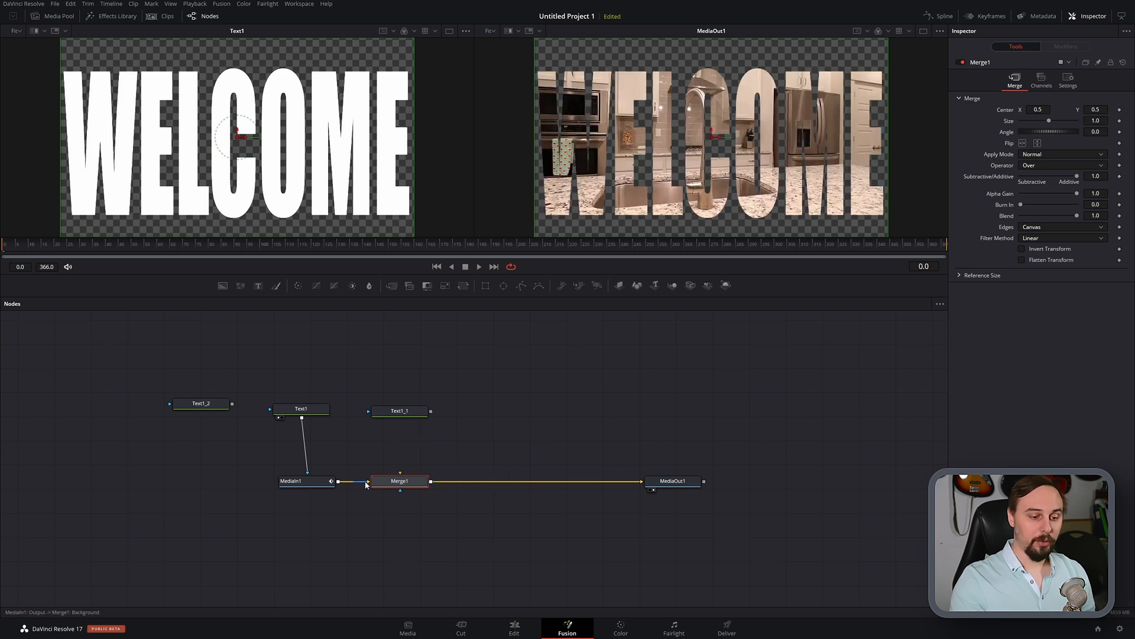
left_click_drag(356, 482, 334, 540)
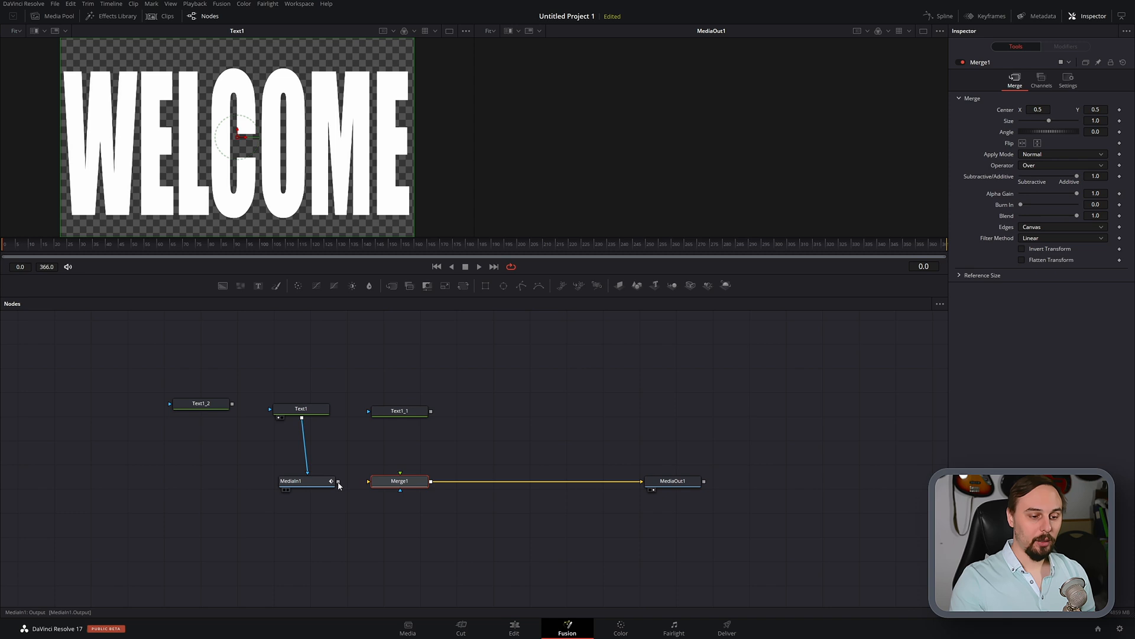
left_click_drag(338, 482, 401, 476)
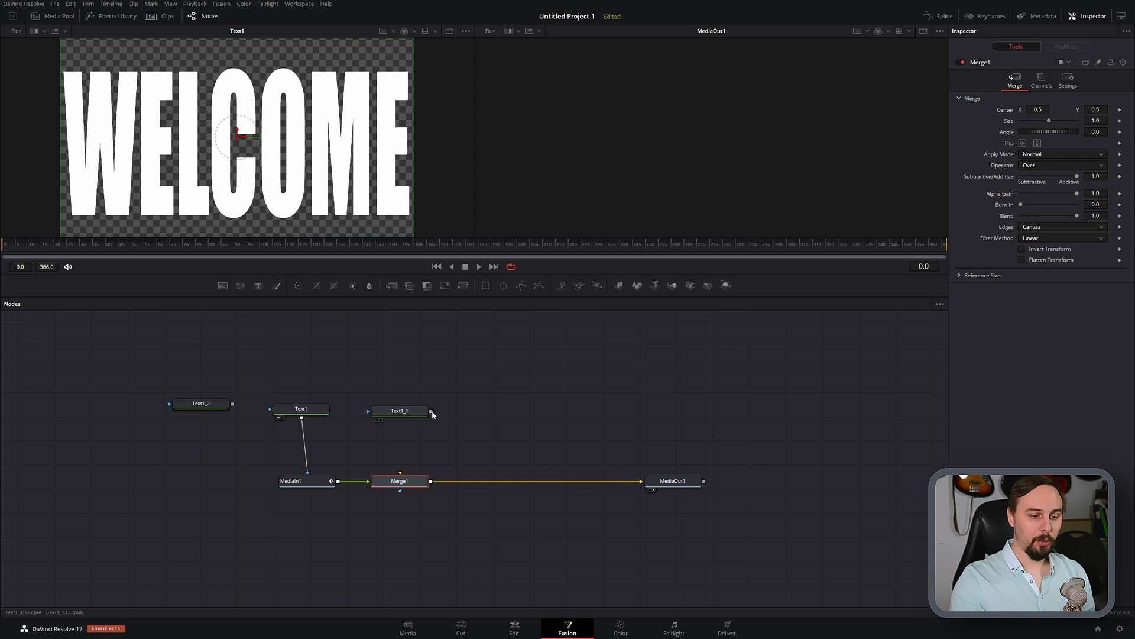
left_click_drag(431, 411, 400, 479)
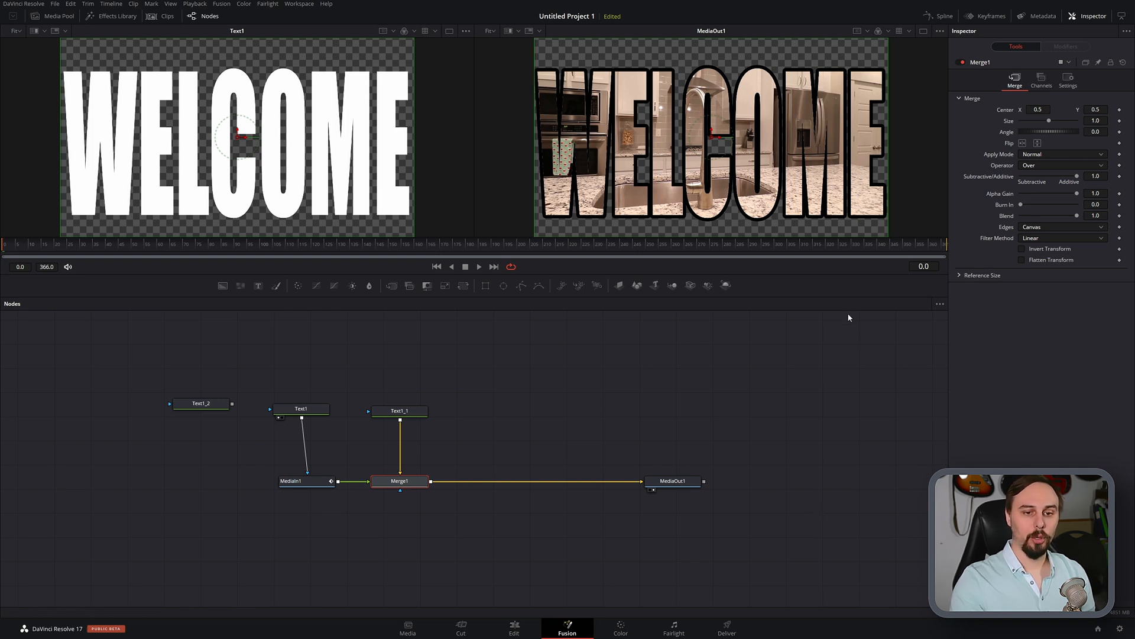
Set the outline thickness of shading element 2 on Text1_1 to 0.0394.
left_click(405, 410)
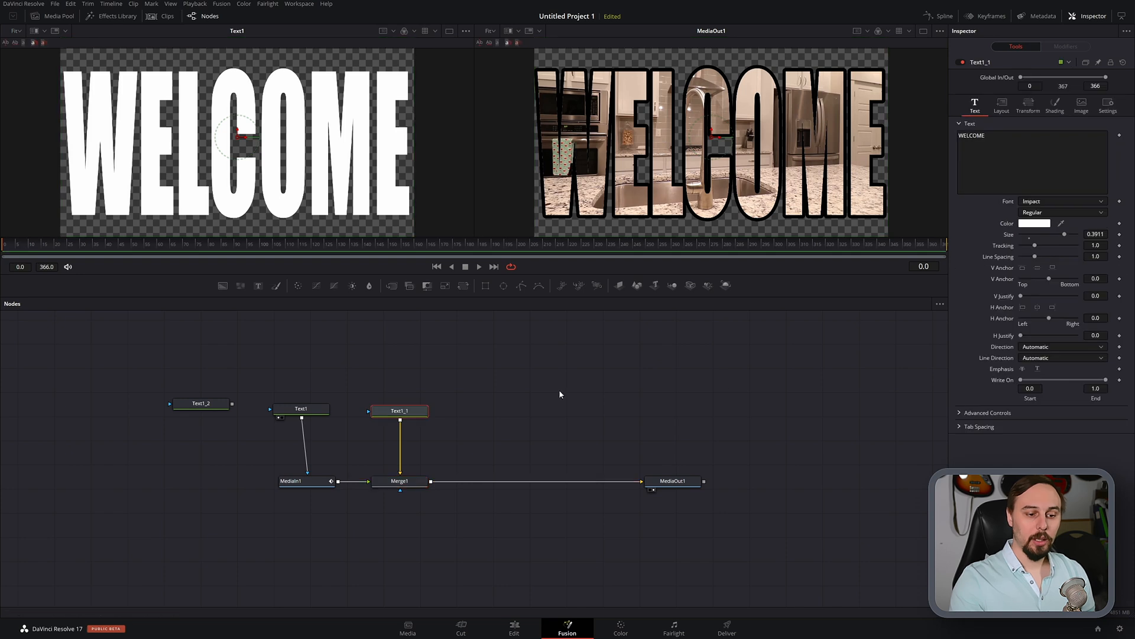
left_click(1055, 105)
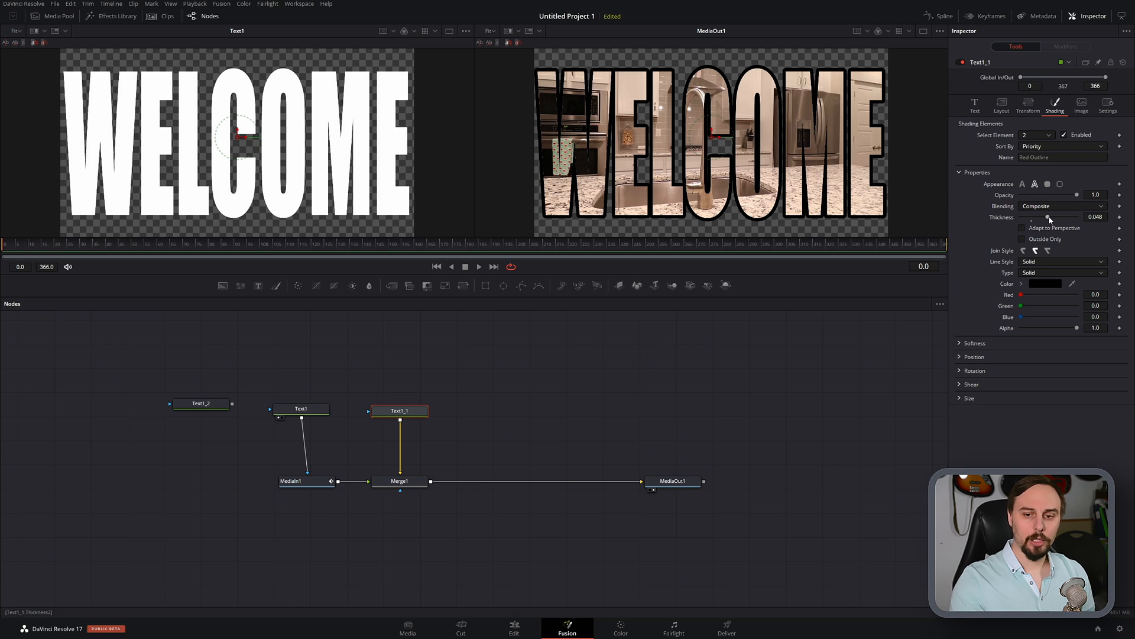
left_click_drag(1050, 220, 1045, 220)
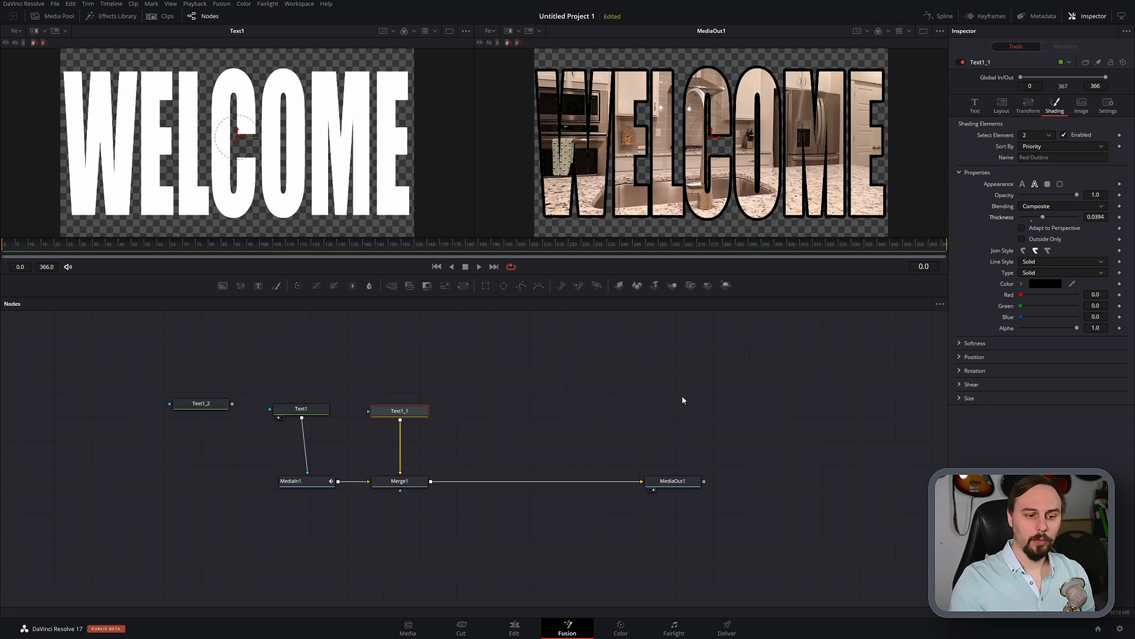
Replace the unused Text1_2 node with a fresh copy of Text1_1, placed on the other side of Text1.
left_click(202, 404)
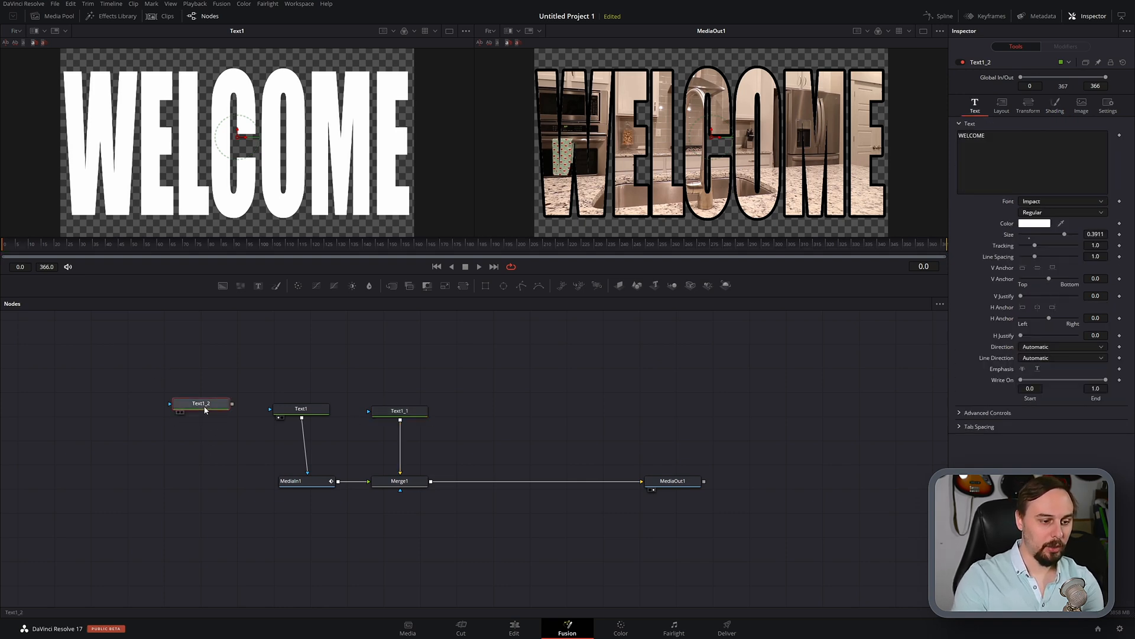
key("Delete")
left_click(418, 410)
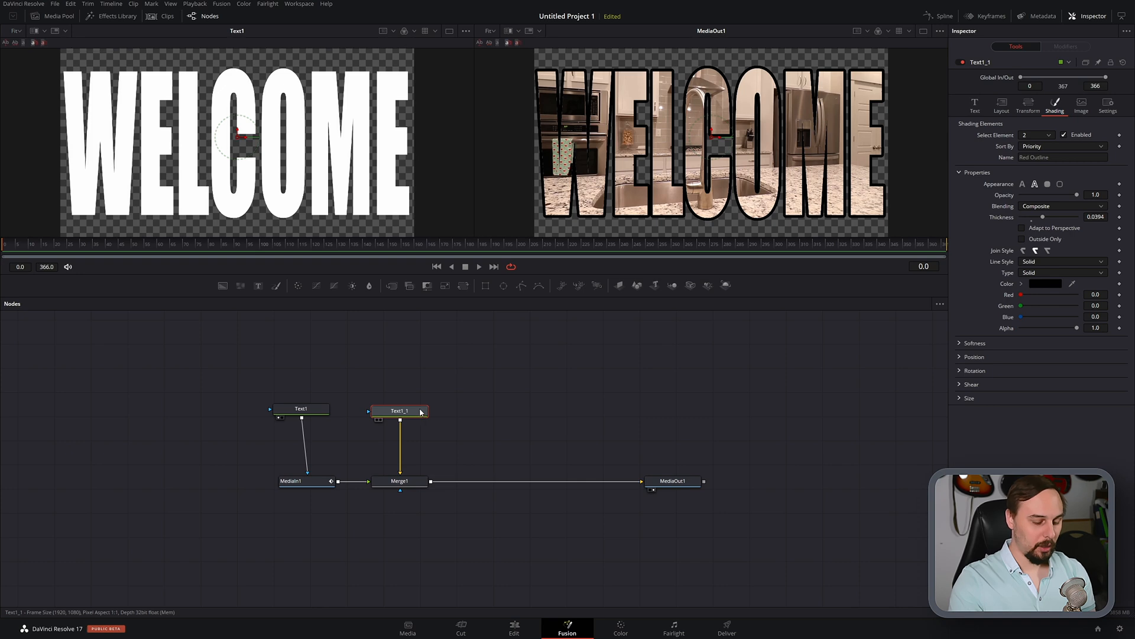
key("ctrl+v")
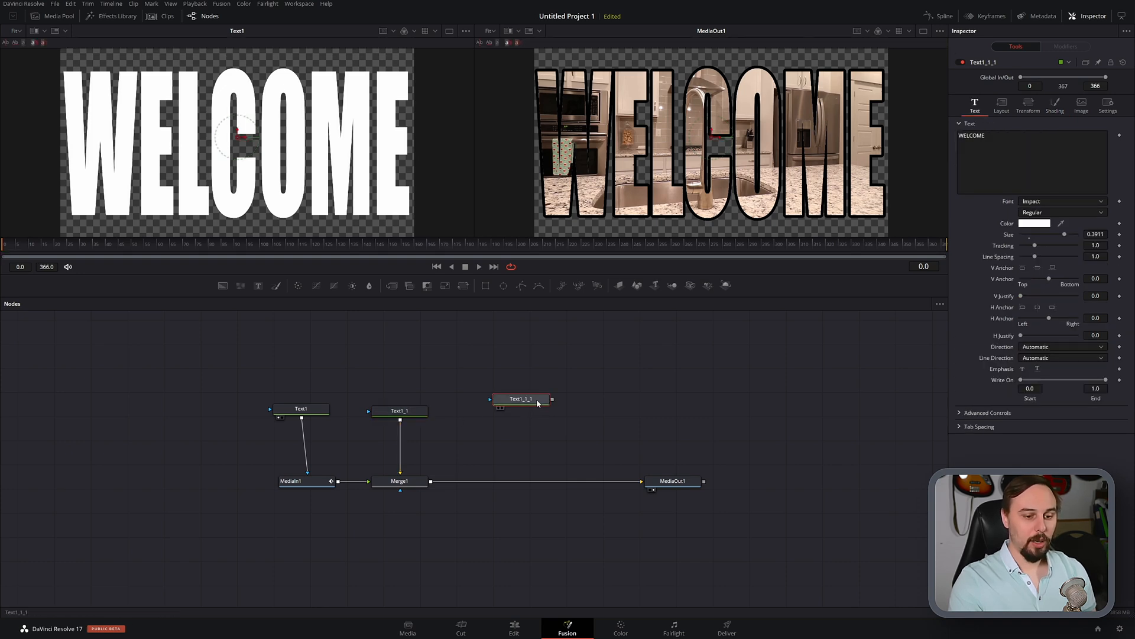
left_click_drag(537, 404, 229, 414)
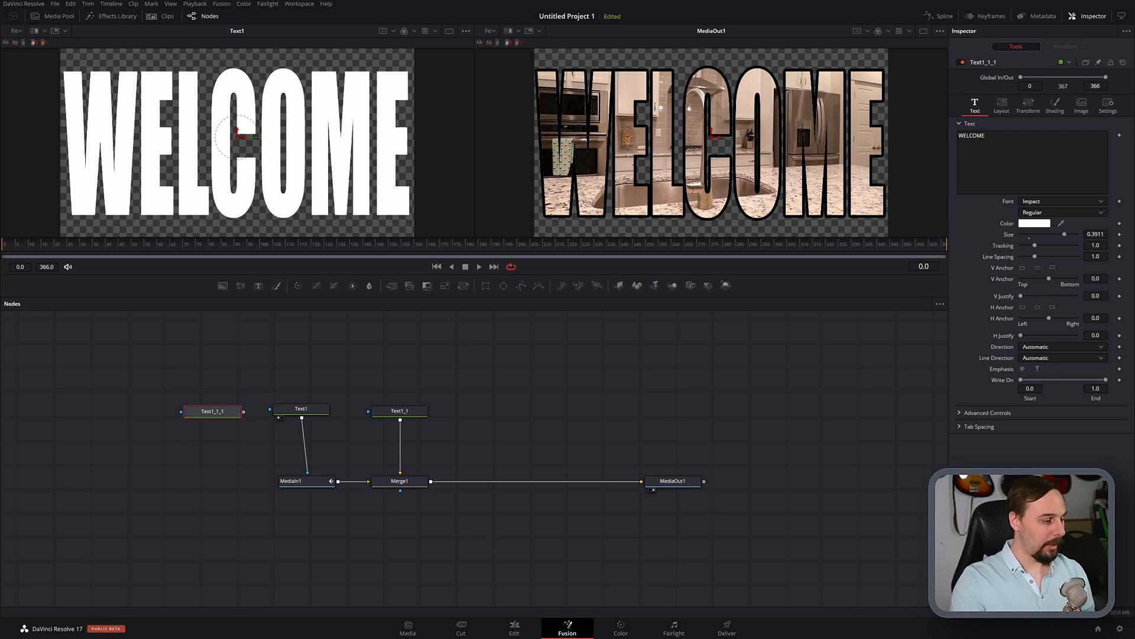
Bring the OpacityTransform code from the Notepad file into the Fusion node graph as a node, placed just below Text1_1_1.
key("alt+Tab")
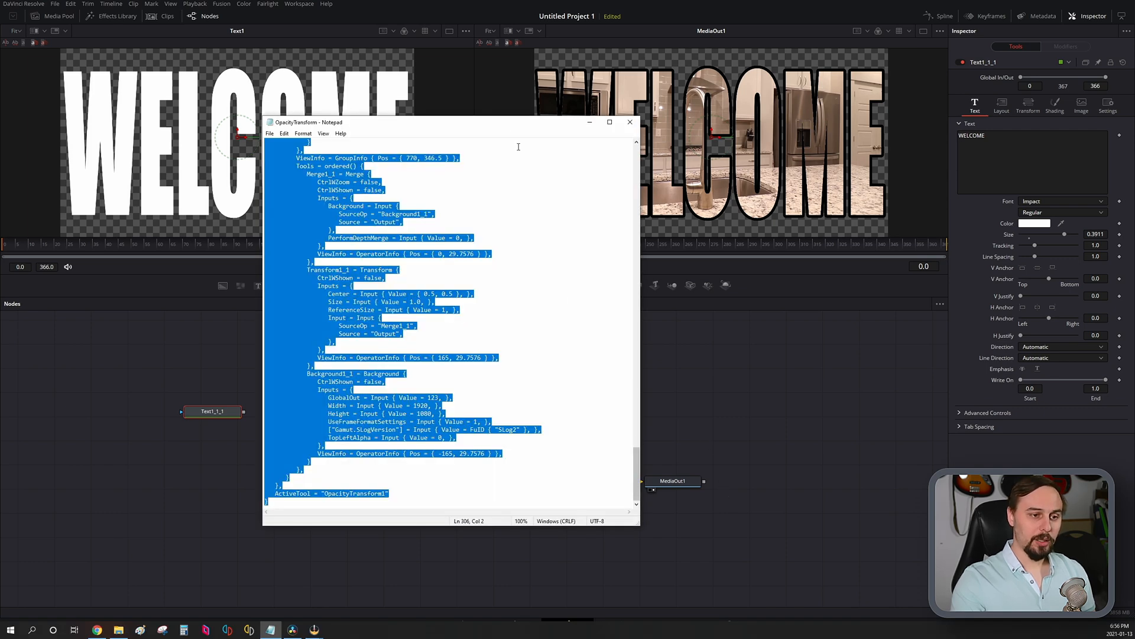
scroll(538, 286, "up", 3)
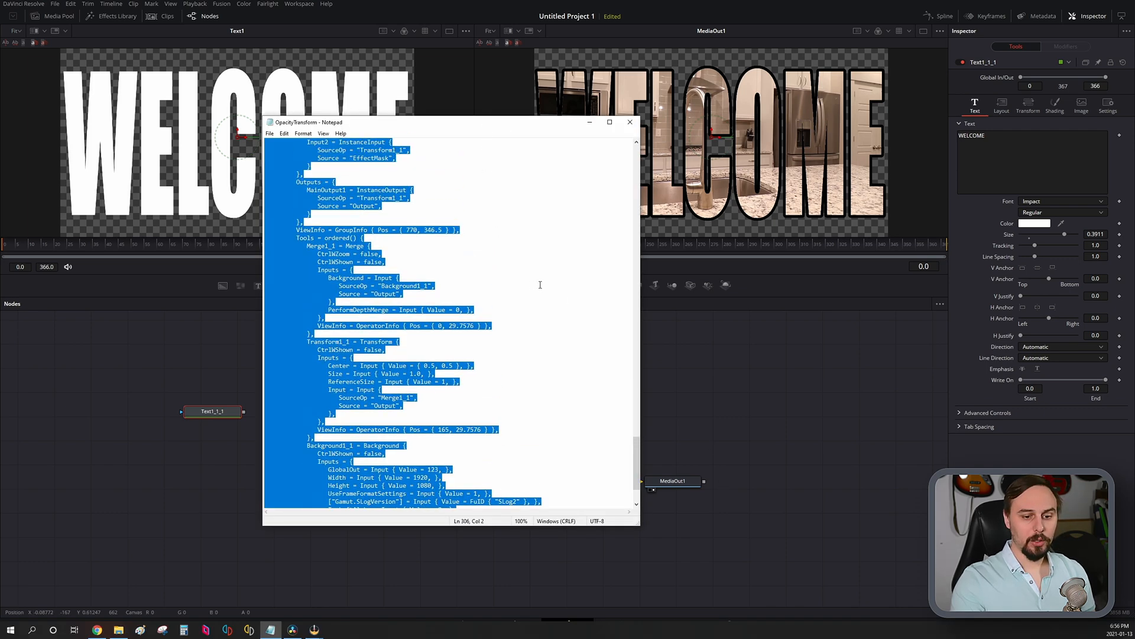
scroll(541, 284, "down", 3)
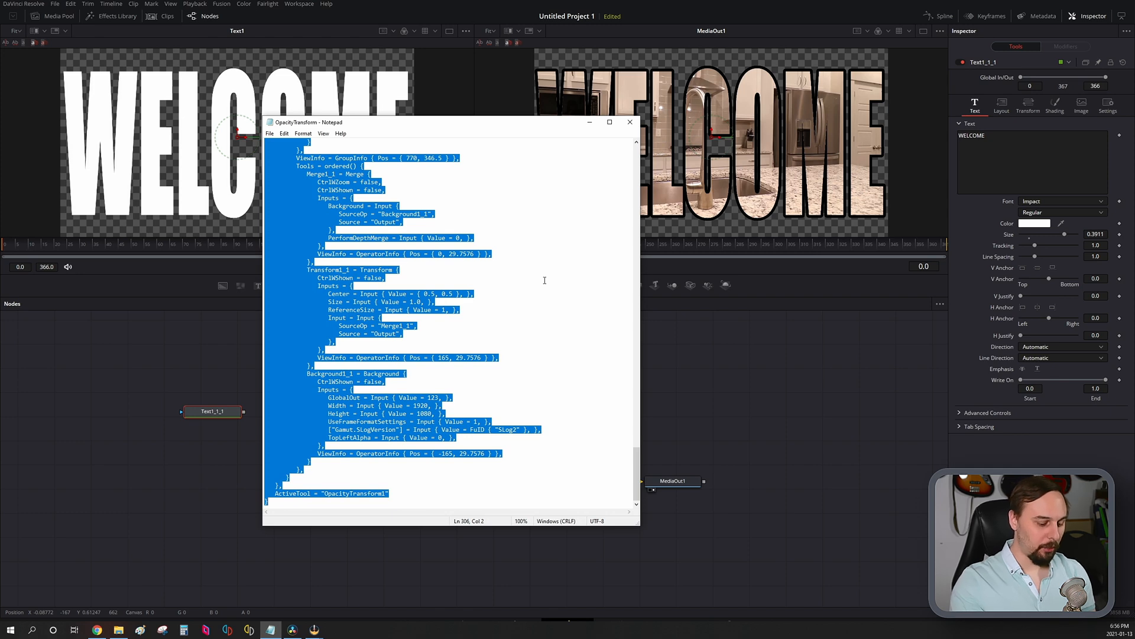
left_click(590, 122)
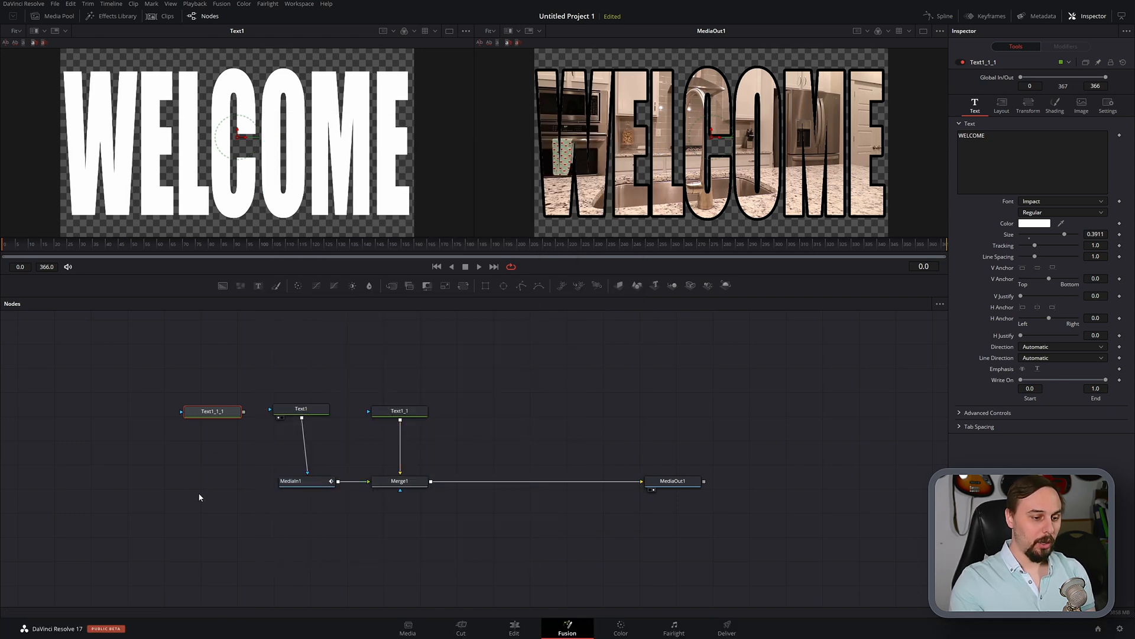
left_click(171, 507)
key("ctrl+v")
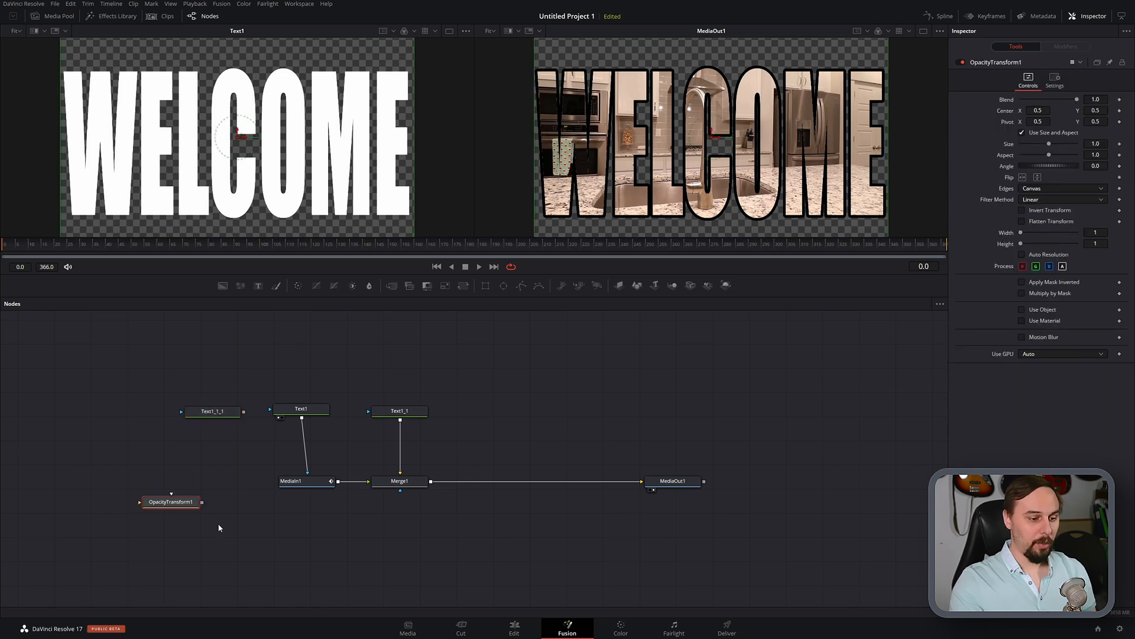
left_click_drag(185, 505, 225, 480)
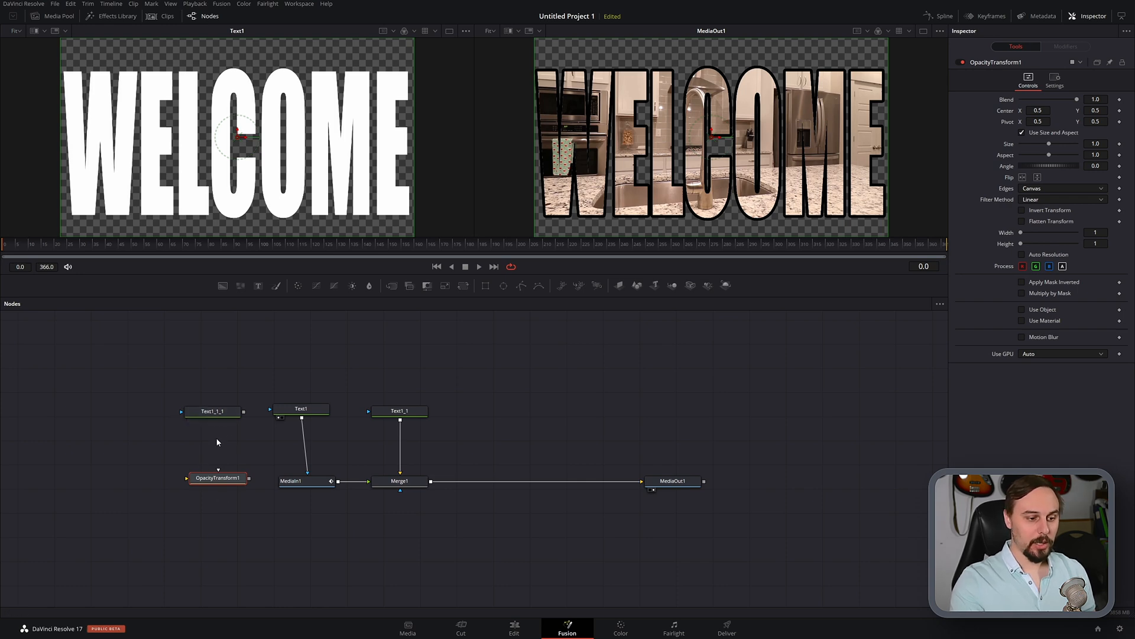
Show Text1_1_1 in the first viewer and connect its output to the OpacityTransform1 node.
left_click(218, 413)
left_click(189, 420)
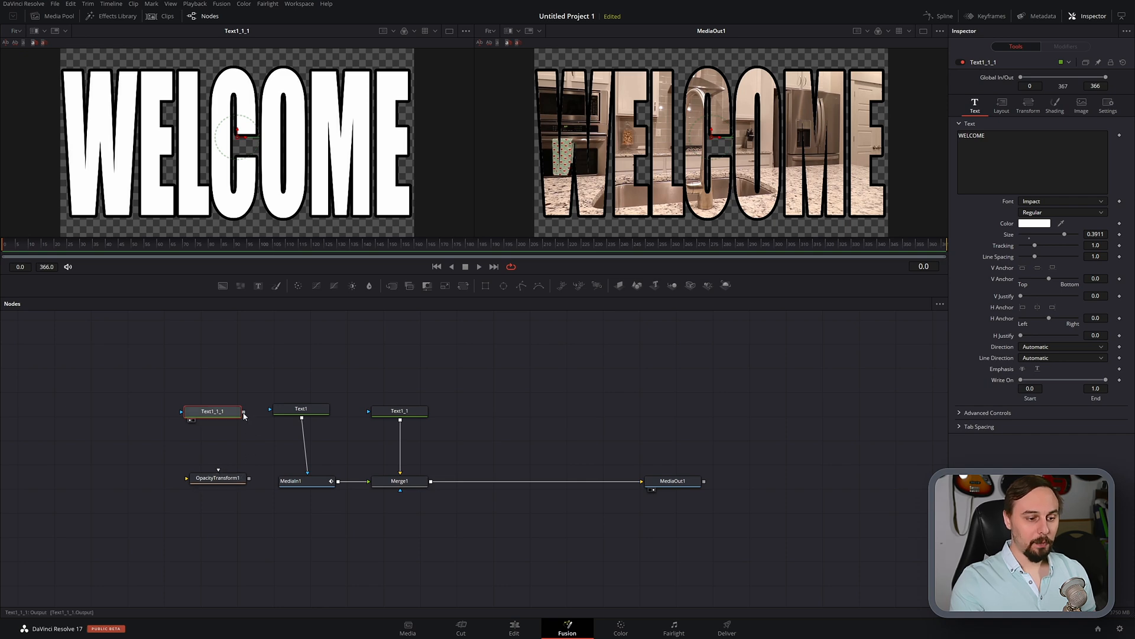
left_click_drag(243, 414, 188, 479)
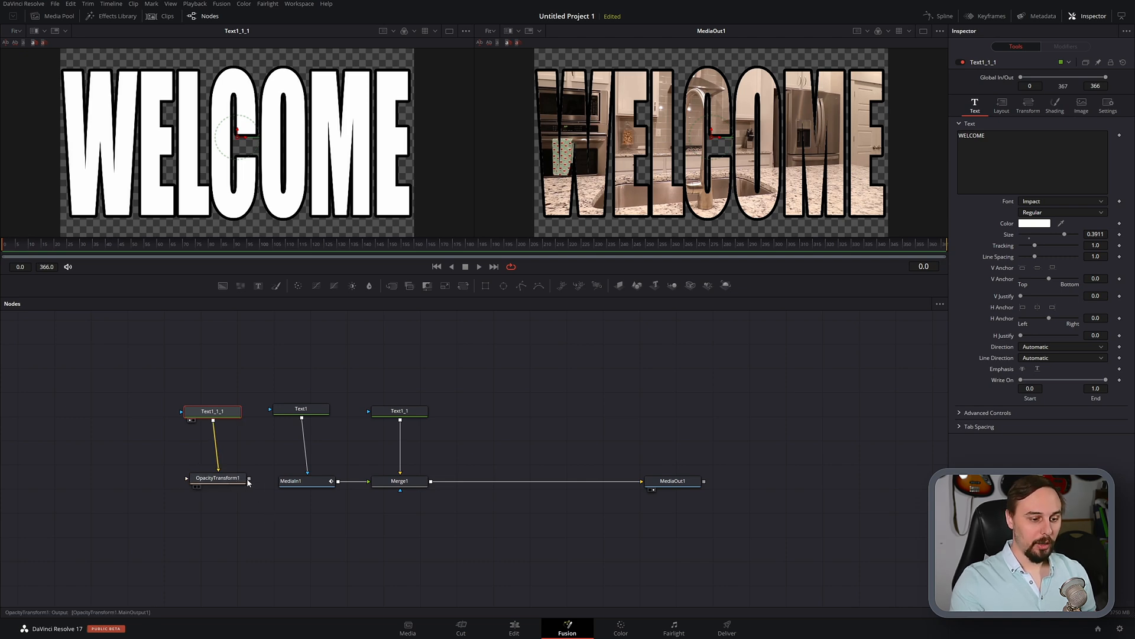
Merge OpacityTransform1 over MediaIn1 ahead of Merge1's foreground, and line up OpacityTransform1, the new merge and Merge1 in a row.
left_click_drag(249, 479, 323, 536)
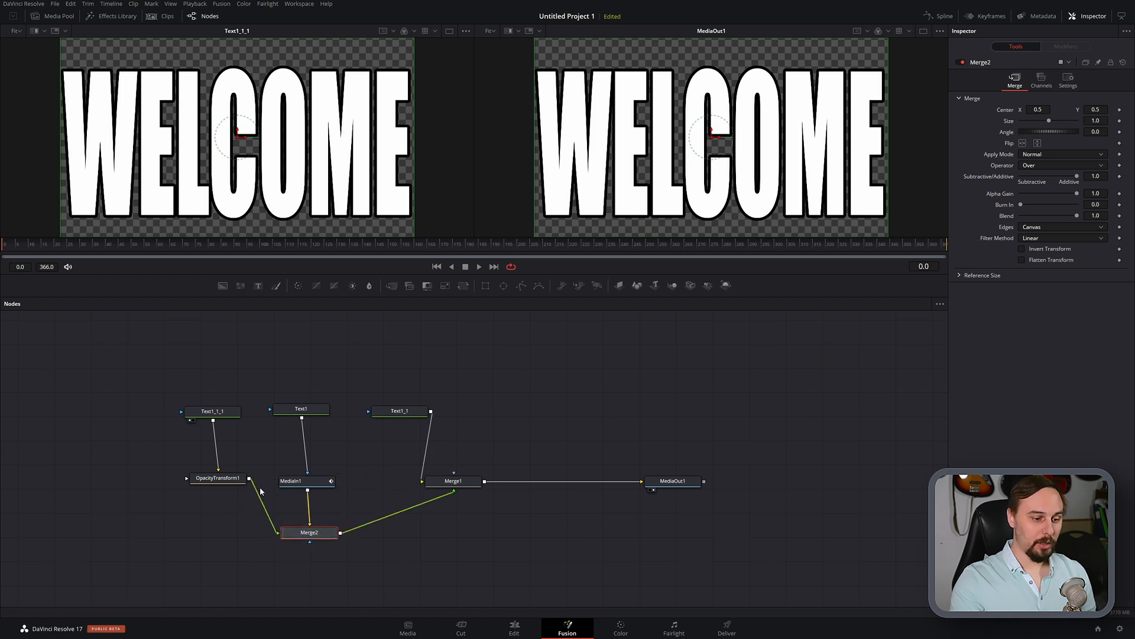
left_click_drag(234, 479, 237, 531)
left_click_drag(443, 486, 399, 535)
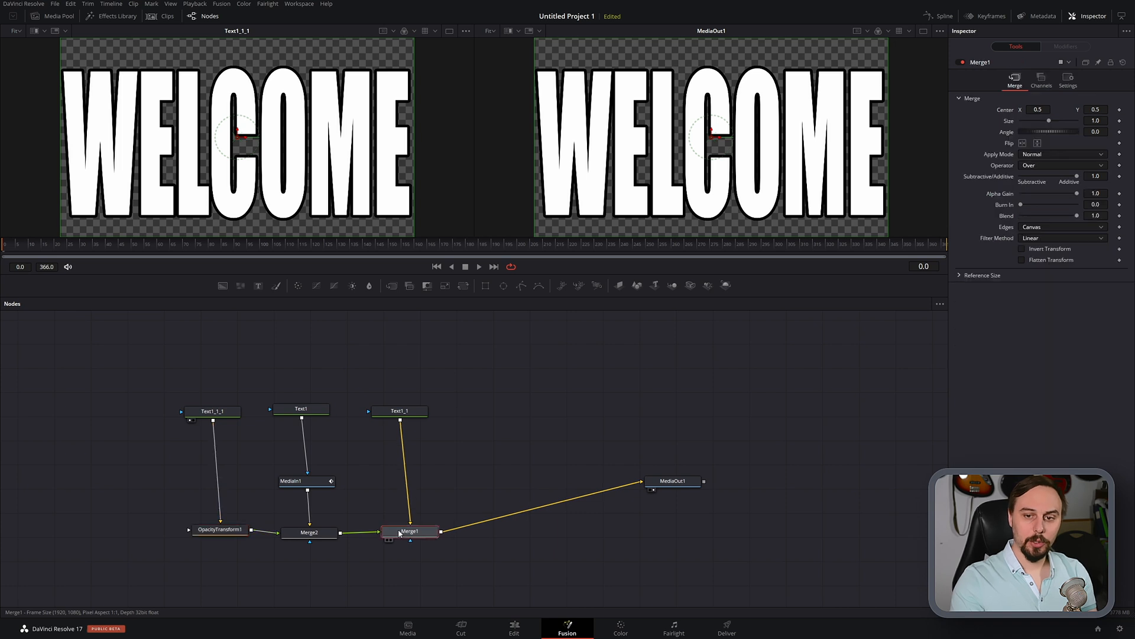
Keyframe the Blend of OpacityTransform1 from 1.0 at frame 60 to 0.0 at frame 90, and return to frame 60.
left_click(225, 530)
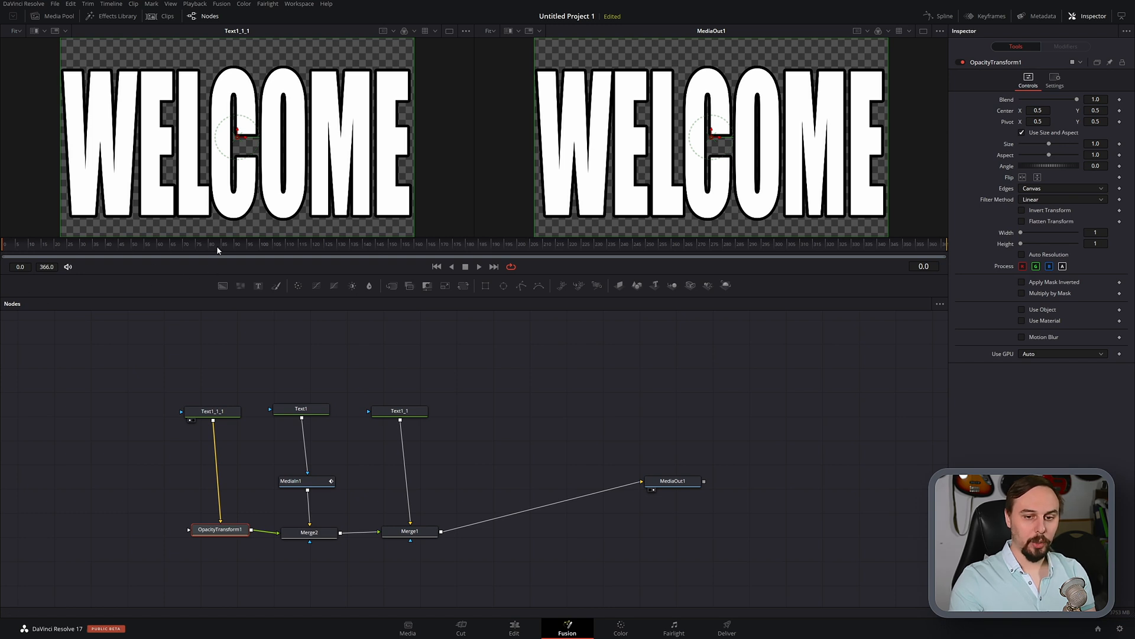
left_click(924, 266)
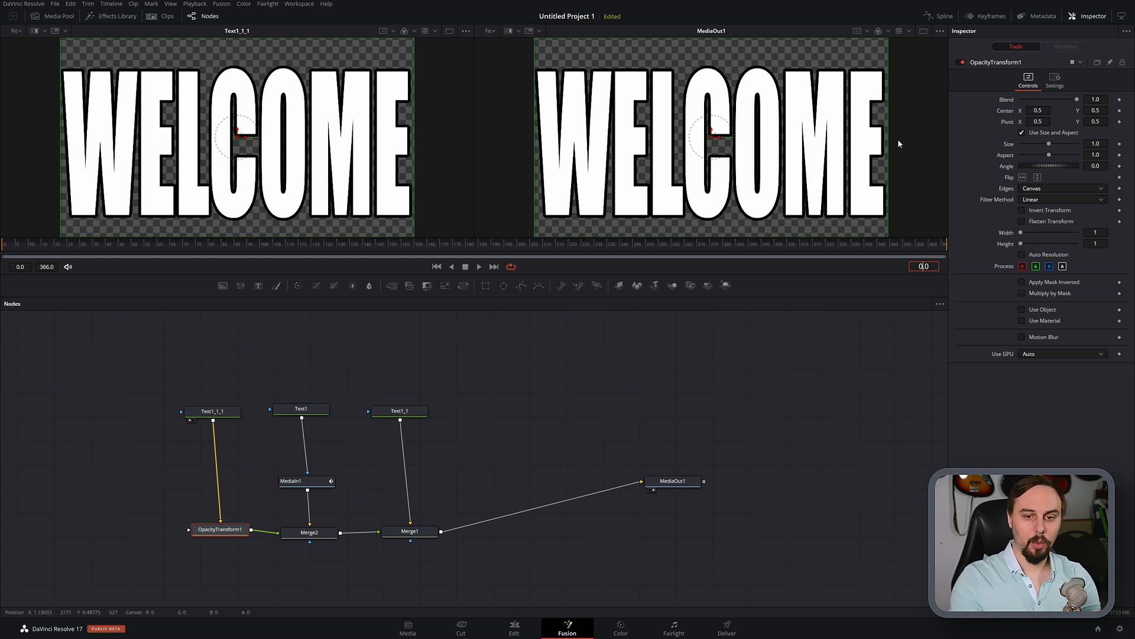
type("60")
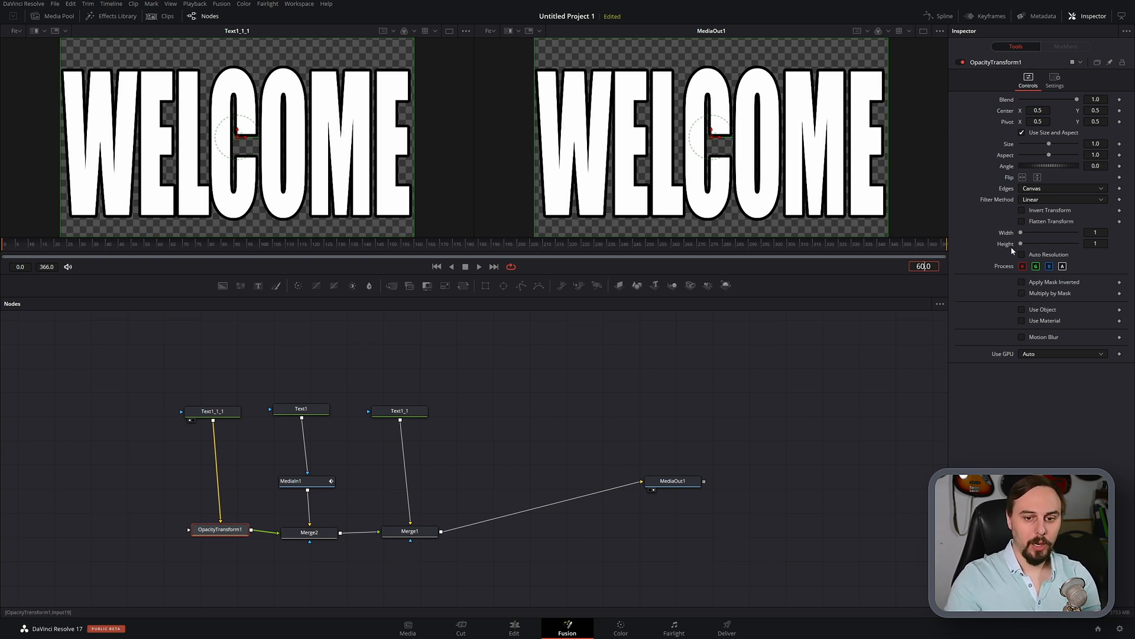
key("Return")
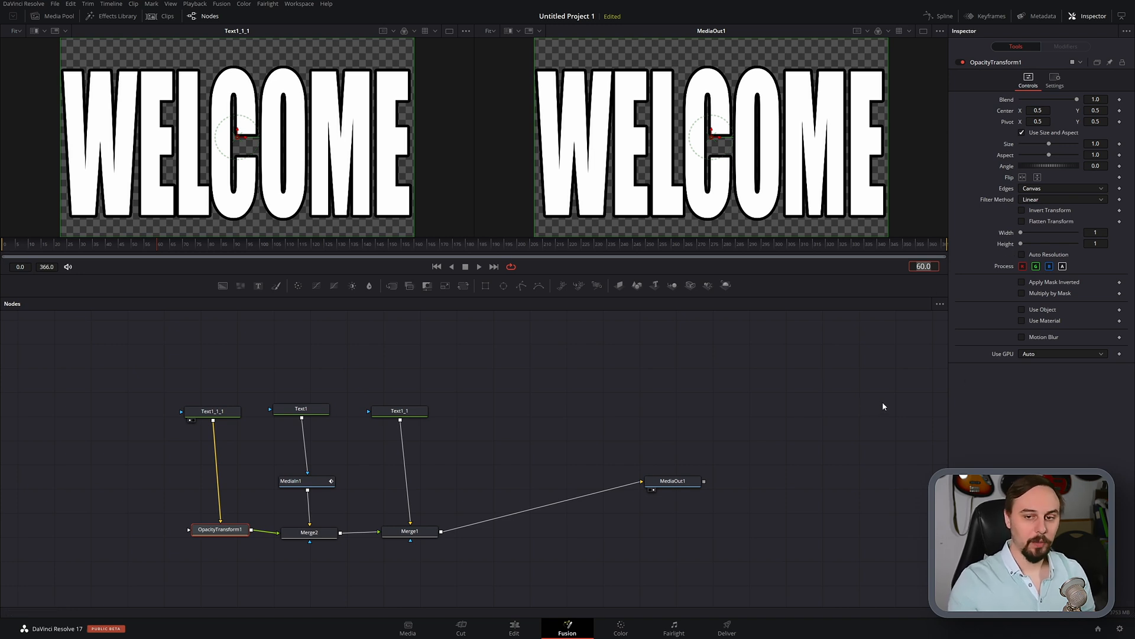
left_click(1120, 100)
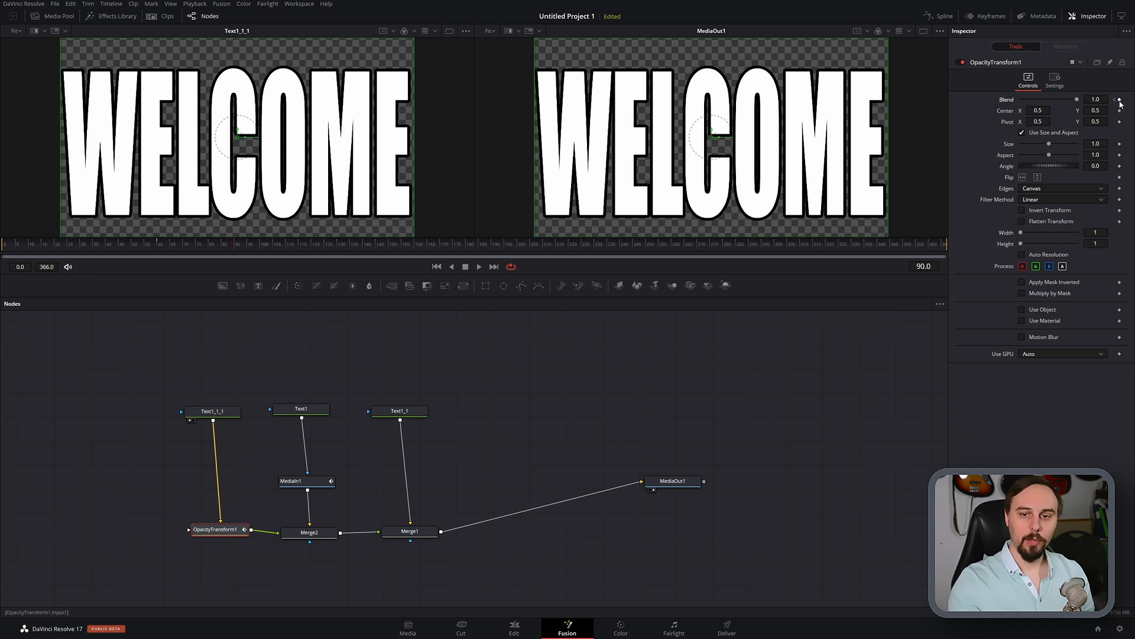
left_click_drag(1077, 100, 892, 117)
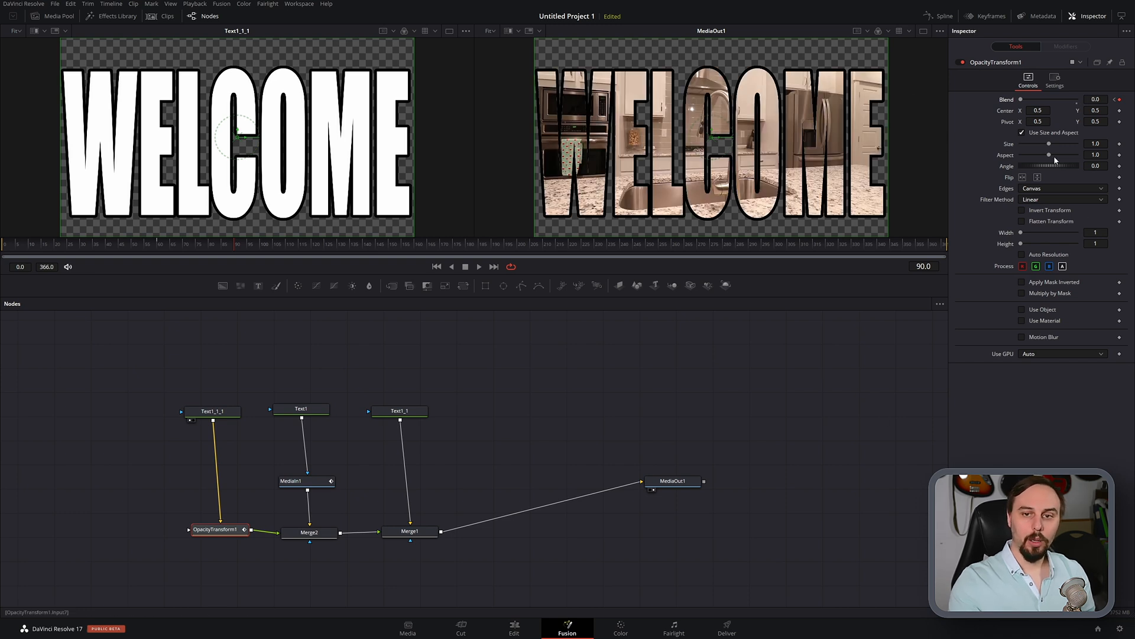
mouse_move(156, 243)
left_mouse_down()
mouse_move(128, 240)
mouse_move(290, 244)
mouse_move(154, 243)
mouse_move(146, 253)
mouse_move(159, 253)
left_mouse_up()
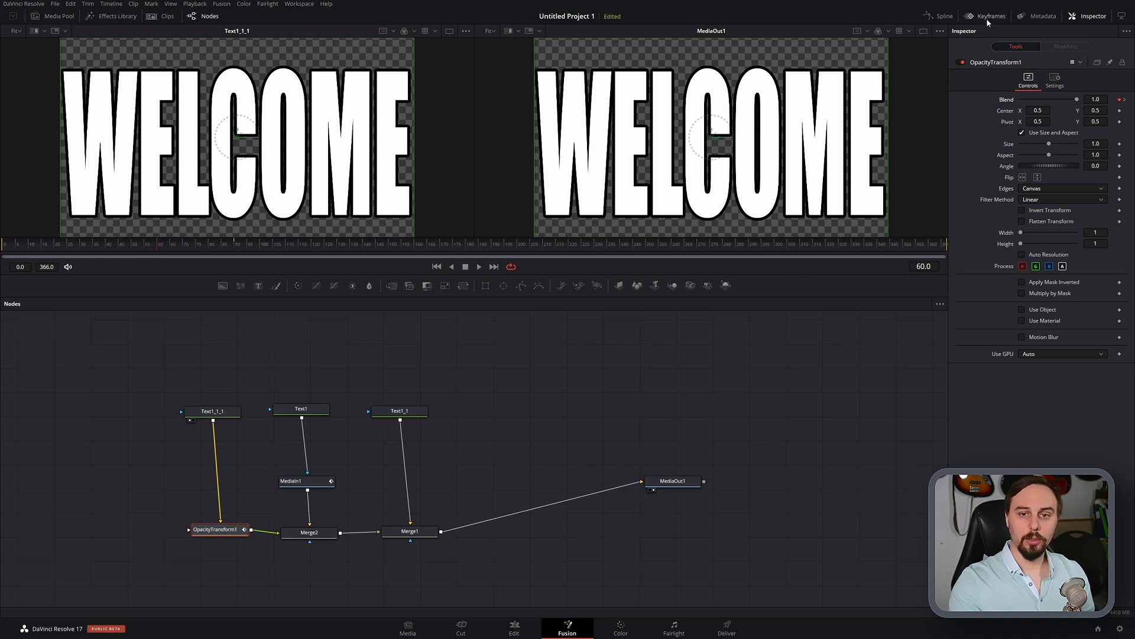
Display the Blend curve of OpacityTransform1 in the Spline editor and fit it to the view.
left_click(941, 18)
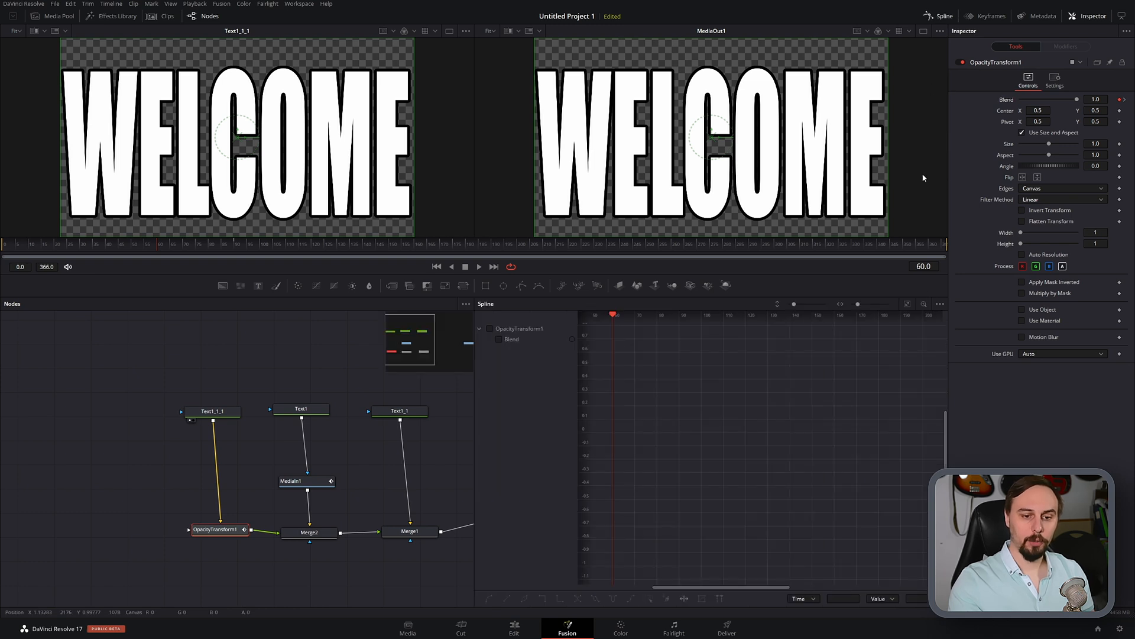
left_click(489, 329)
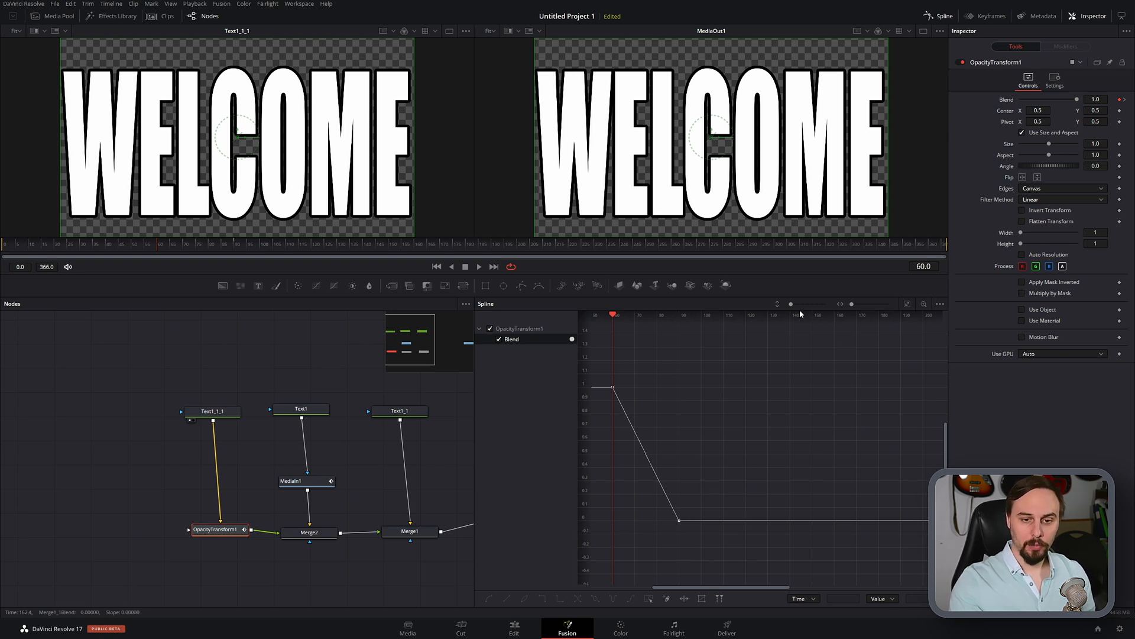
left_click(908, 305)
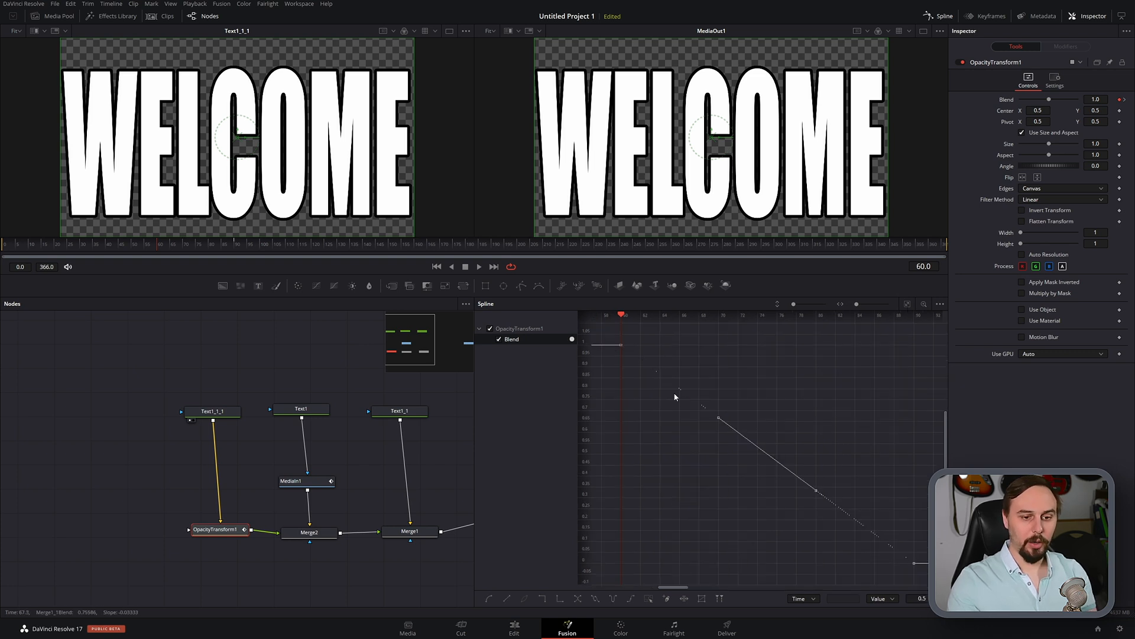
Smooth both Blend keyframes of OpacityTransform1, lengthen their handles toward each other for a steeper ease, and close the Spline editor.
left_click_drag(602, 332, 938, 577)
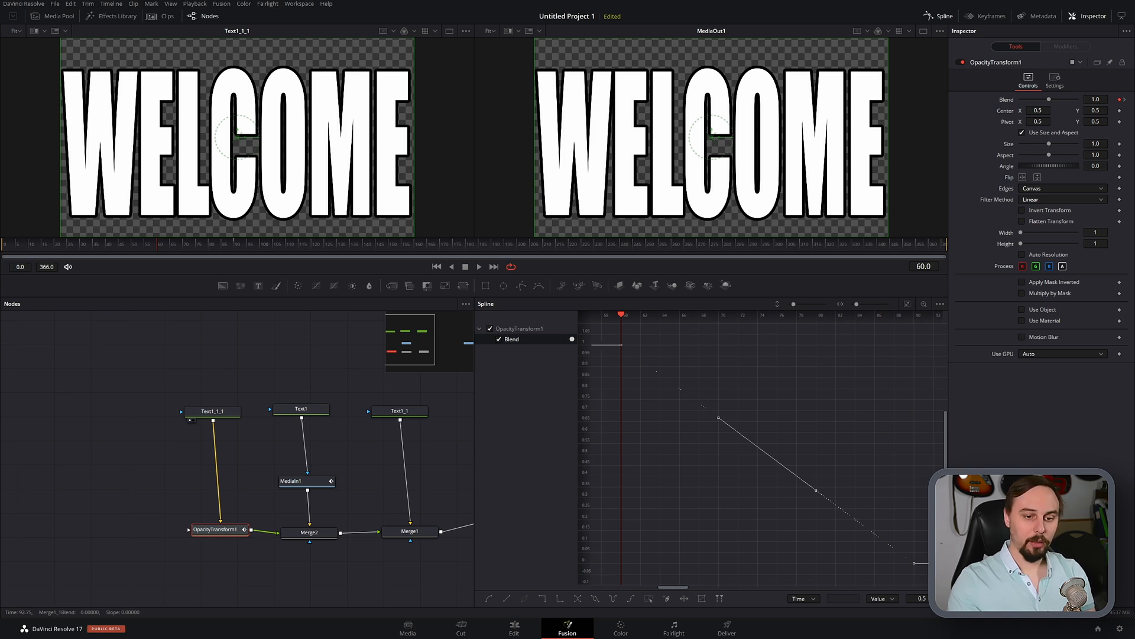
key("s")
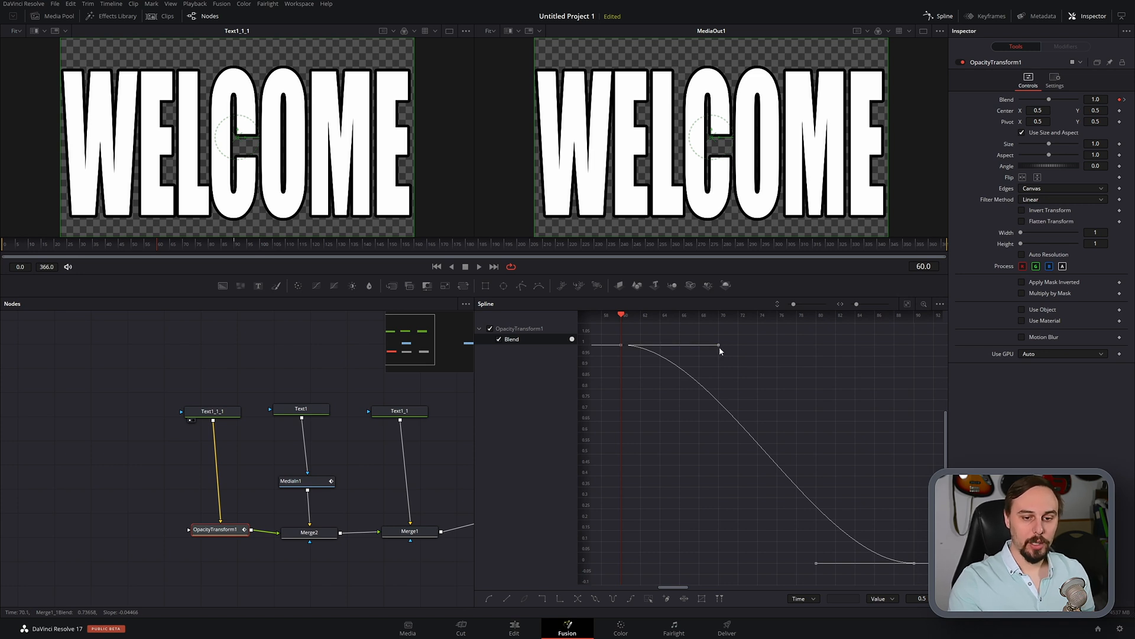
left_click_drag(718, 346, 775, 348)
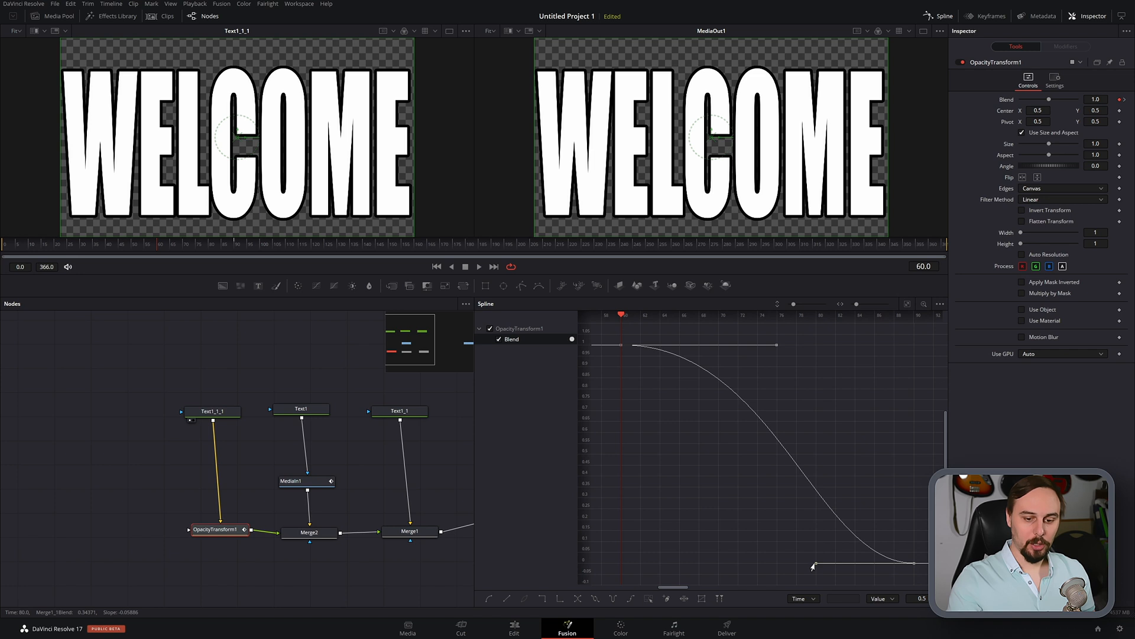
left_click_drag(814, 566, 736, 563)
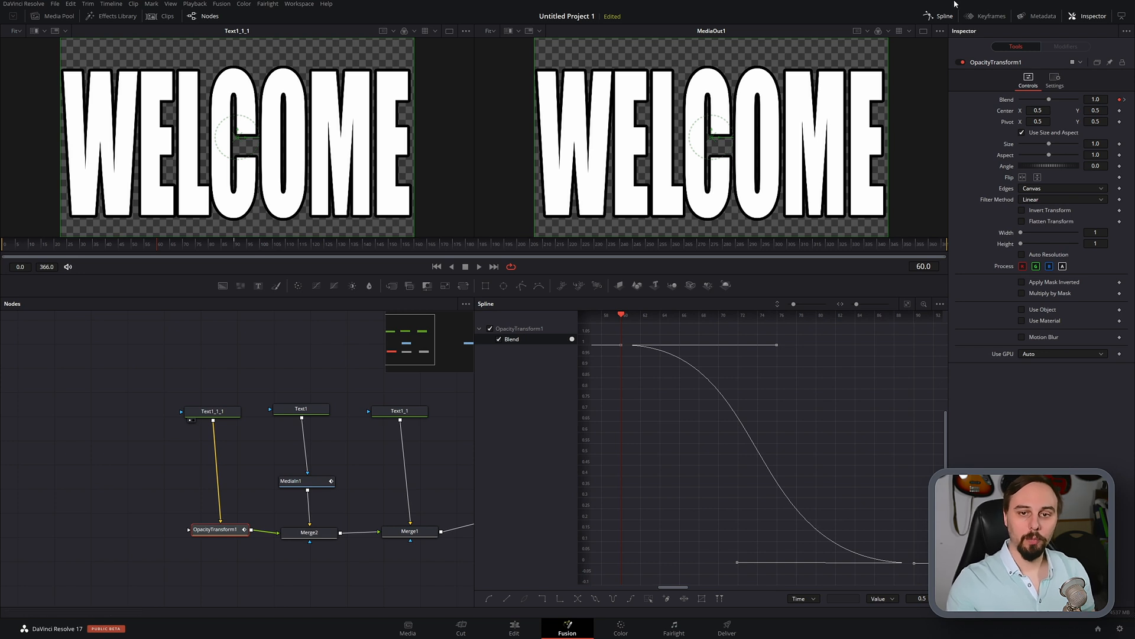
left_click(940, 16)
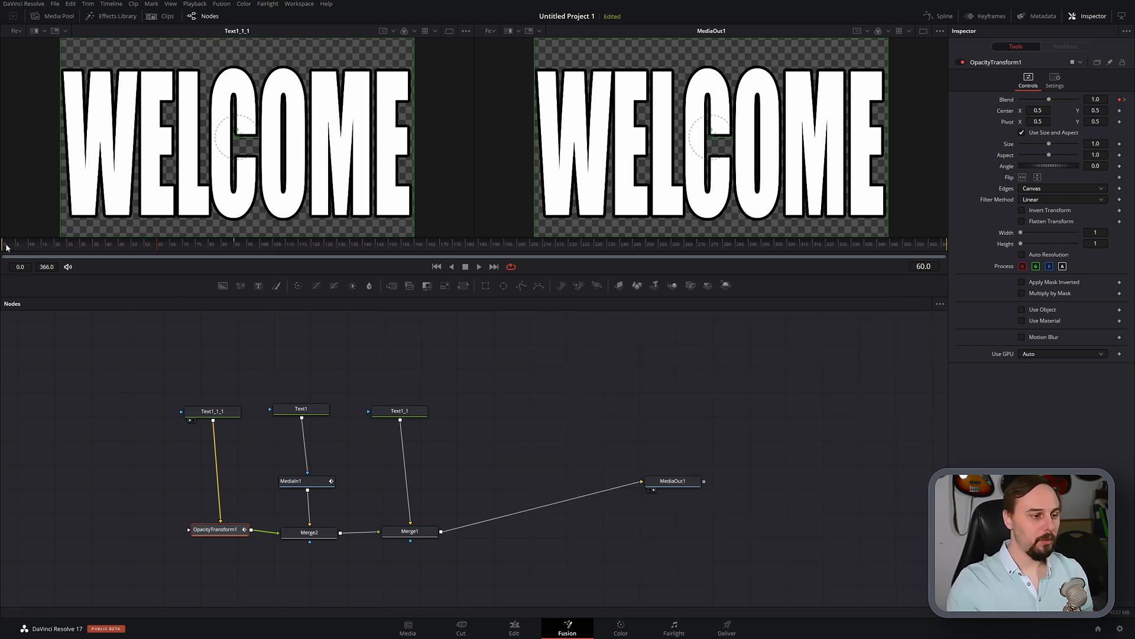
Play the composition from frame 42 to check the white letters' fade, and move the playhead to frame 180.
left_click_drag(7, 248, 112, 243)
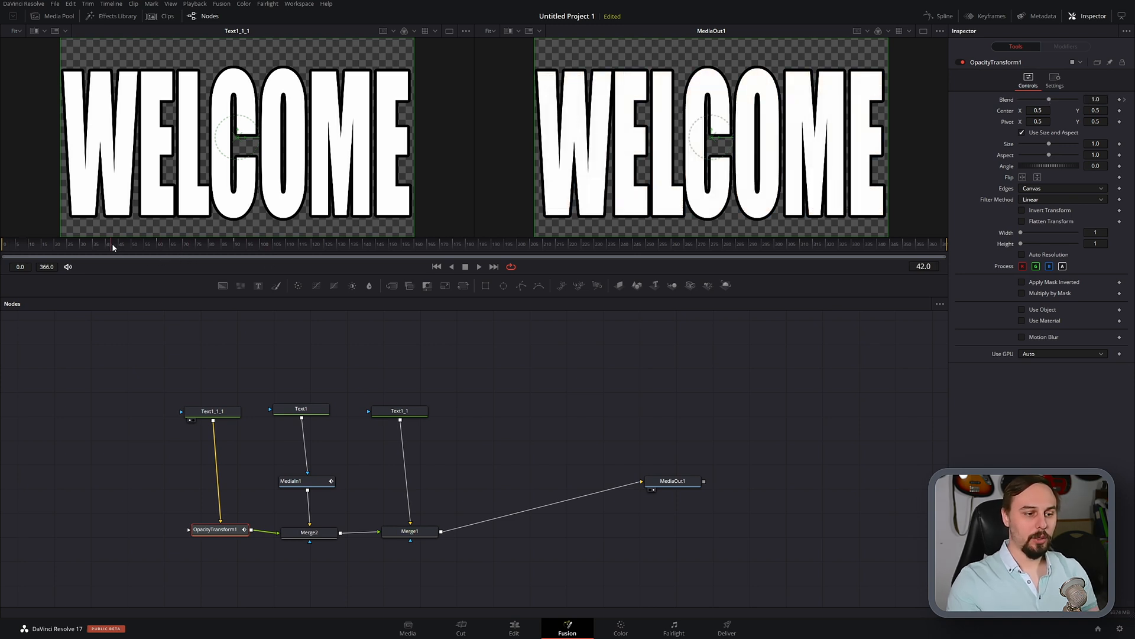
key("space")
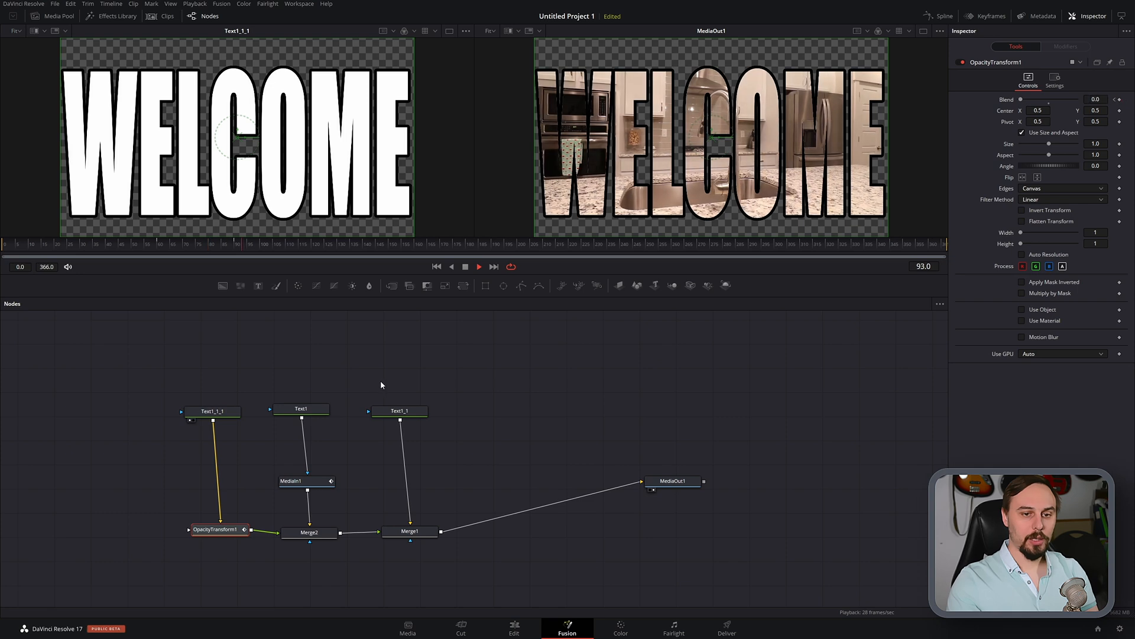
key("space")
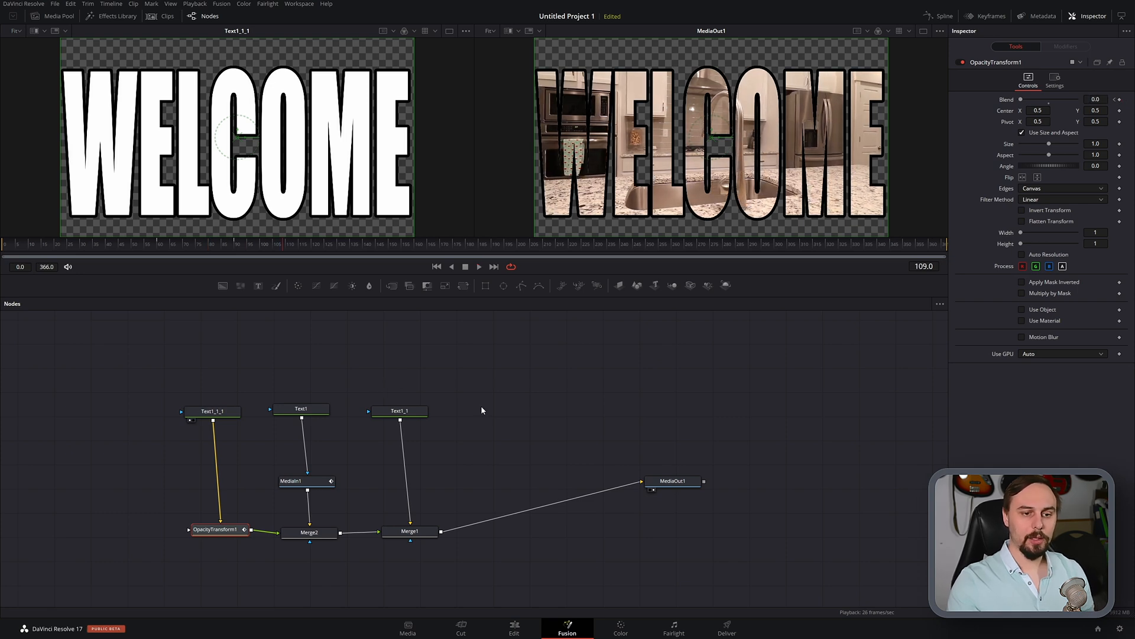
left_click(466, 242)
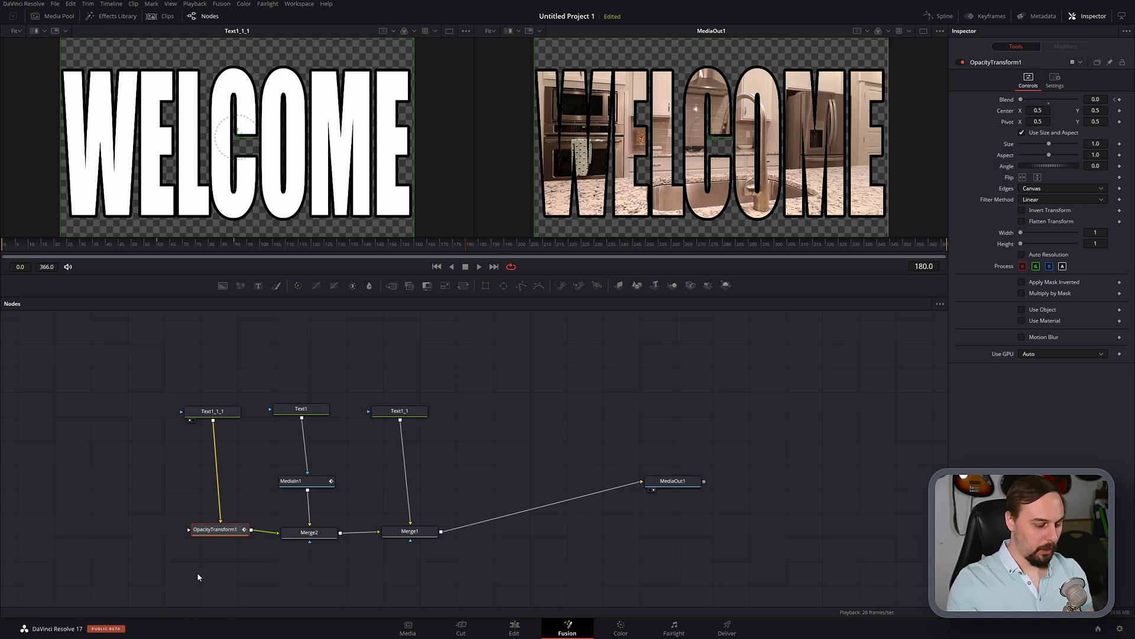
Close the OpacityTransform text in Notepad, and paste a second OpacityTransform node wired between Text1_1 and Merge1's foreground.
key("alt+Tab")
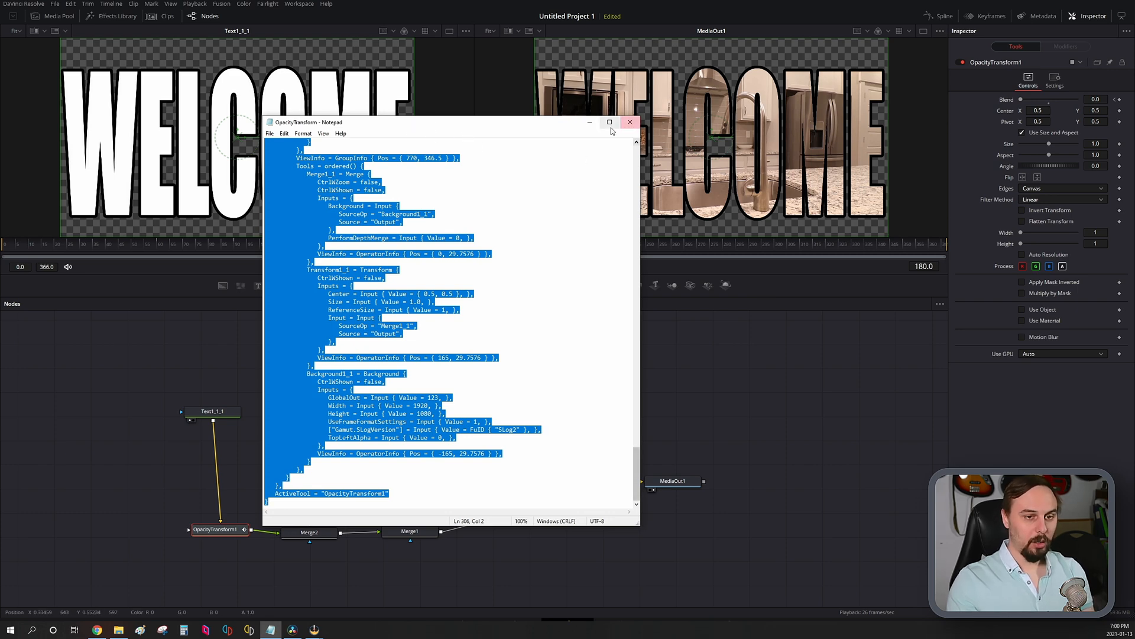
left_click(630, 122)
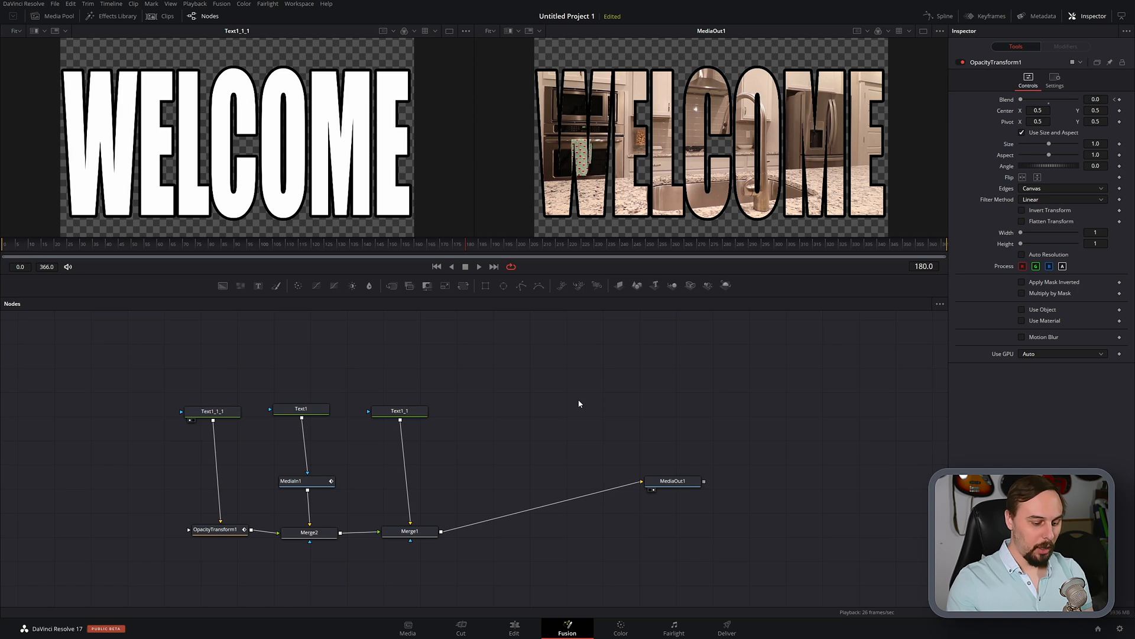
key("ctrl+v")
left_click_drag(582, 404, 416, 475)
left_click(424, 412)
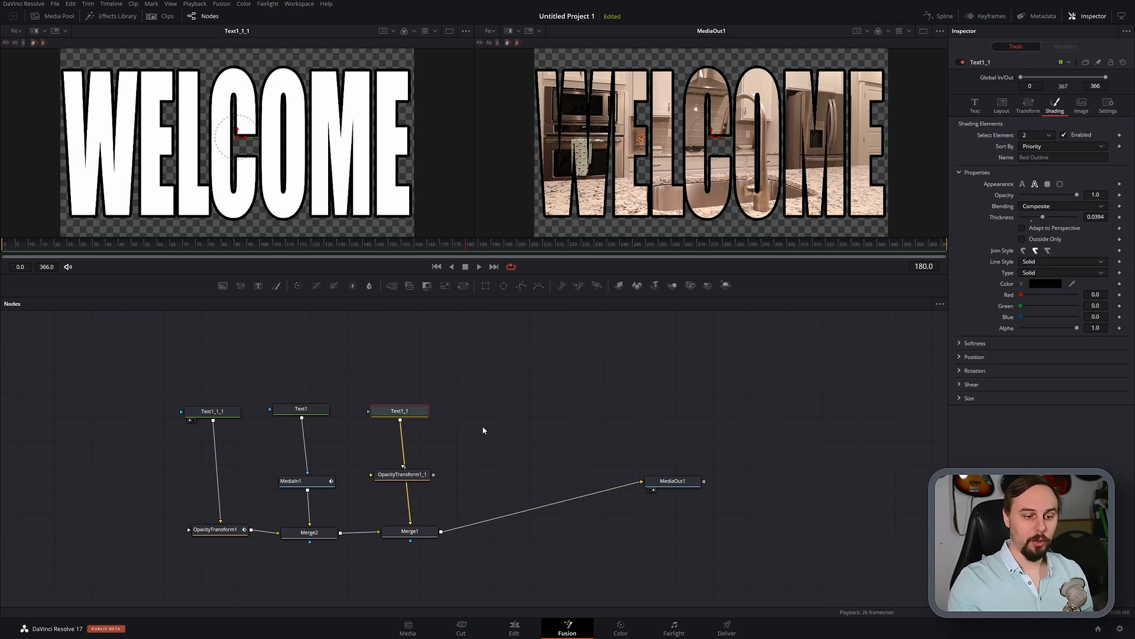
left_click_drag(412, 525, 375, 477)
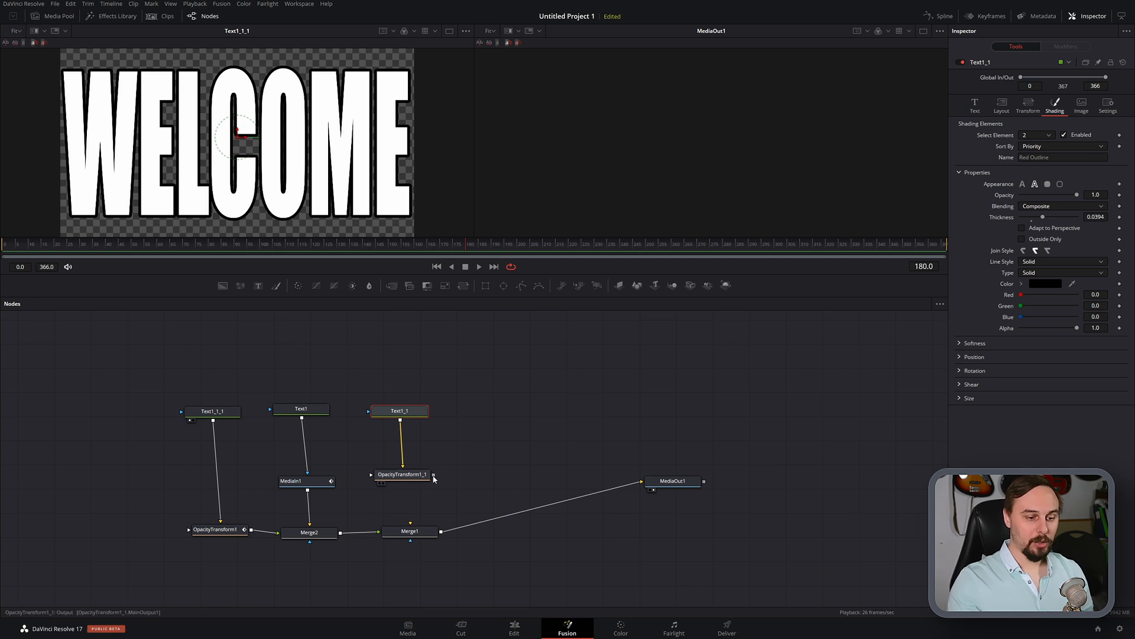
left_click_drag(433, 475, 410, 523)
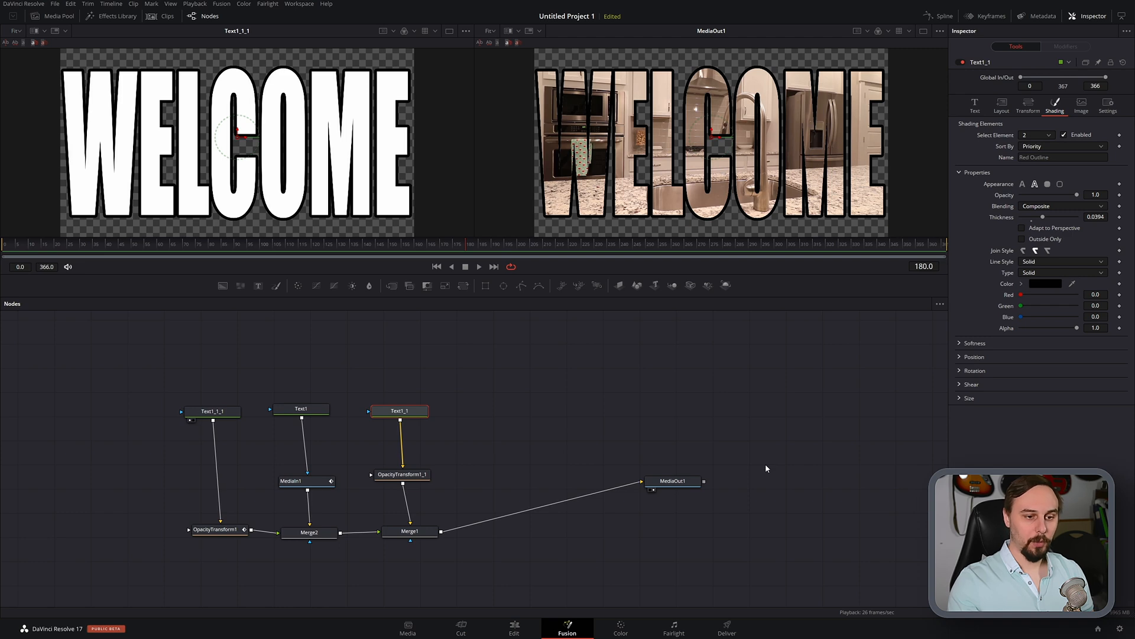
Keyframe the Blend of OpacityTransform1_1 from 1.0 at frame 180 to 0.0 at frame 210.
left_click(418, 481)
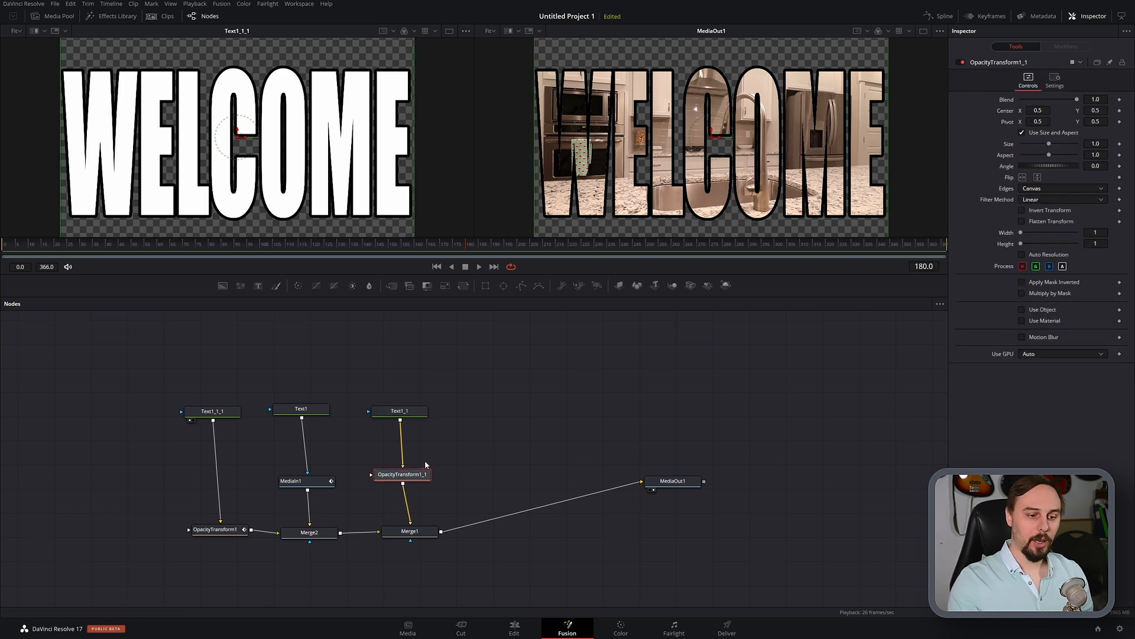
left_click(1120, 100)
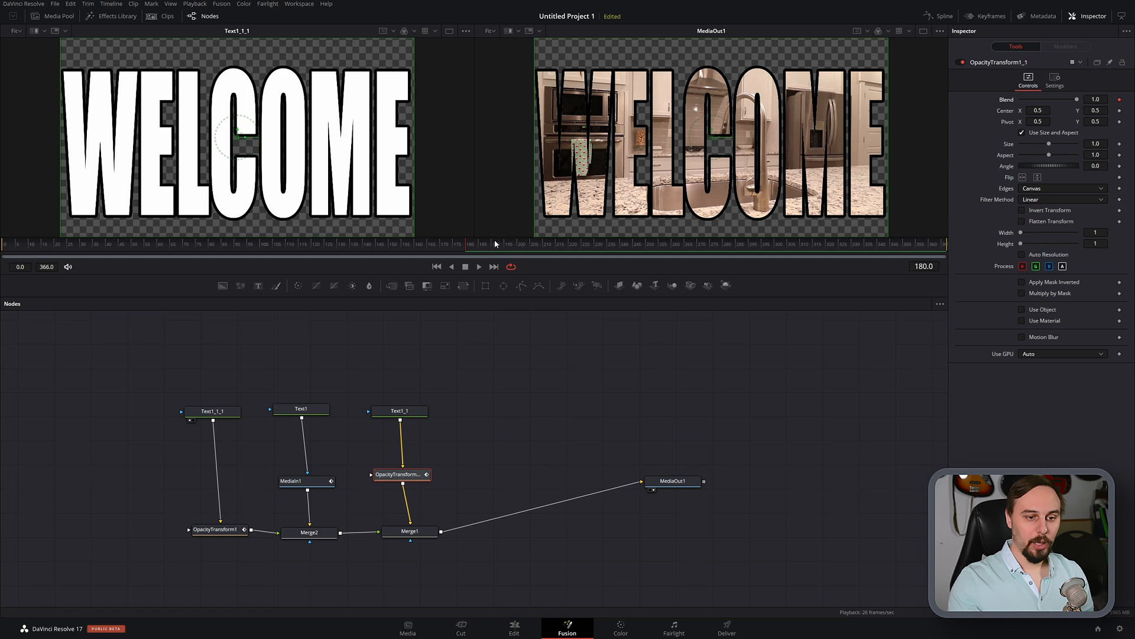
left_click(926, 266)
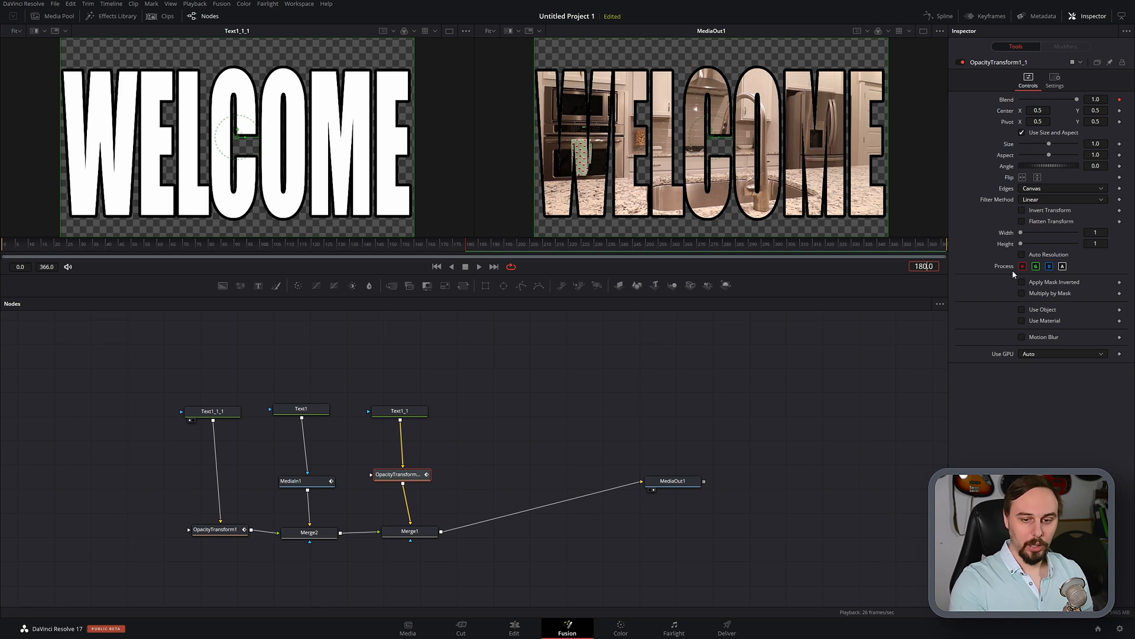
key("BackSpace")
key("BackSpace")
key("BackSpace")
type("210")
key("Return")
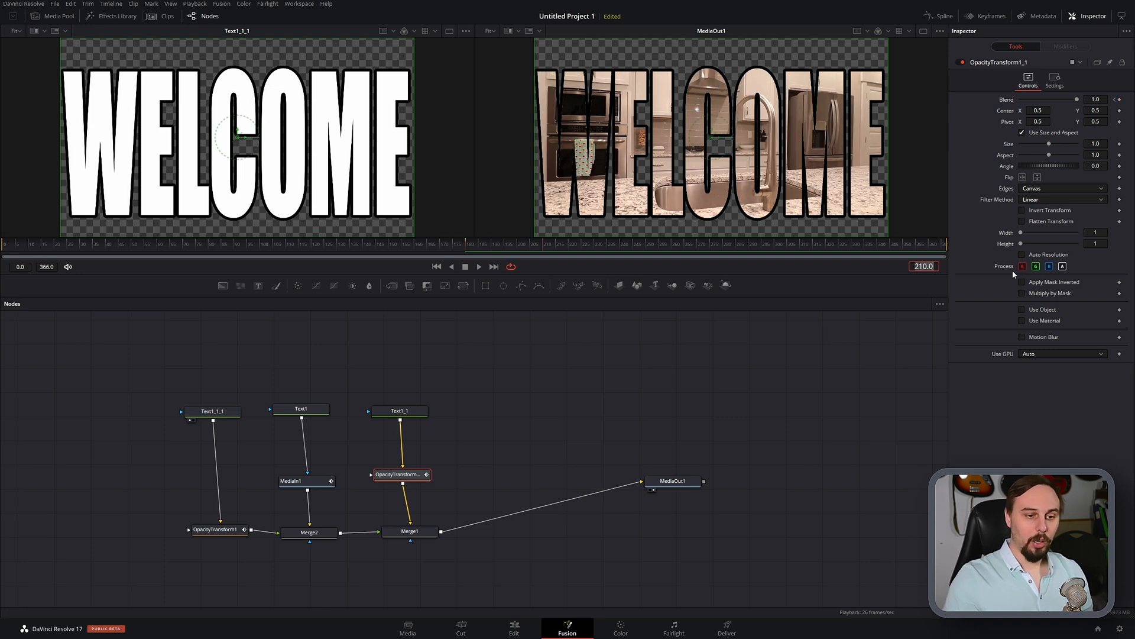
left_click(1119, 99)
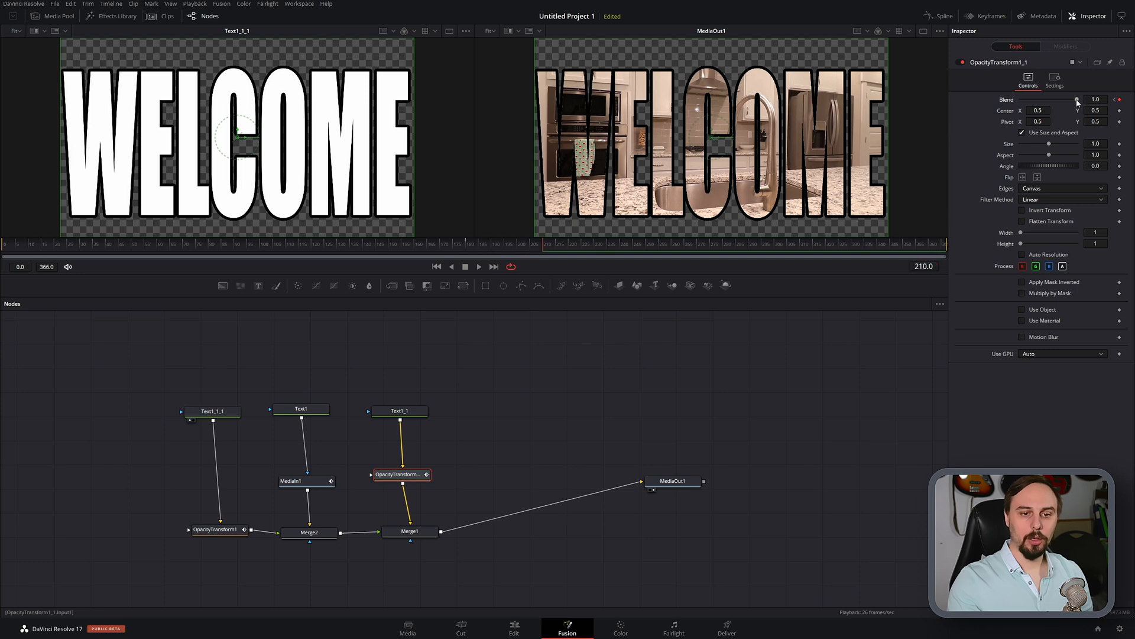
left_click_drag(1077, 100, 1020, 100)
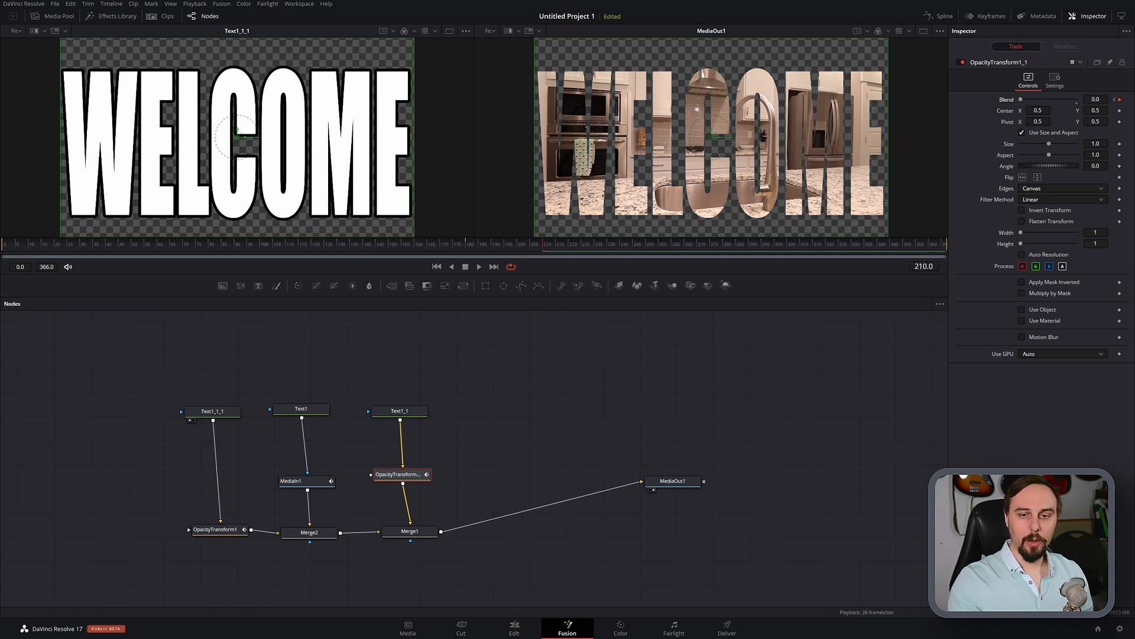
Display only the Blend curve of OpacityTransform1_1 in the Spline editor and fit it to the view.
left_click(939, 16)
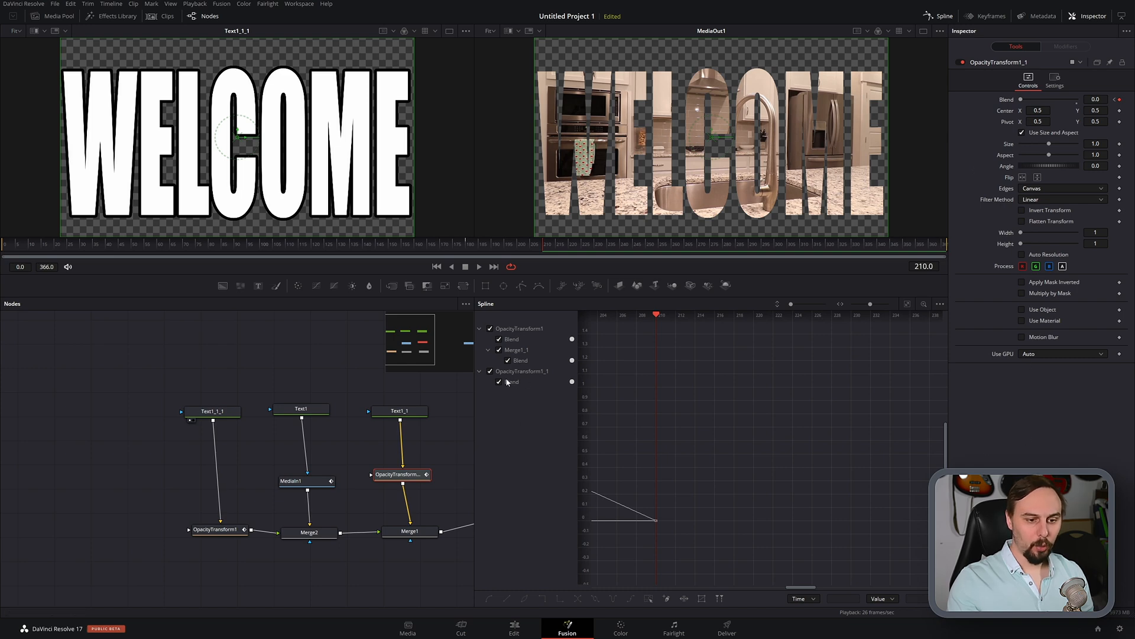
left_click(490, 329)
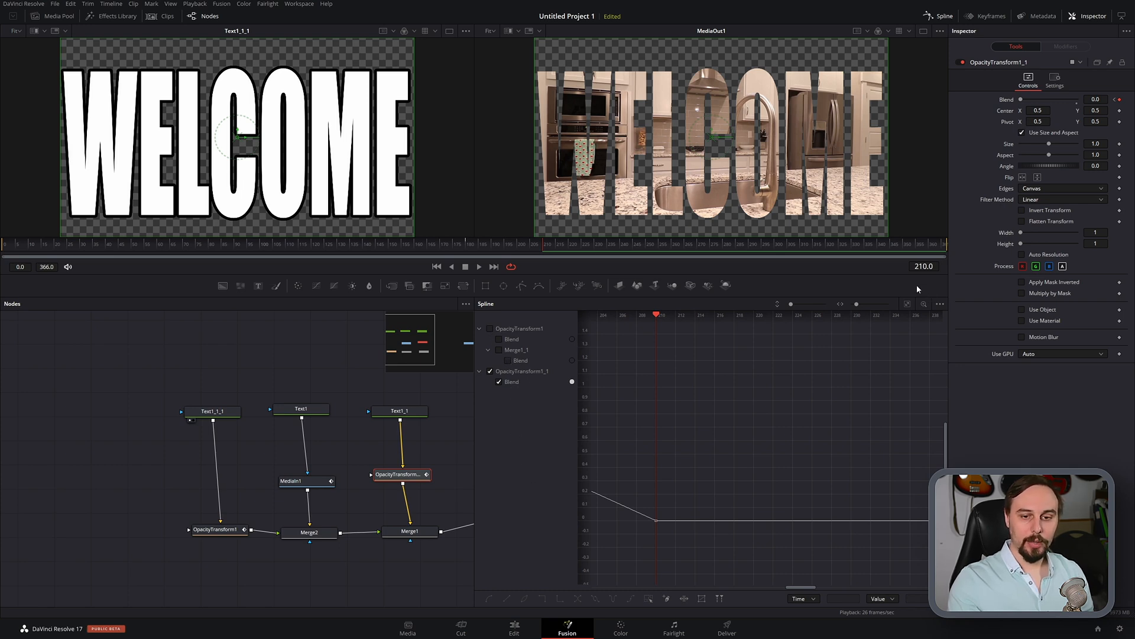
left_click(907, 304)
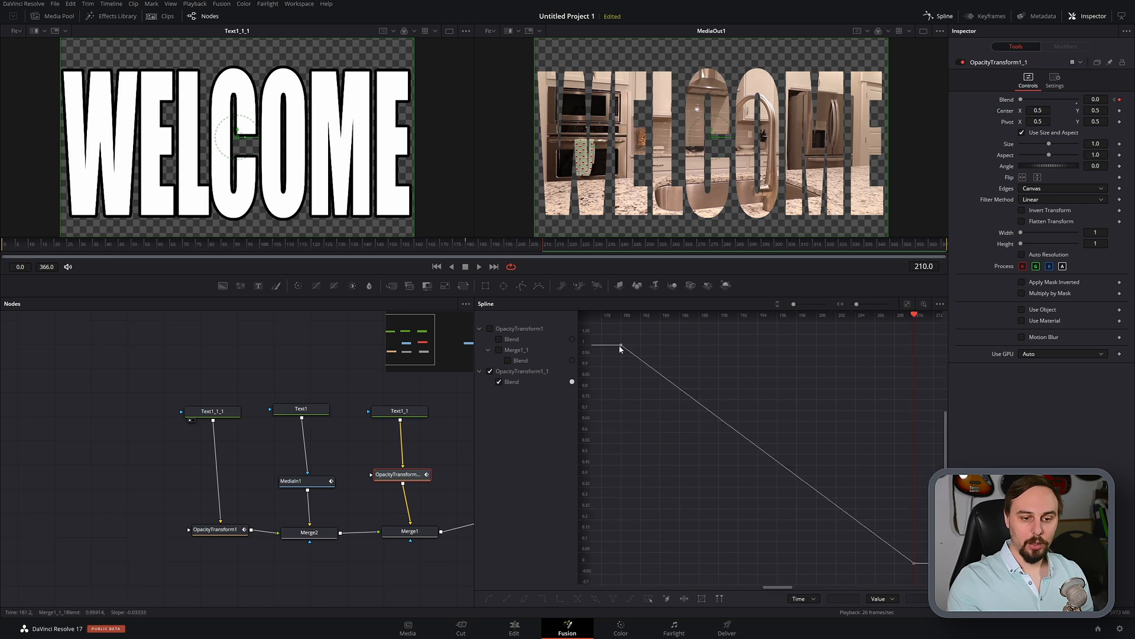
Smooth both Blend keyframes of OpacityTransform1_1, stretch their handles toward each other for a steeper ease, and close the Spline editor.
left_click_drag(605, 337, 929, 573)
key("s")
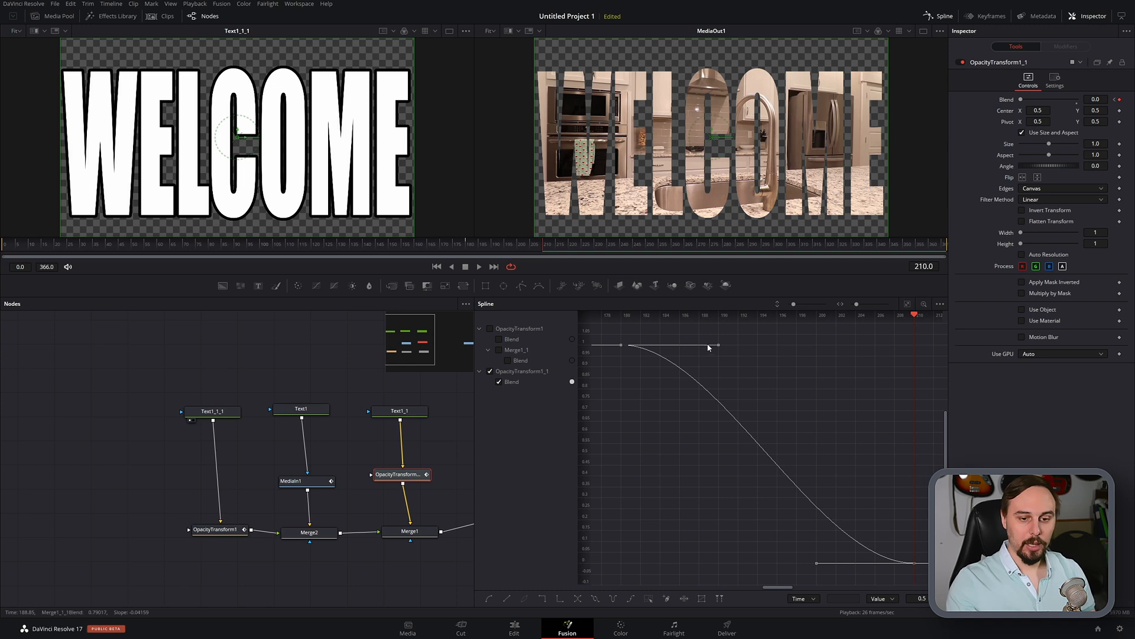
left_click_drag(717, 350, 793, 349)
left_click_drag(817, 562, 720, 560)
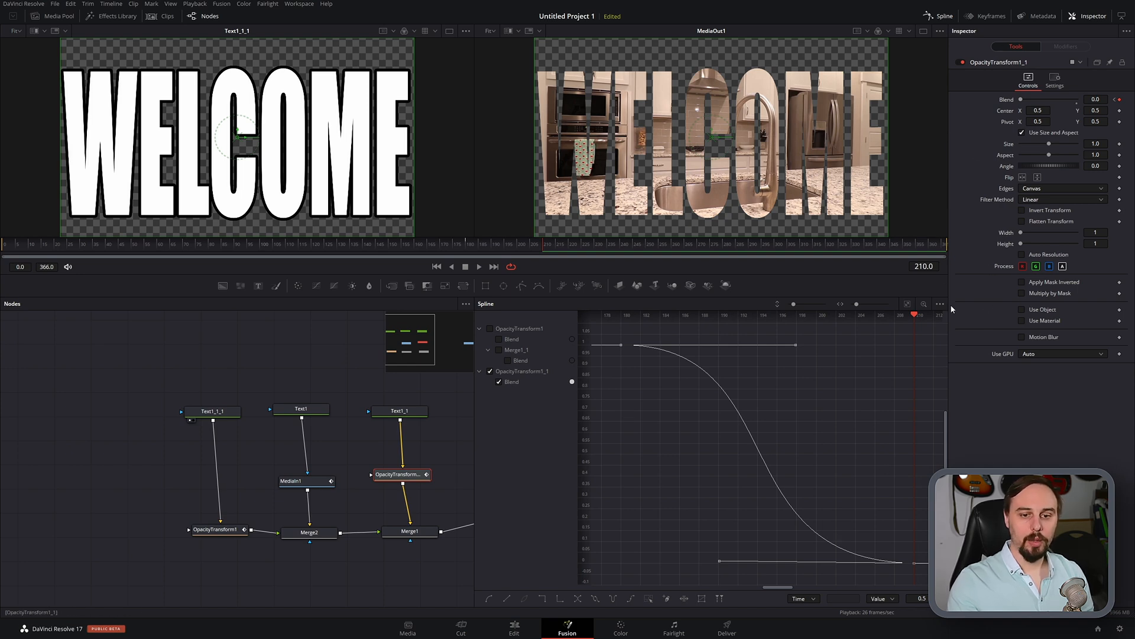
left_click(939, 16)
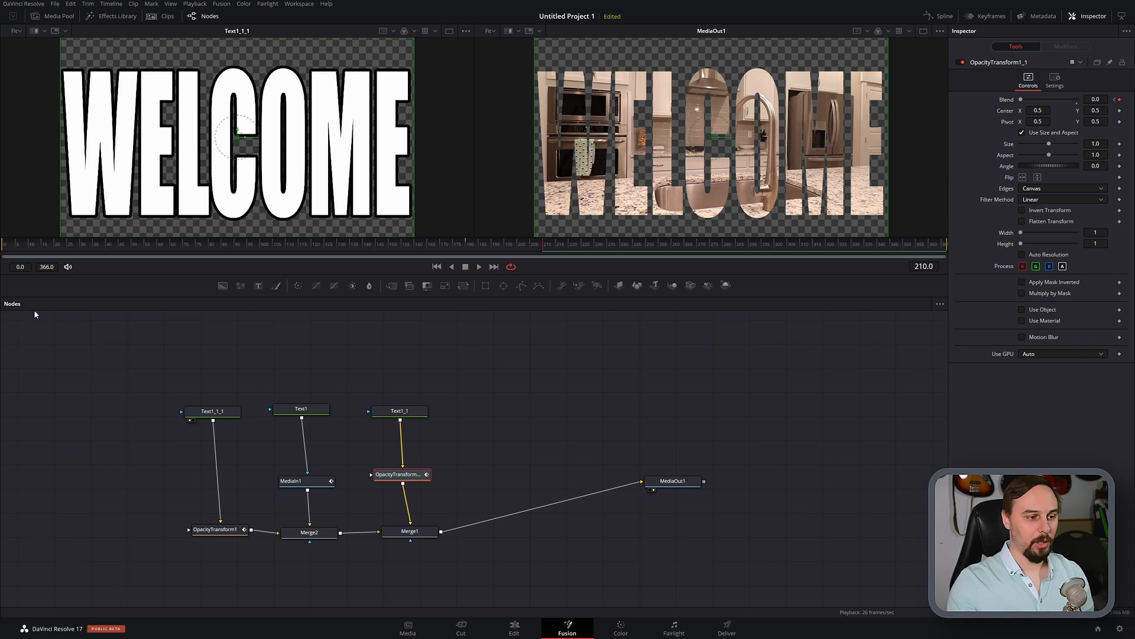
Play the composition from frame 0 to check the fades of both the white letters and the black outline.
left_click(3, 242)
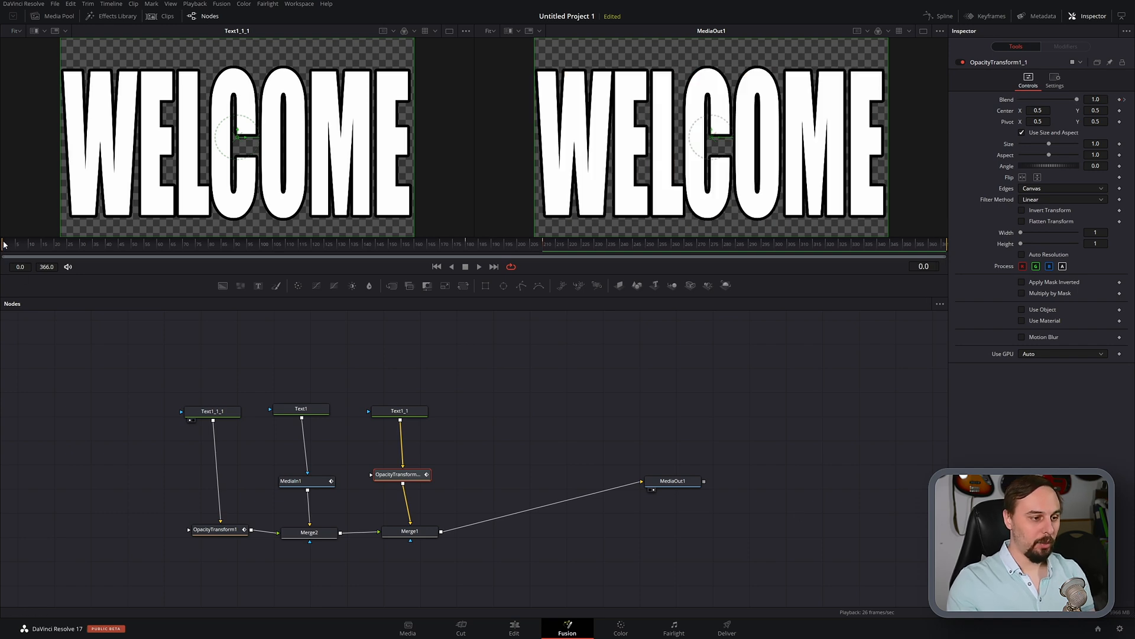
key("space")
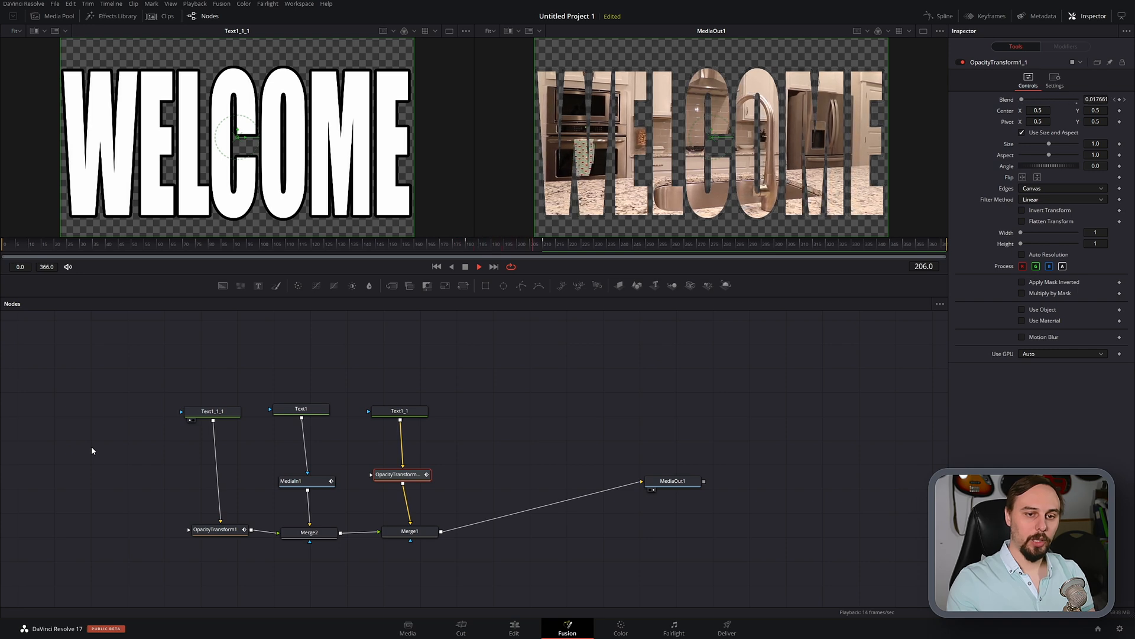
key("space")
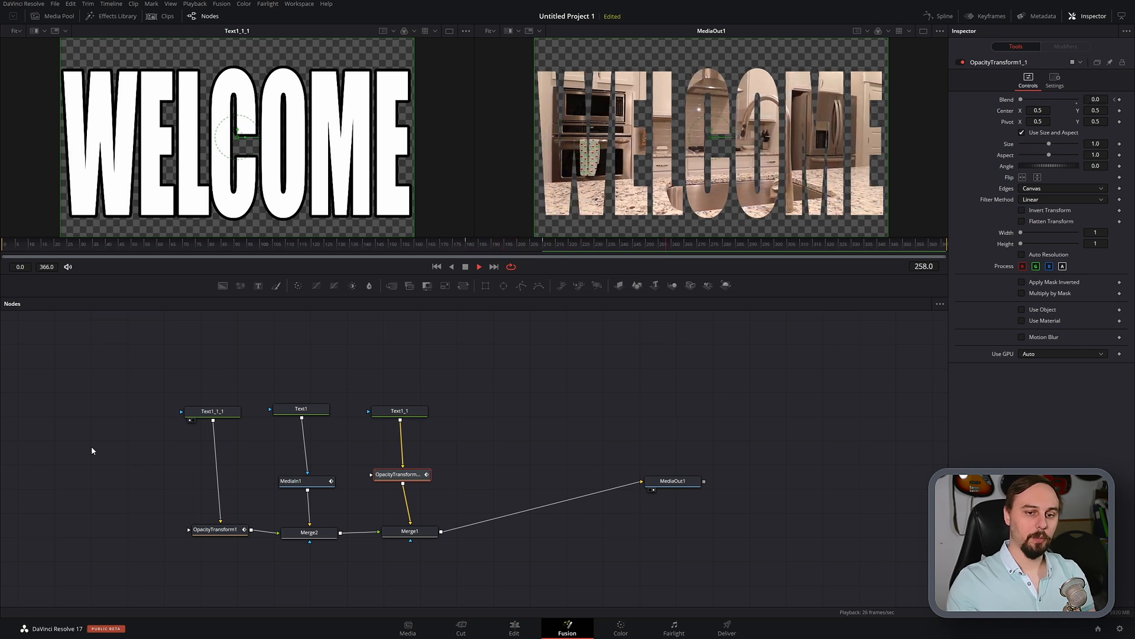
On the Edit page, move the video (1).mp4 title clip and the video.mp4 clip up one track, freeing Video 2.
left_click(516, 628)
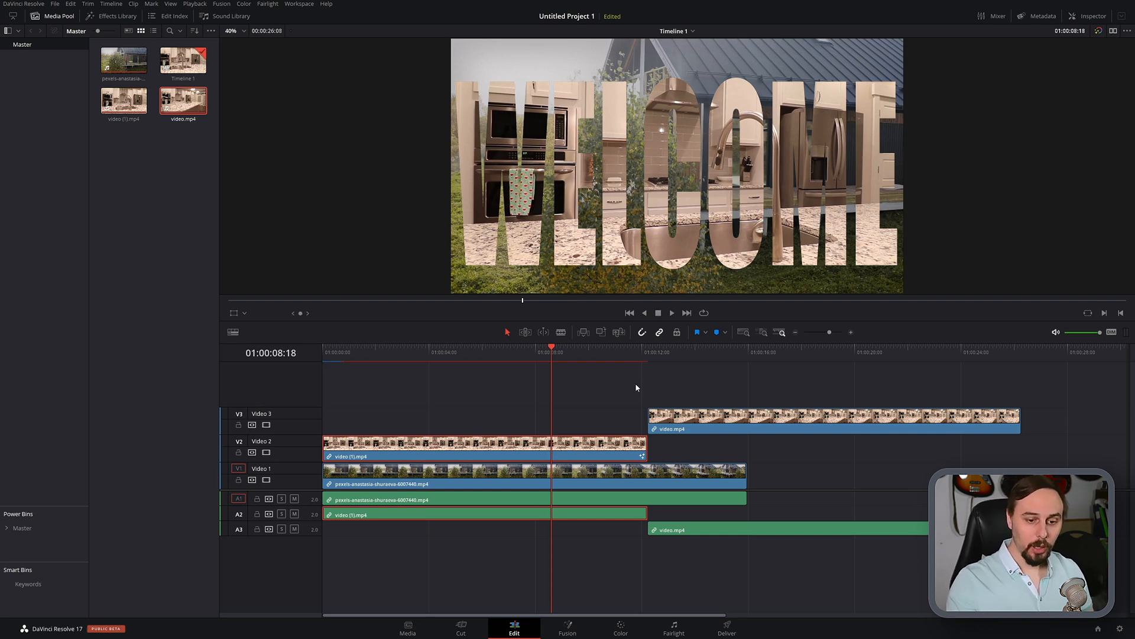
left_click_drag(719, 385, 524, 454)
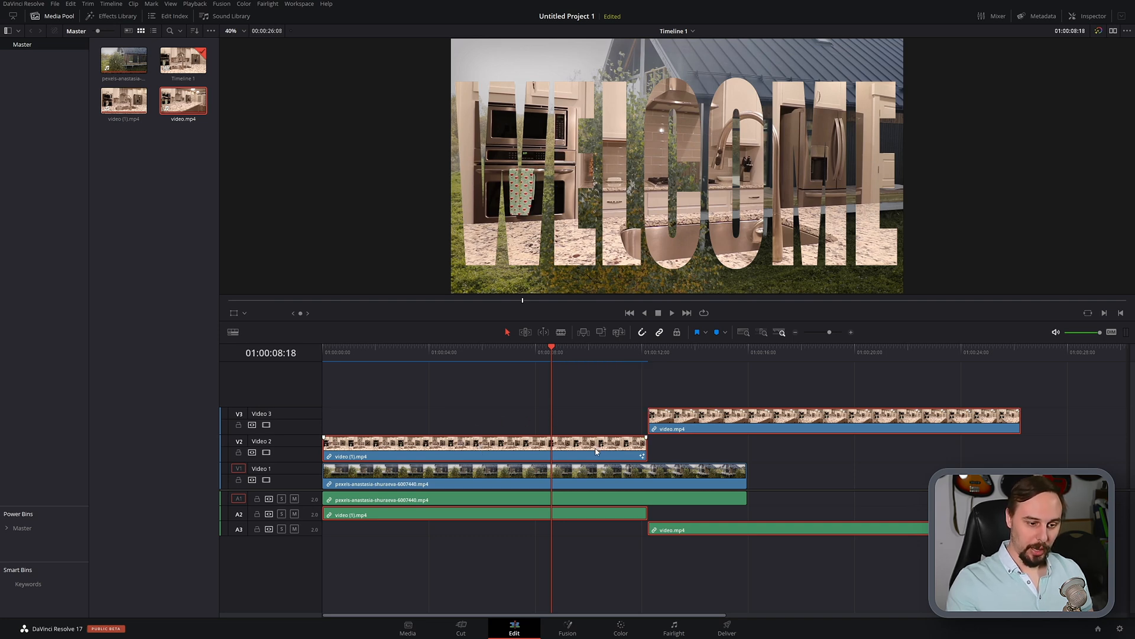
left_click_drag(595, 451, 593, 430)
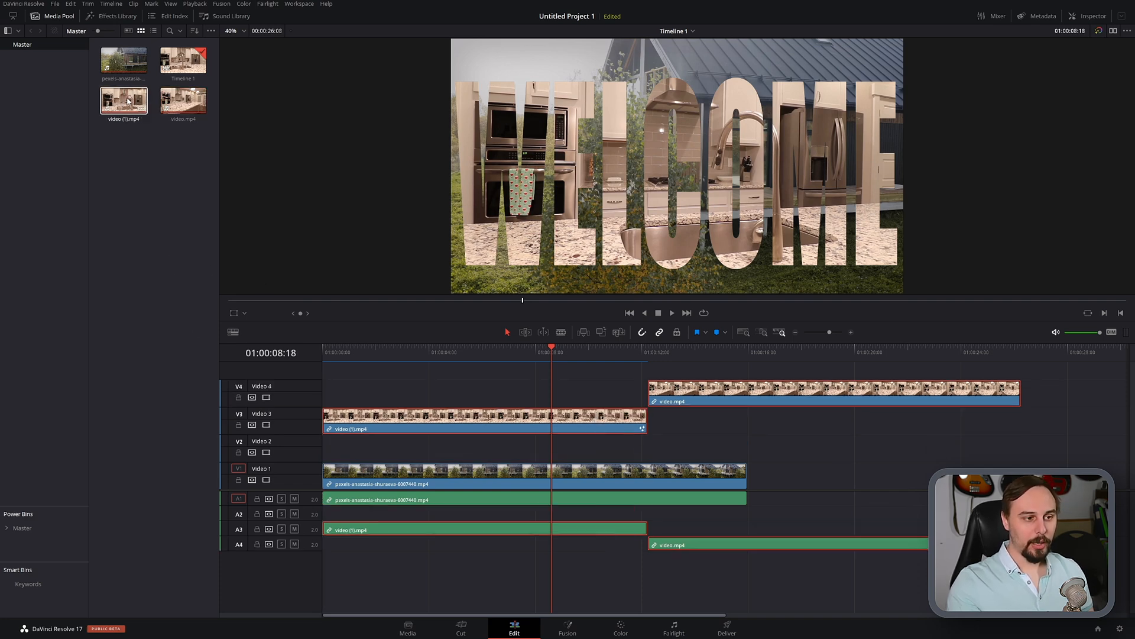
Add video (1).mp4 to Video 2 at the timeline start and trim its beginning to 01:00:06:10.
left_click_drag(124, 100, 322, 459)
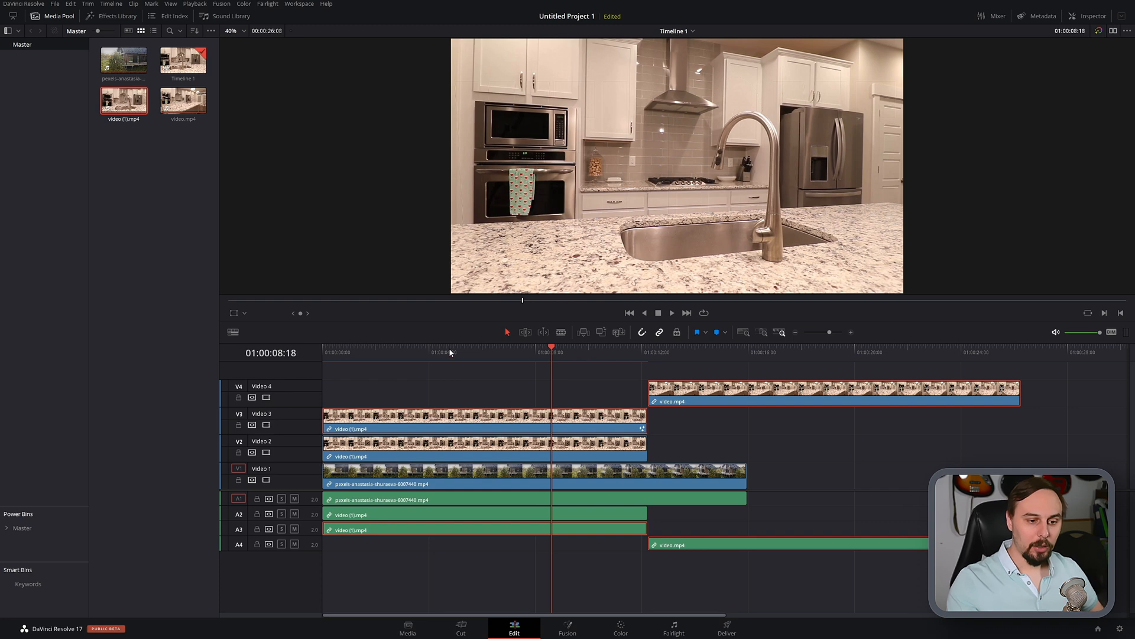
mouse_move(434, 352)
left_mouse_down()
mouse_move(508, 355)
mouse_move(492, 356)
left_mouse_up()
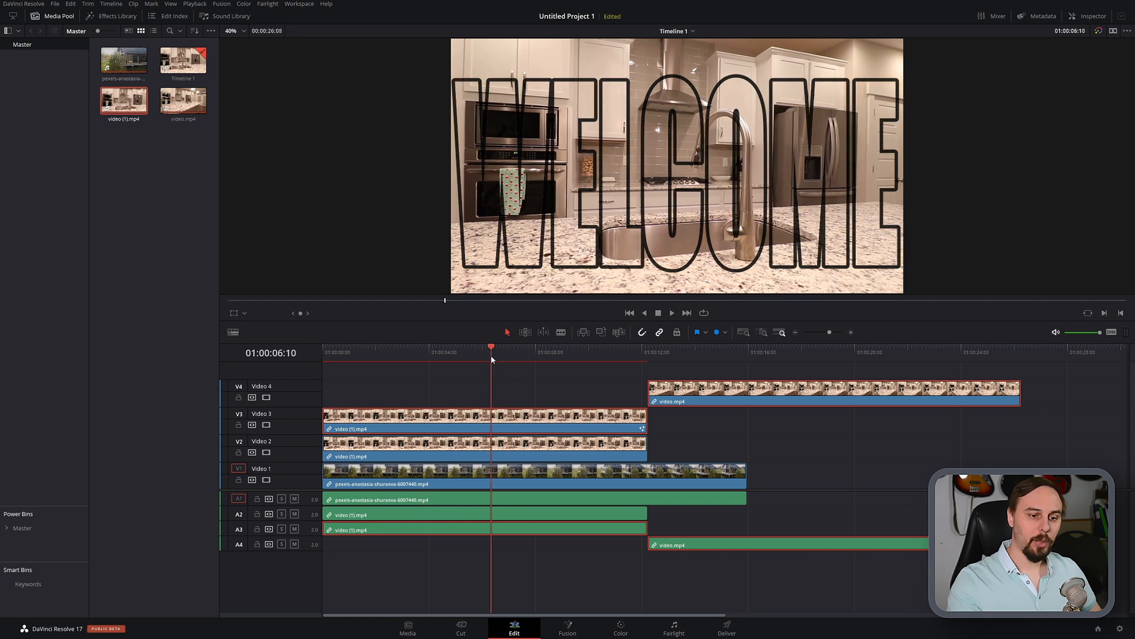
left_click_drag(324, 453, 492, 453)
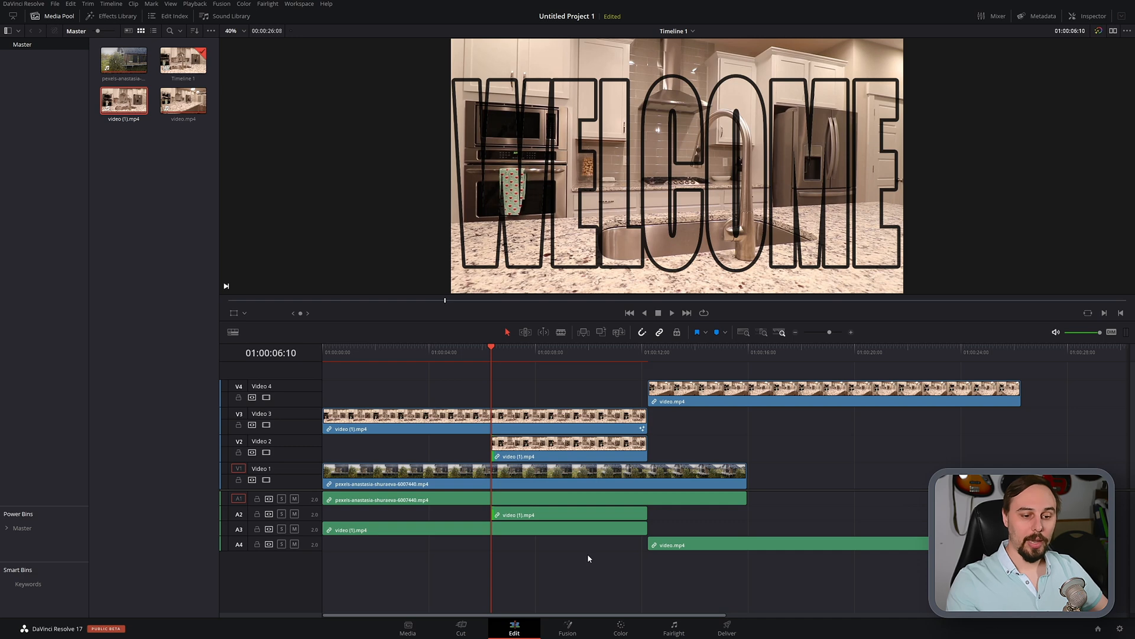
Add a Cross Dissolve to the start of the video (1).mp4 clip on Video 2 and extend it to 01:00:08:02.
left_click_drag(325, 352, 376, 370)
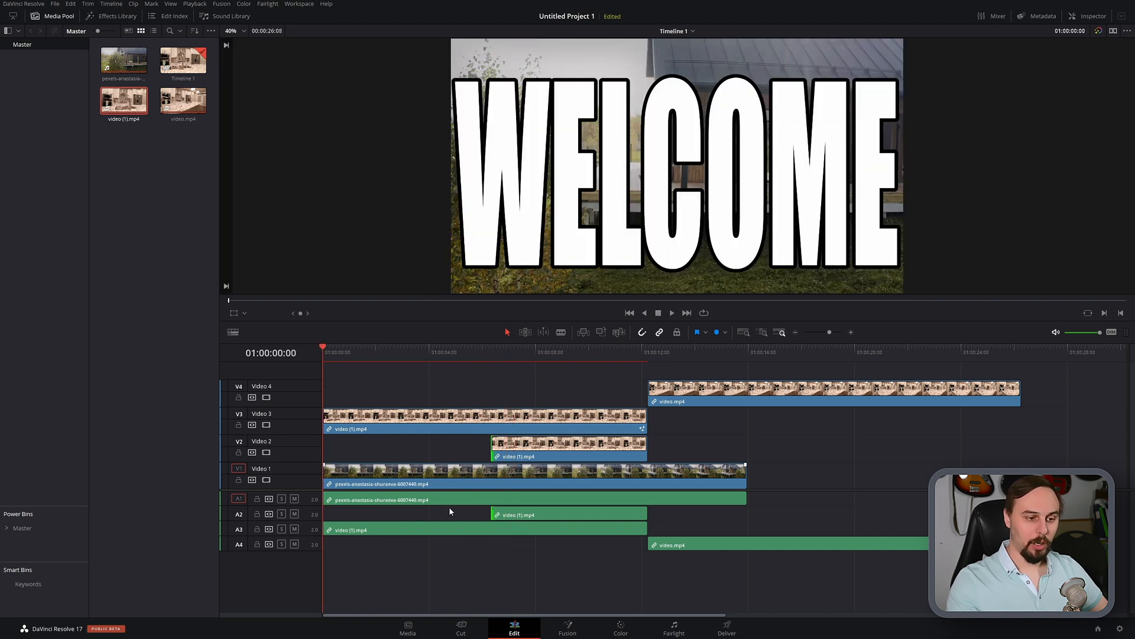
left_click(122, 15)
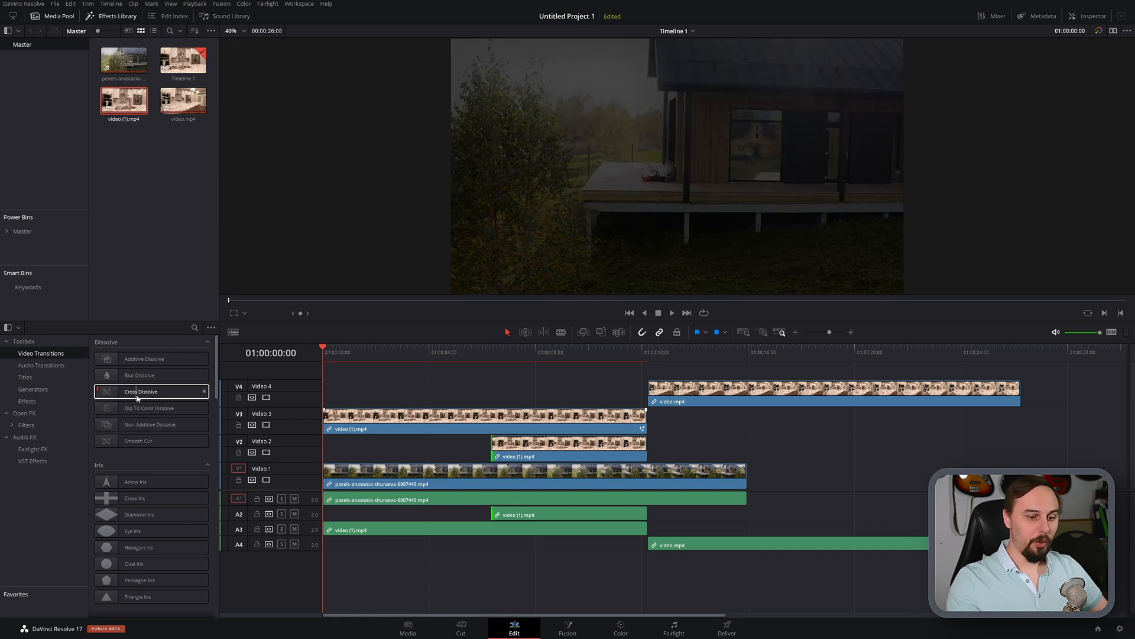
left_click_drag(137, 398, 510, 453)
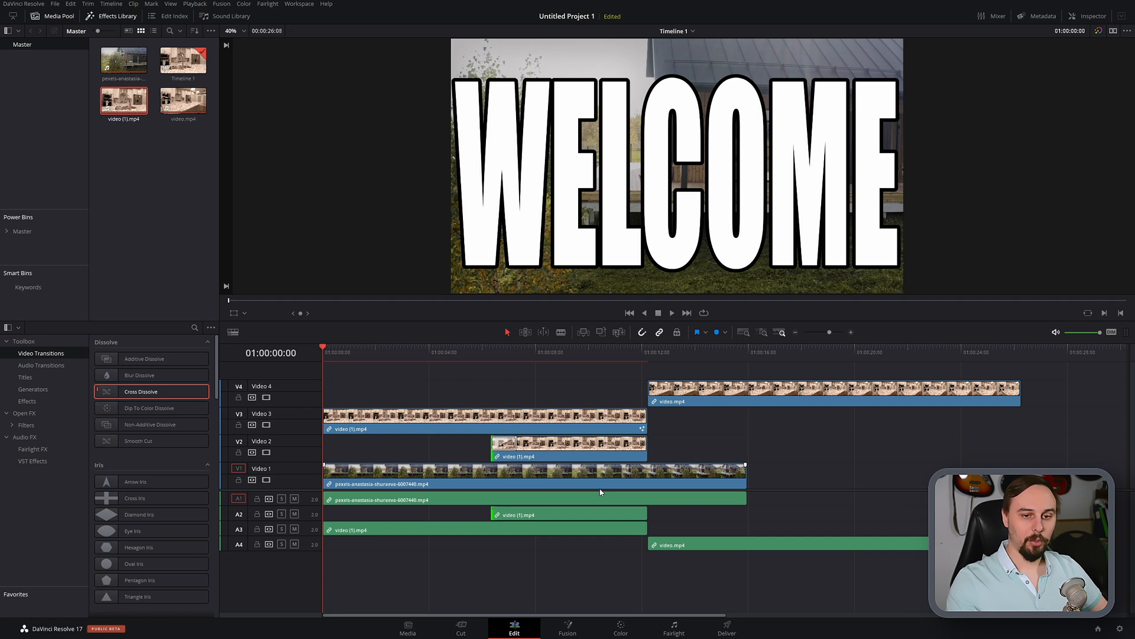
left_click_drag(482, 351, 537, 353)
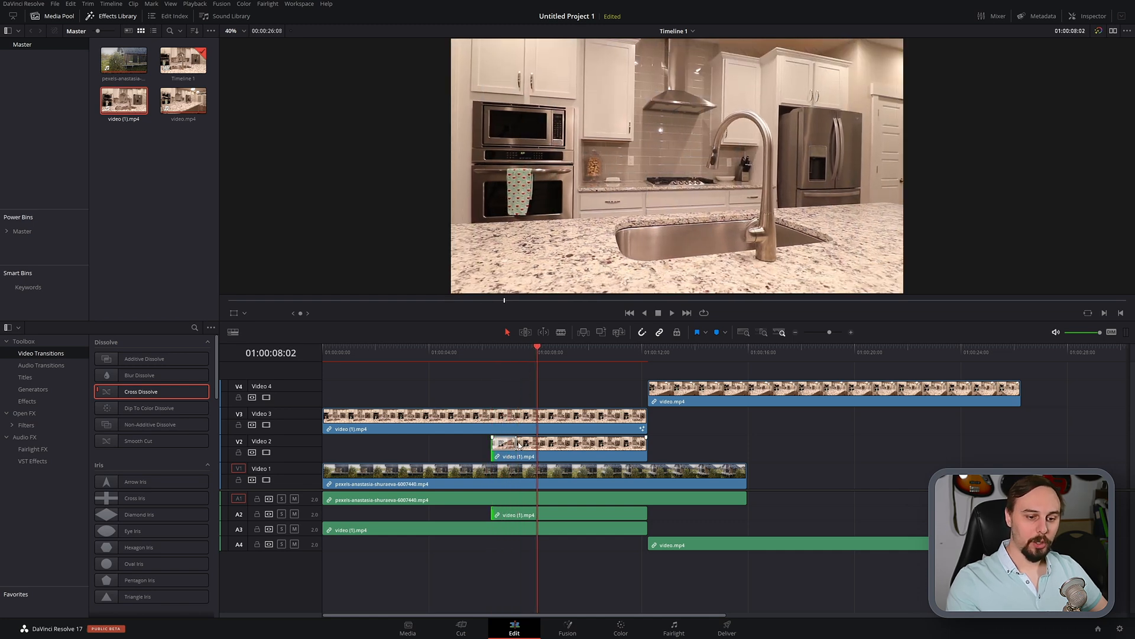
left_click_drag(519, 445, 531, 444)
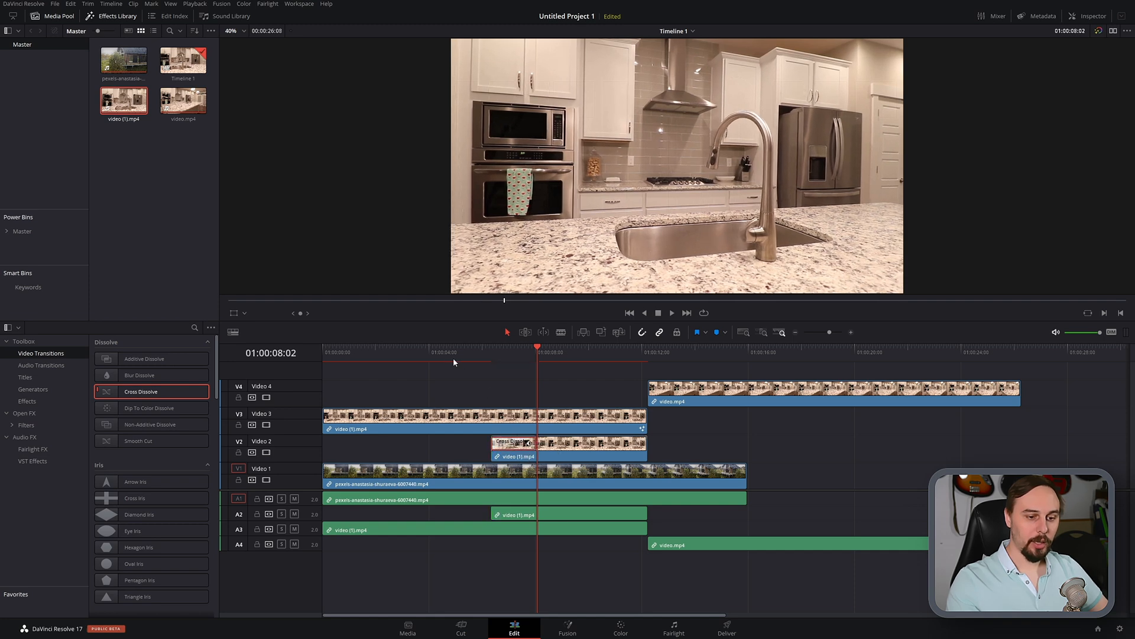
Play the timeline from 01:00:04:28 to check the dissolve into the full kitchen video.
left_click(453, 353)
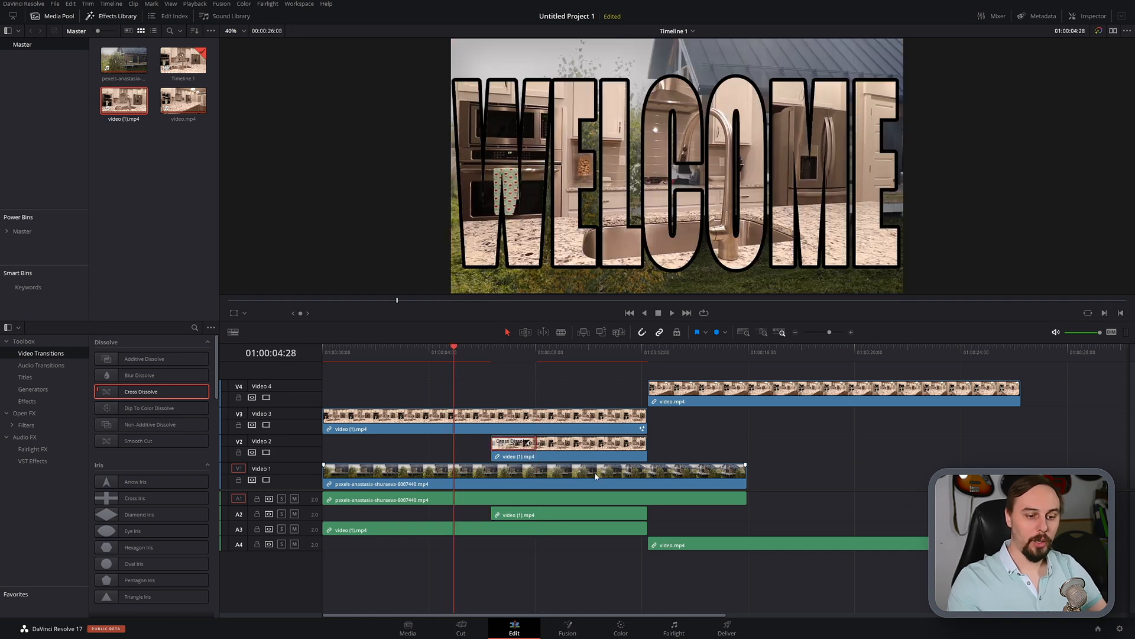
key("space")
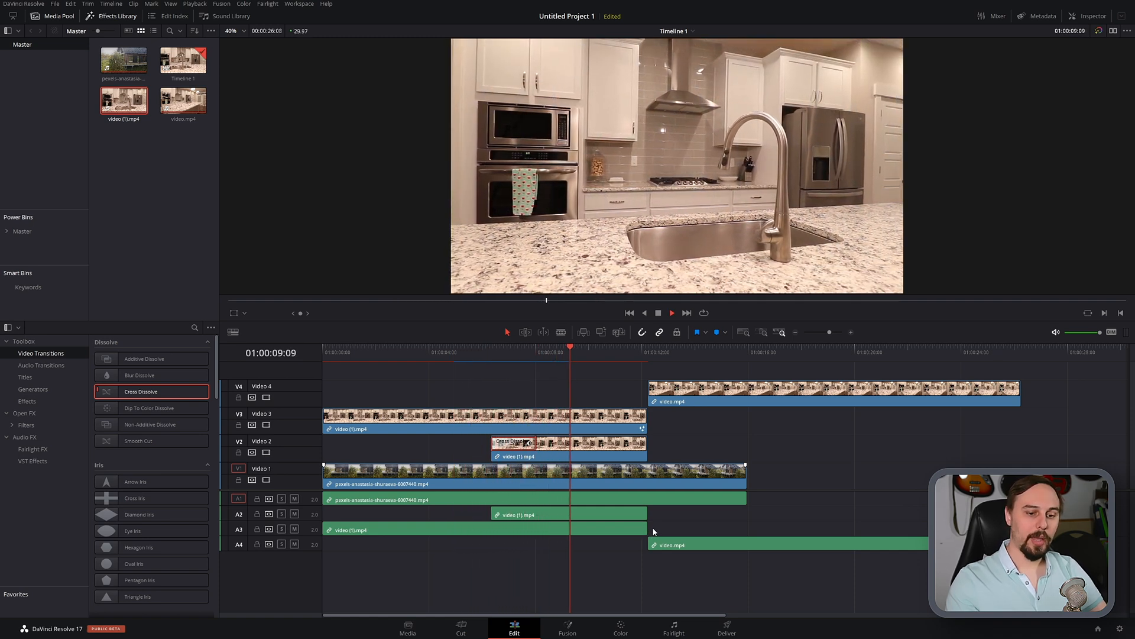
key("space")
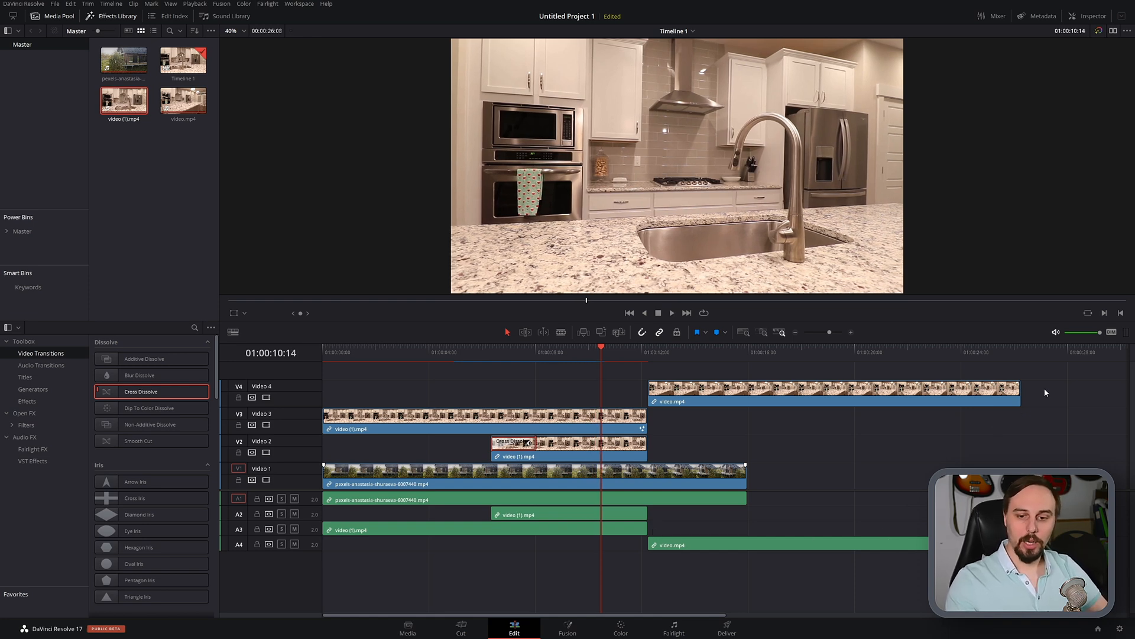
Shift all the clips above Video 1 about one second later and up one track, freeing Video 2.
left_click_drag(1045, 388, 469, 450)
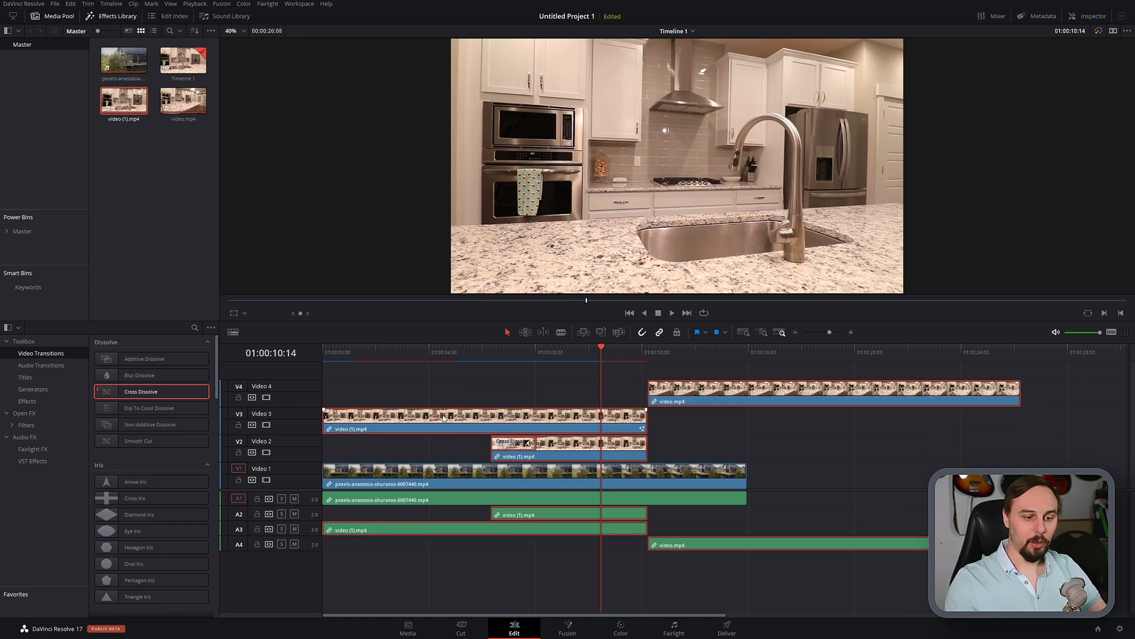
left_click_drag(444, 418, 468, 419)
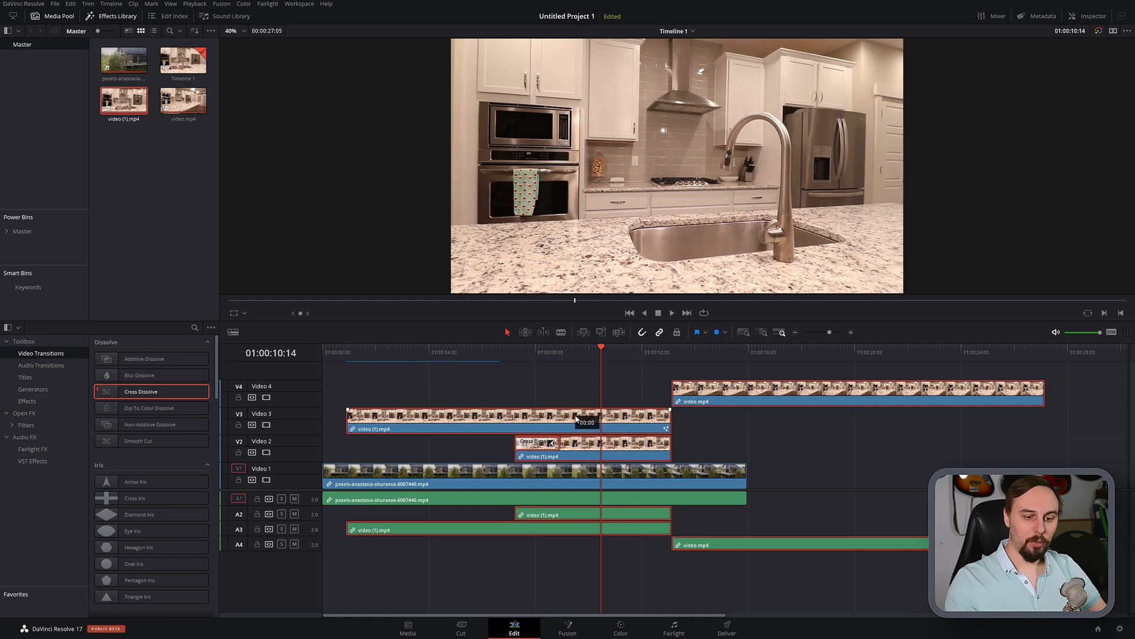
left_click_drag(575, 421, 578, 407)
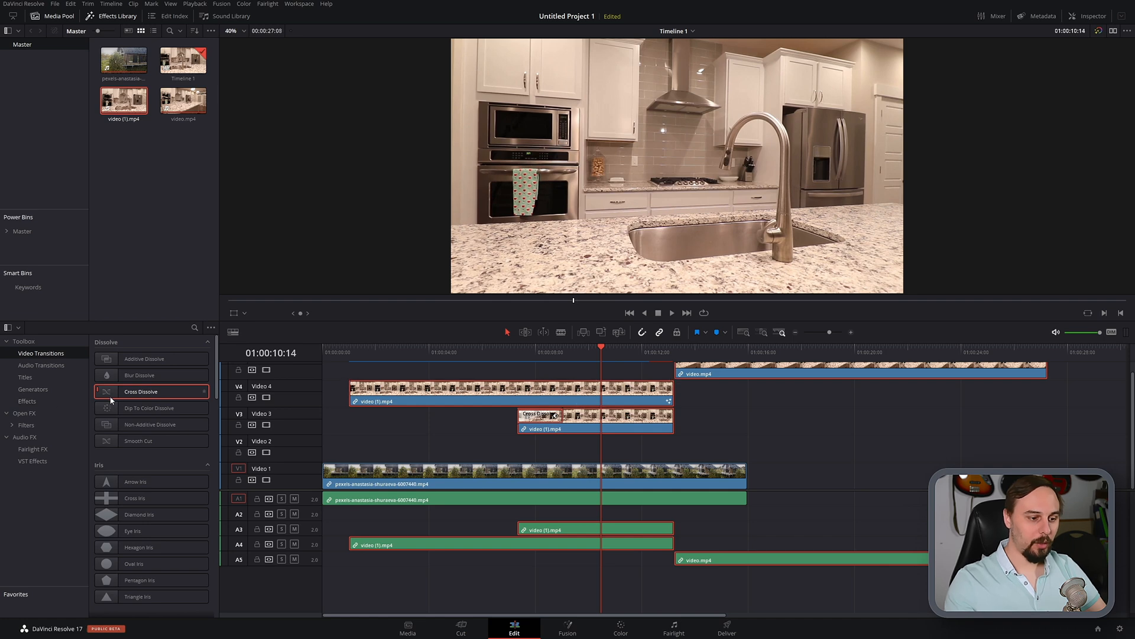
Add a Cross Dissolve to the start of the title clip on Video 4 and play the timeline from the beginning to check it.
left_click_drag(129, 392, 373, 391)
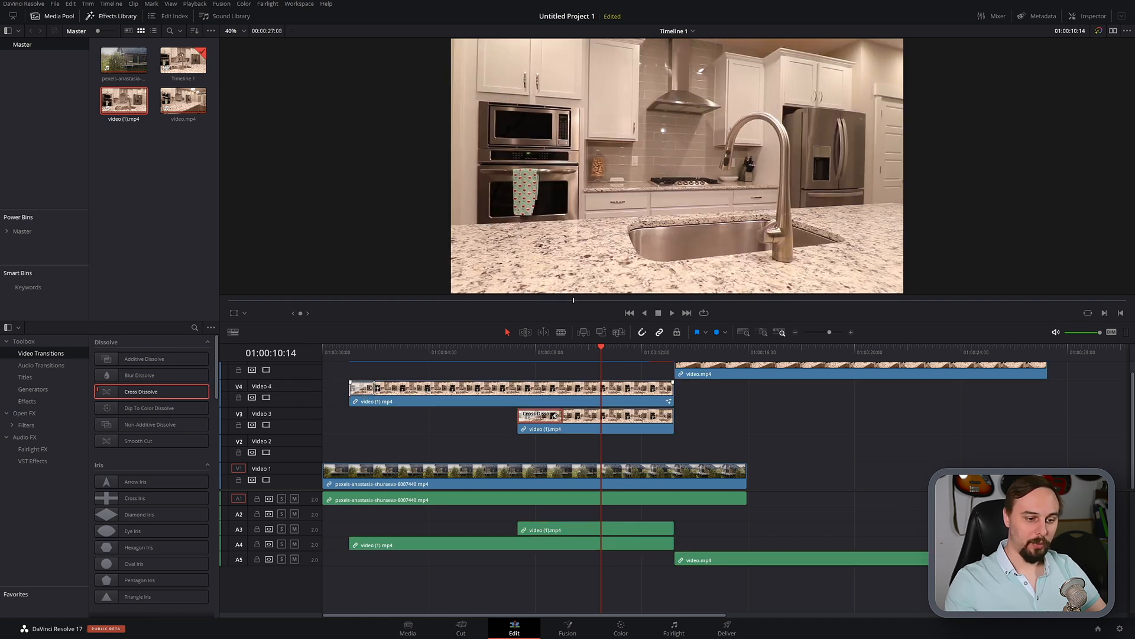
left_click(329, 352)
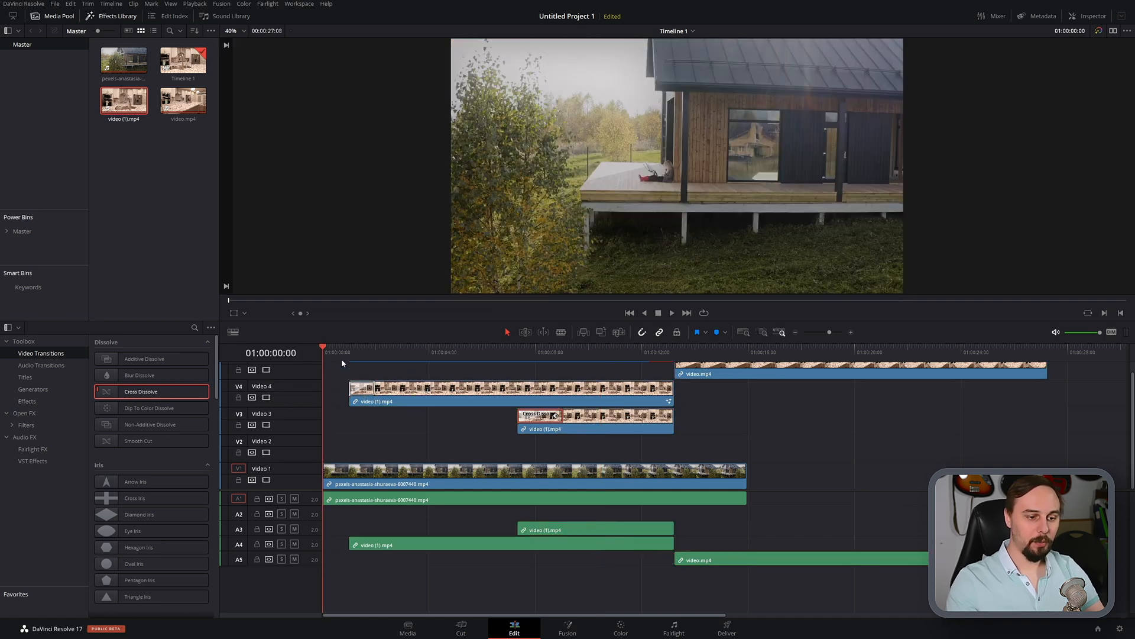
key("space")
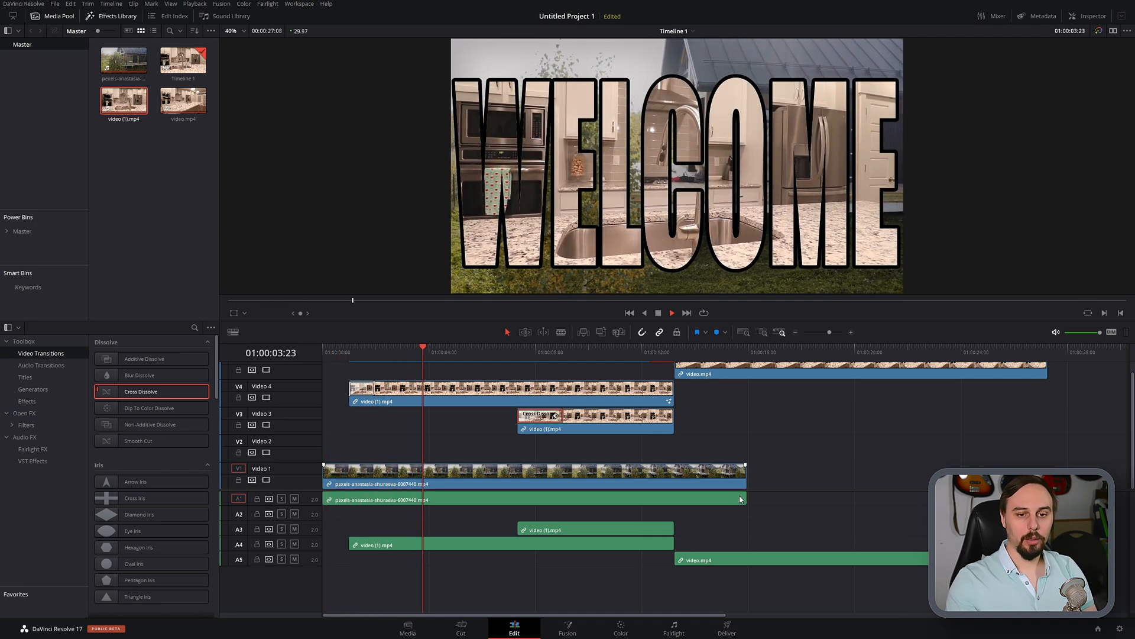
key("space")
left_click(324, 346)
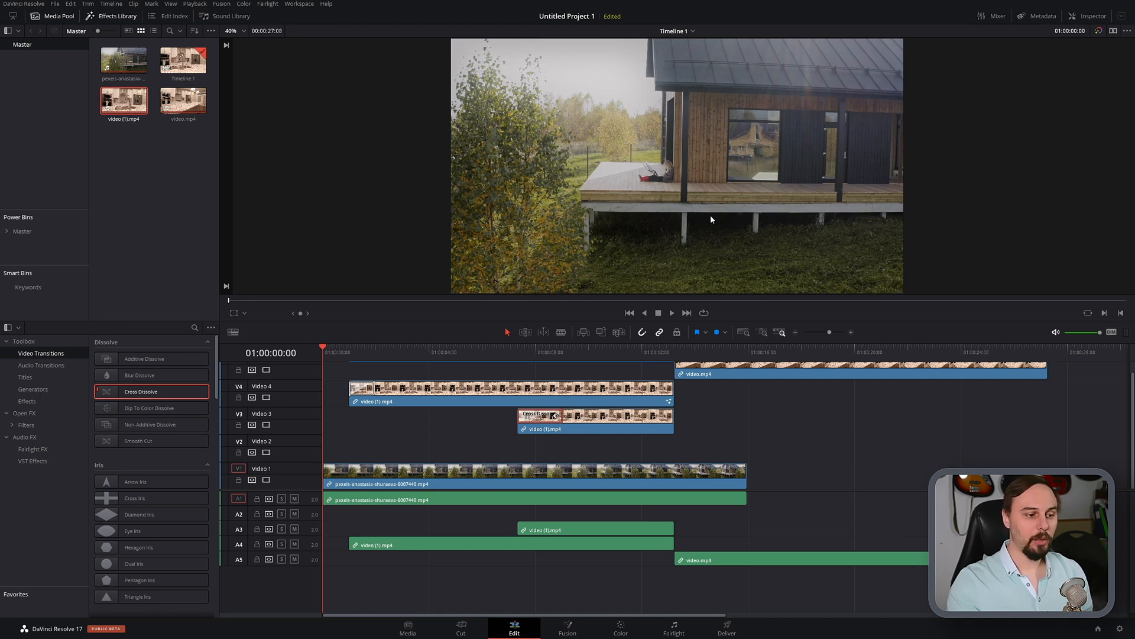
Place a Solid Color generator on Video 2 starting at 01:00:03:09, and move the playhead to its start.
left_click(33, 389)
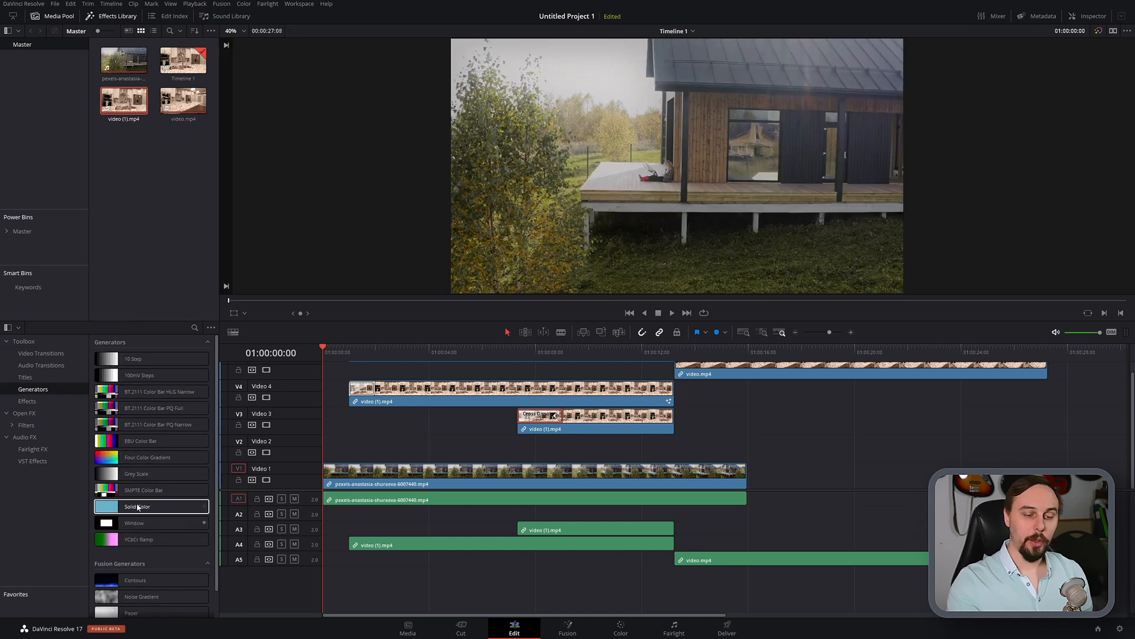
left_click_drag(137, 507, 414, 449)
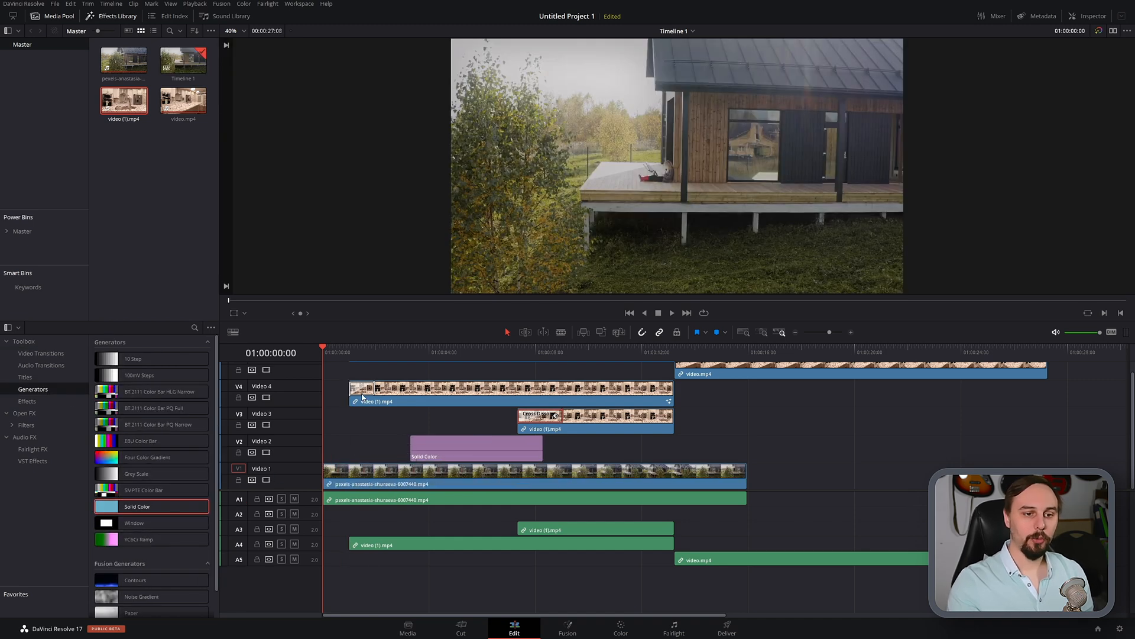
left_click(375, 354)
left_click(384, 349)
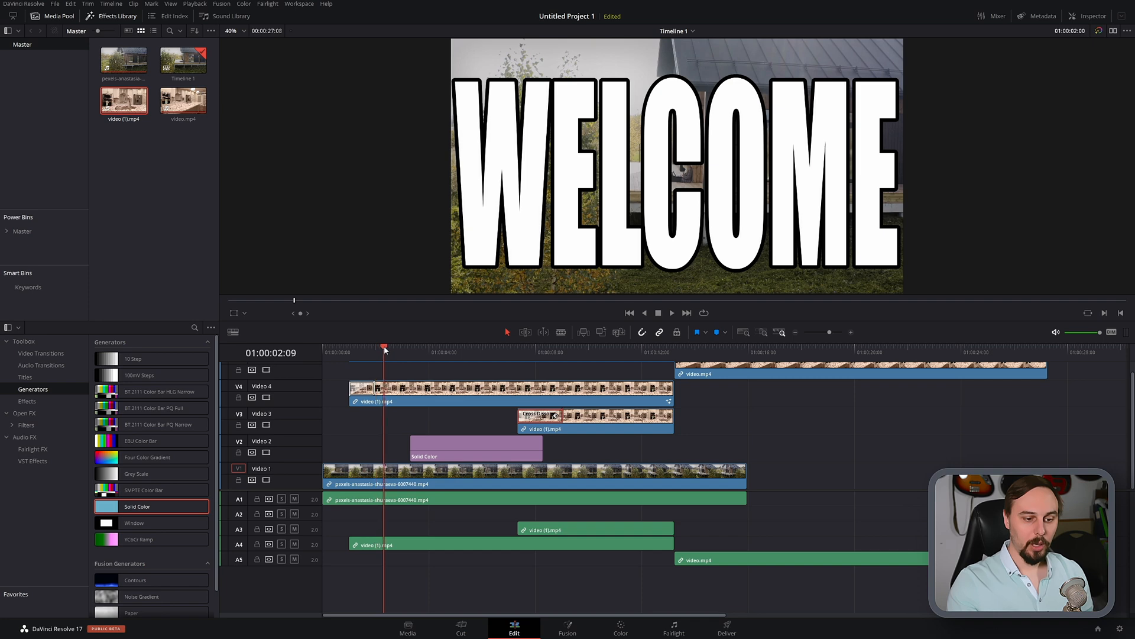
left_click_drag(384, 349, 409, 346)
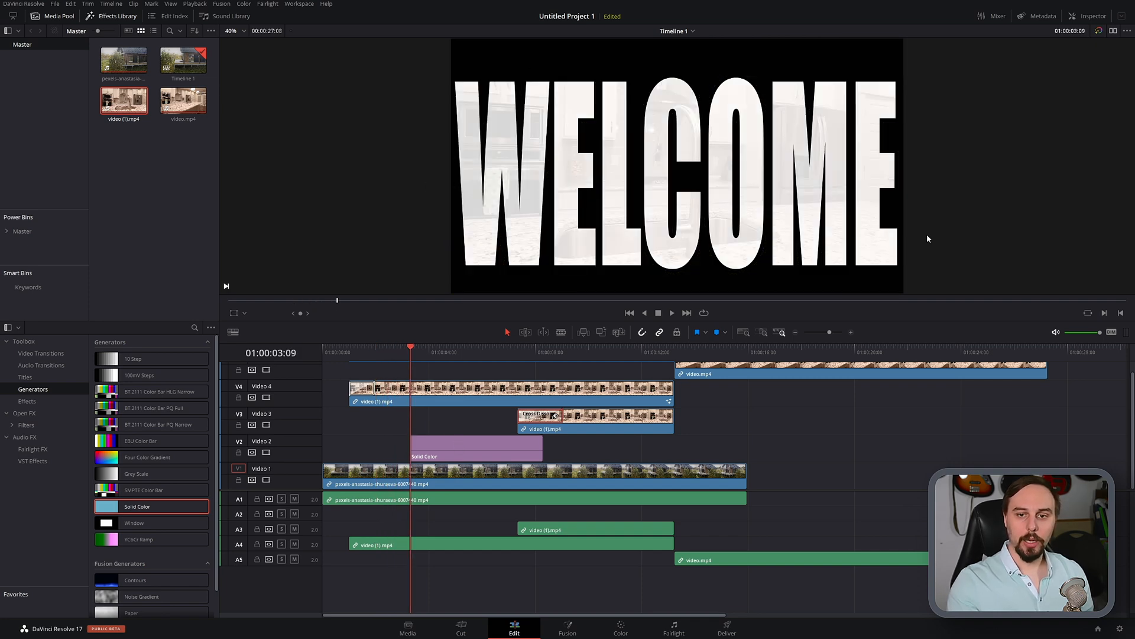
Keep the Solid Color clip black (#000000) and set its opacity to 40.
left_click(1019, 99)
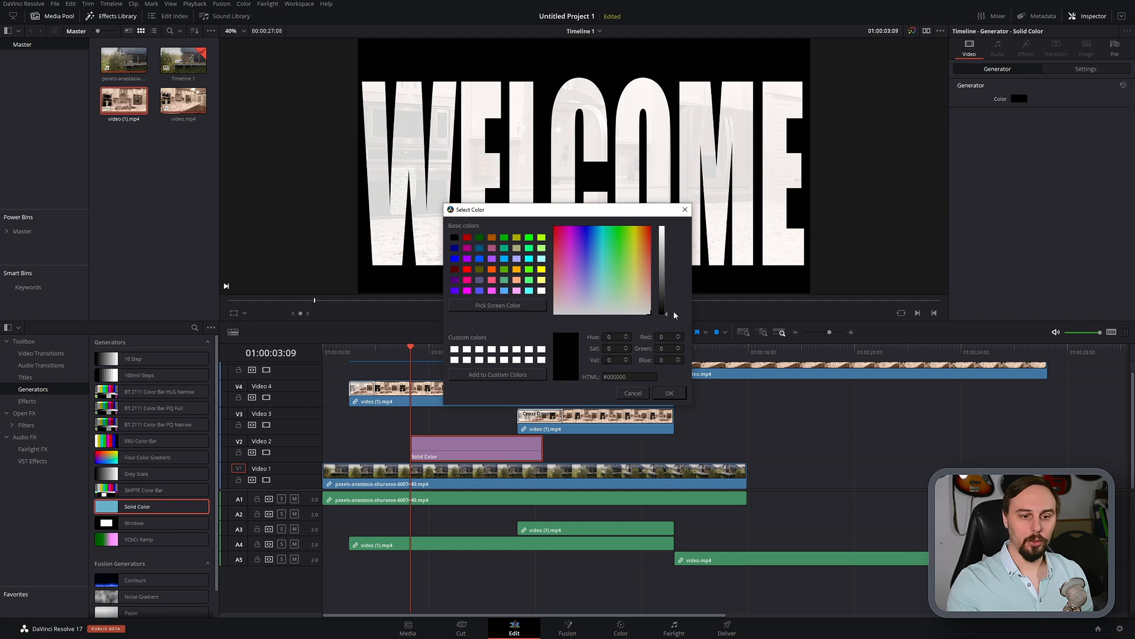
left_click(669, 392)
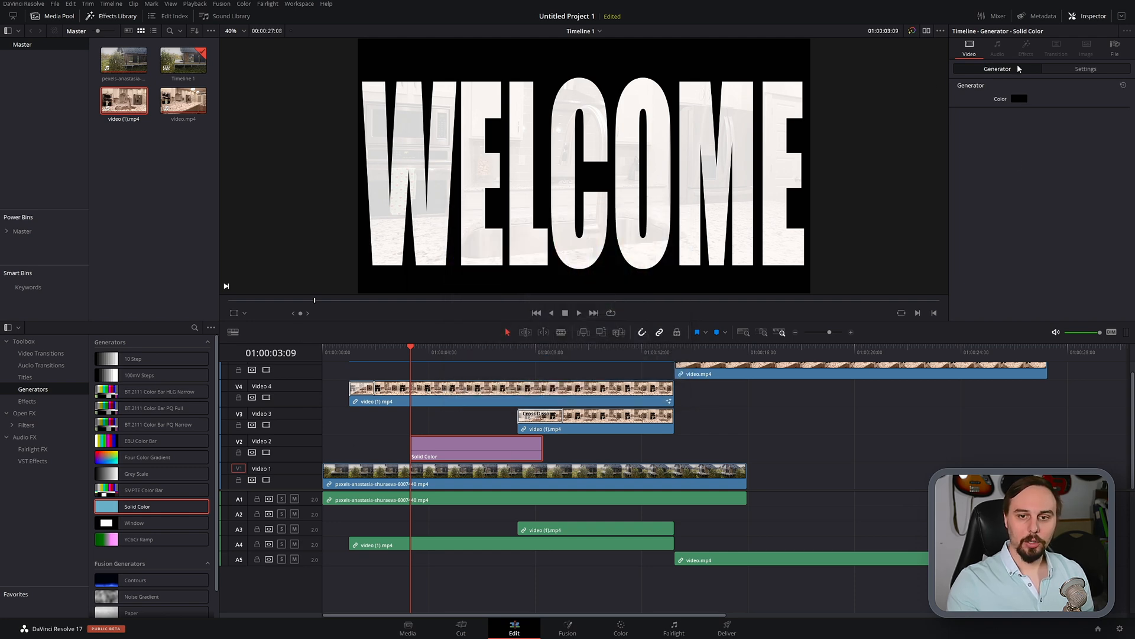
left_click(1099, 69)
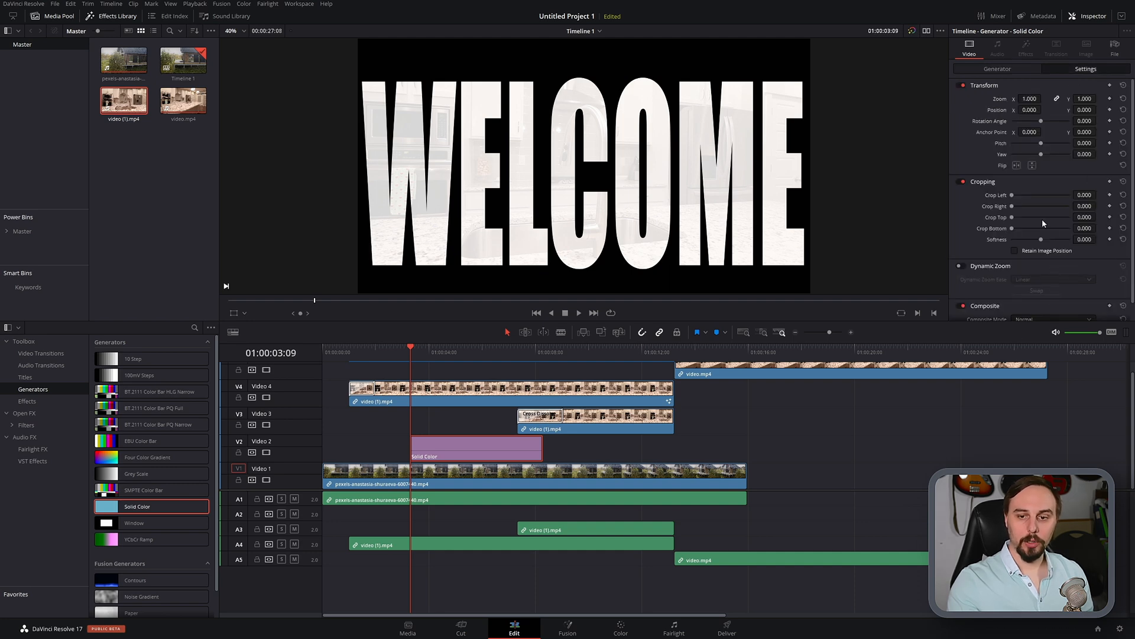
scroll(1049, 218, "down", 1)
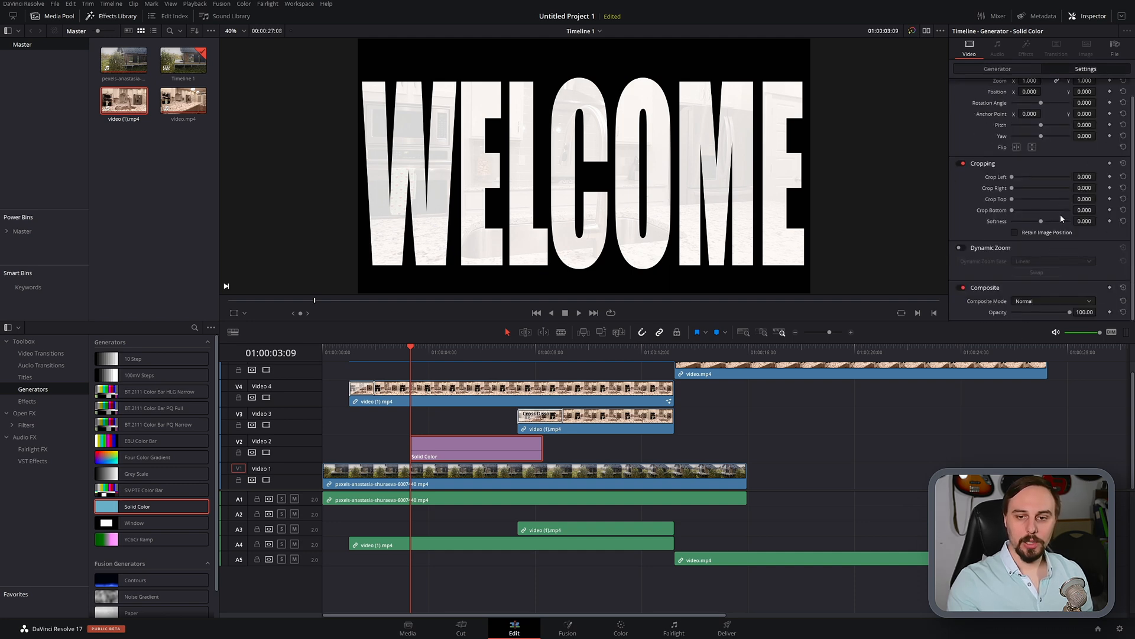
double_click(1094, 311)
type("40")
key("Return")
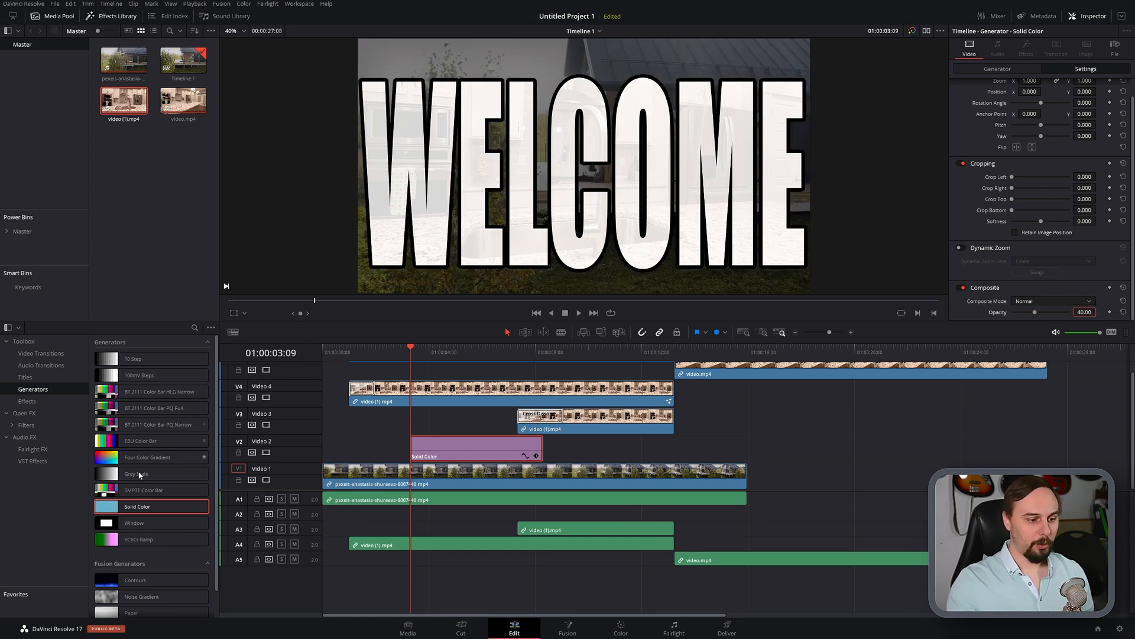
Add a Cross Dissolve to both ends of the Solid Color clip, trimming its end to where the Video 3 clip begins.
left_click(41, 365)
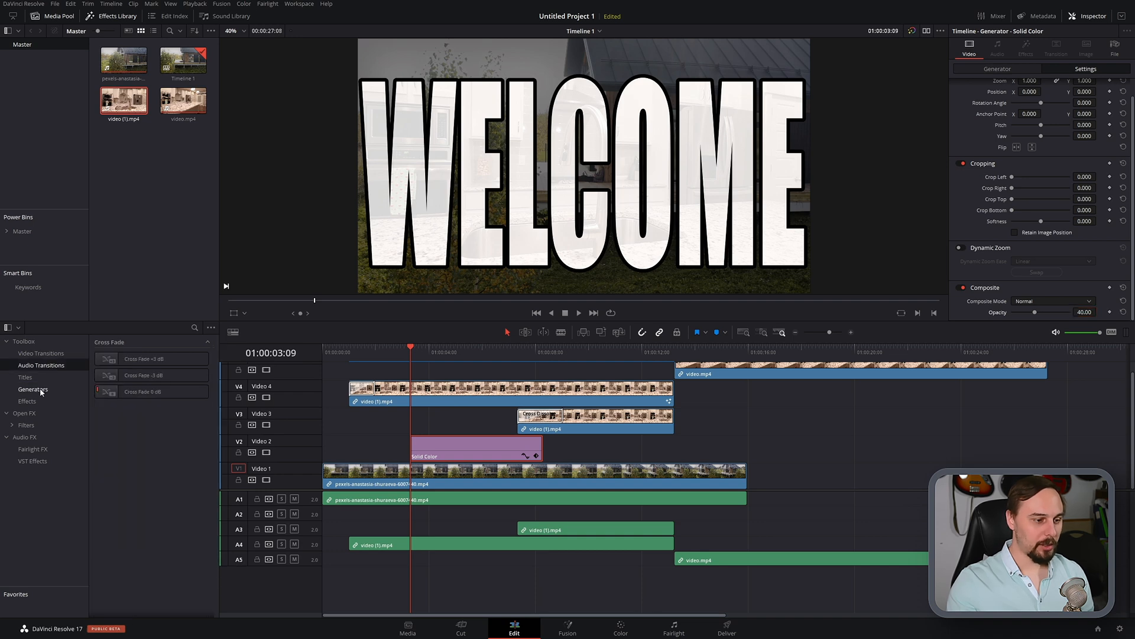
left_click(45, 355)
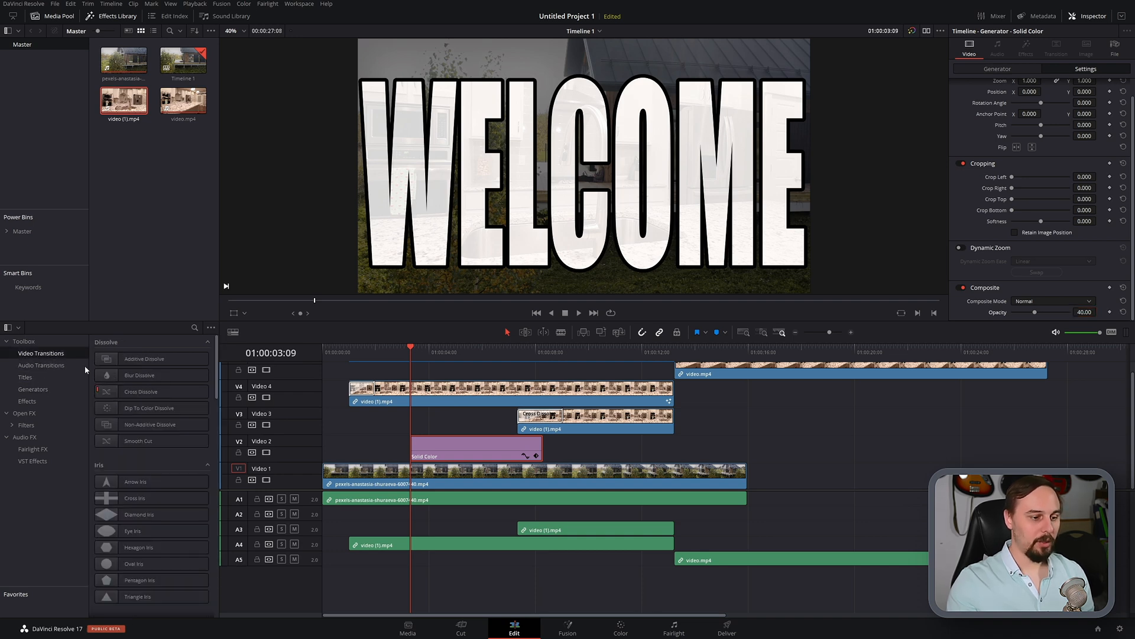
left_click_drag(139, 391, 421, 452)
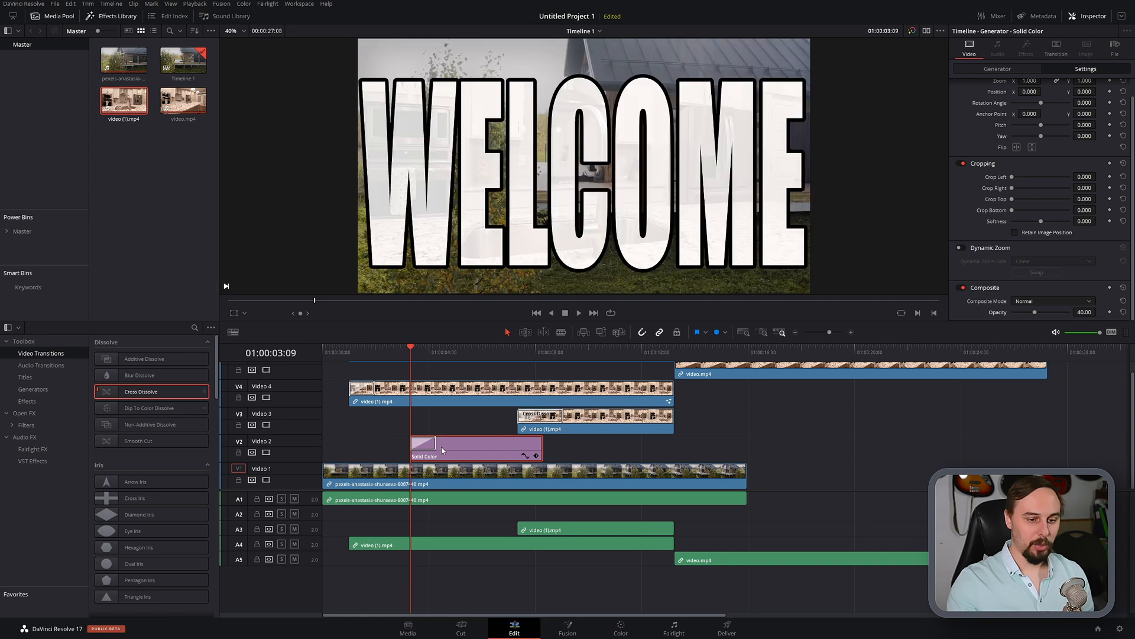
left_click_drag(541, 453, 514, 450)
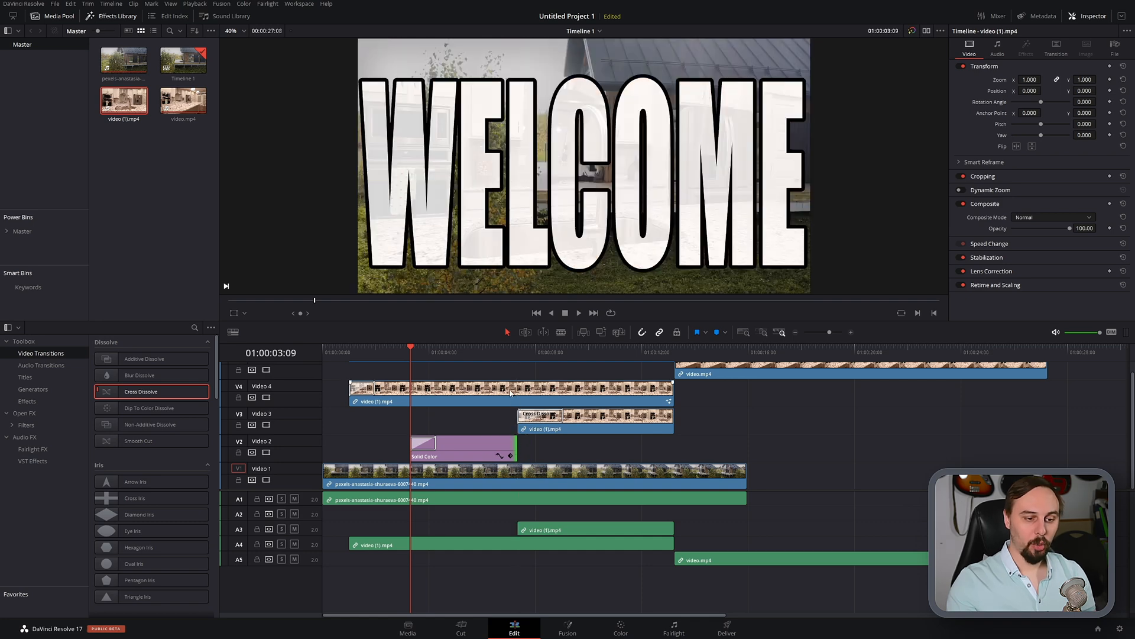
left_click_drag(148, 391, 508, 446)
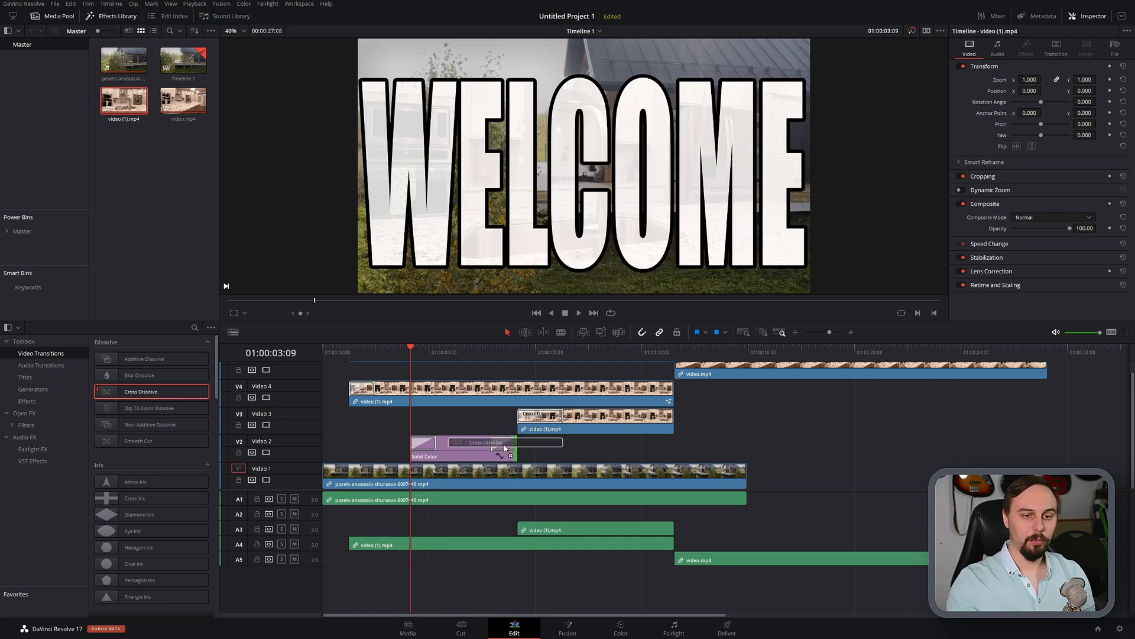
Play the timeline from the beginning to check the title's fade-in, background darkening and kitchen reveal.
key("Home")
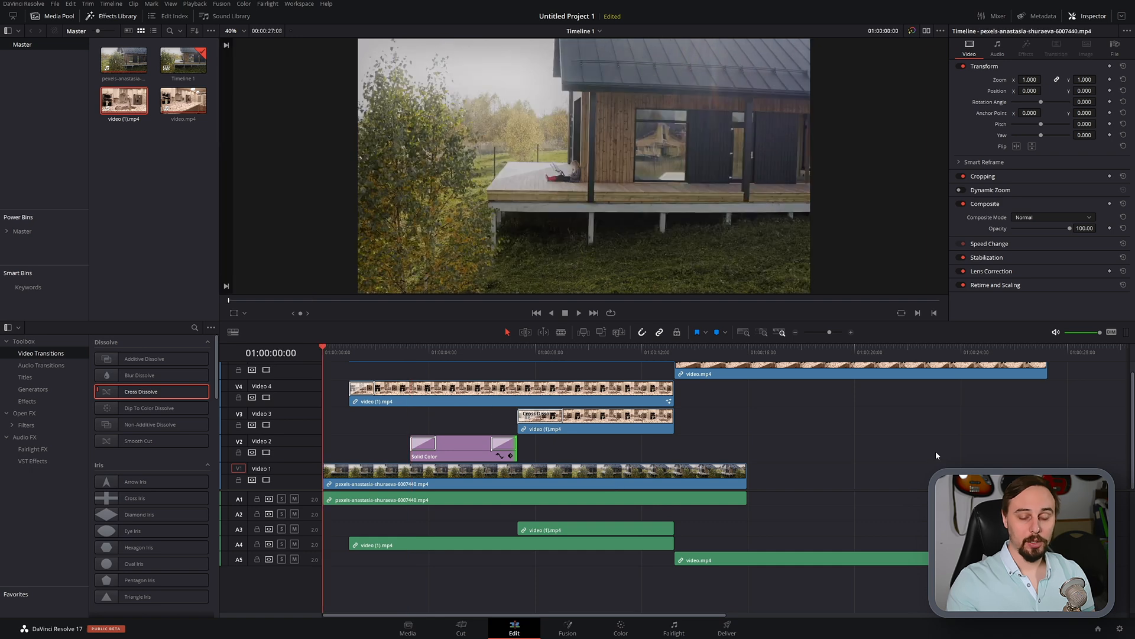
key("space")
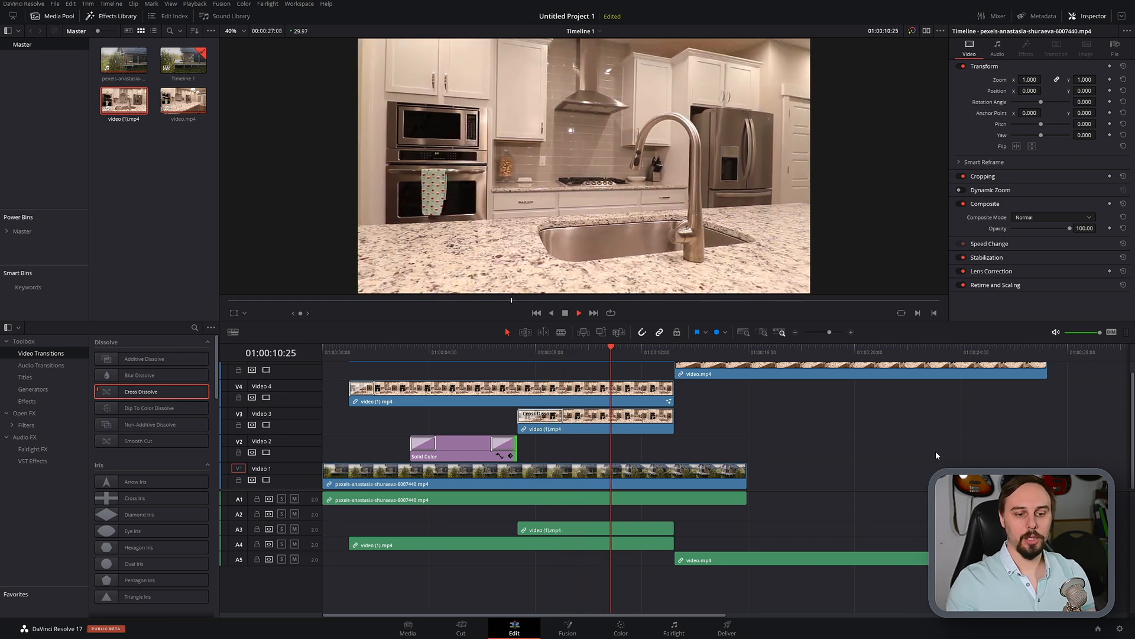
key("space")
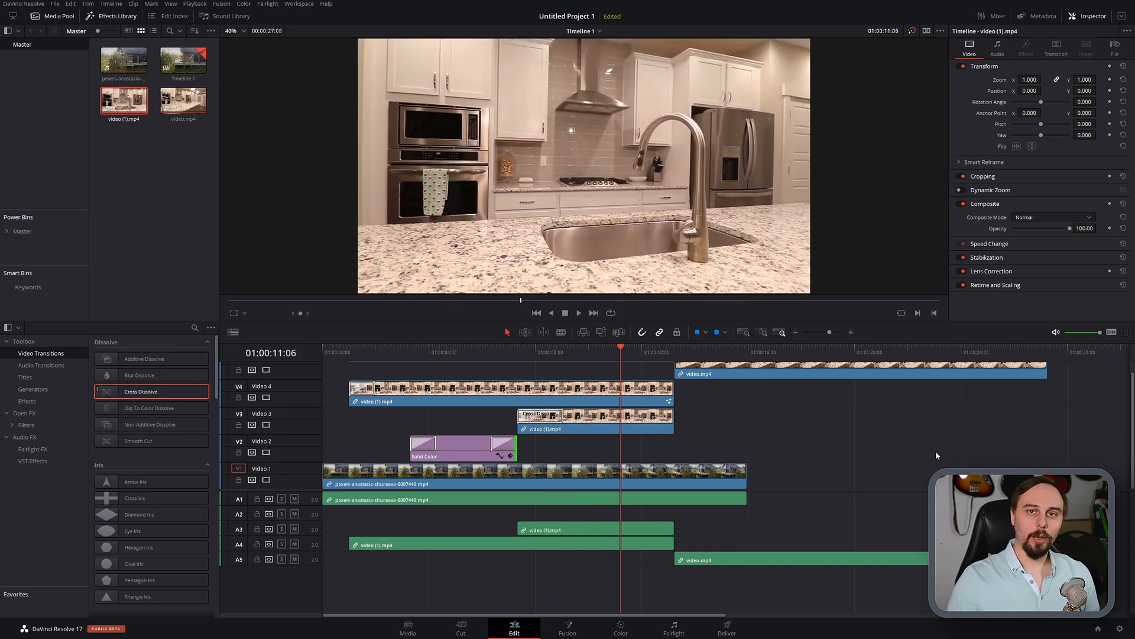